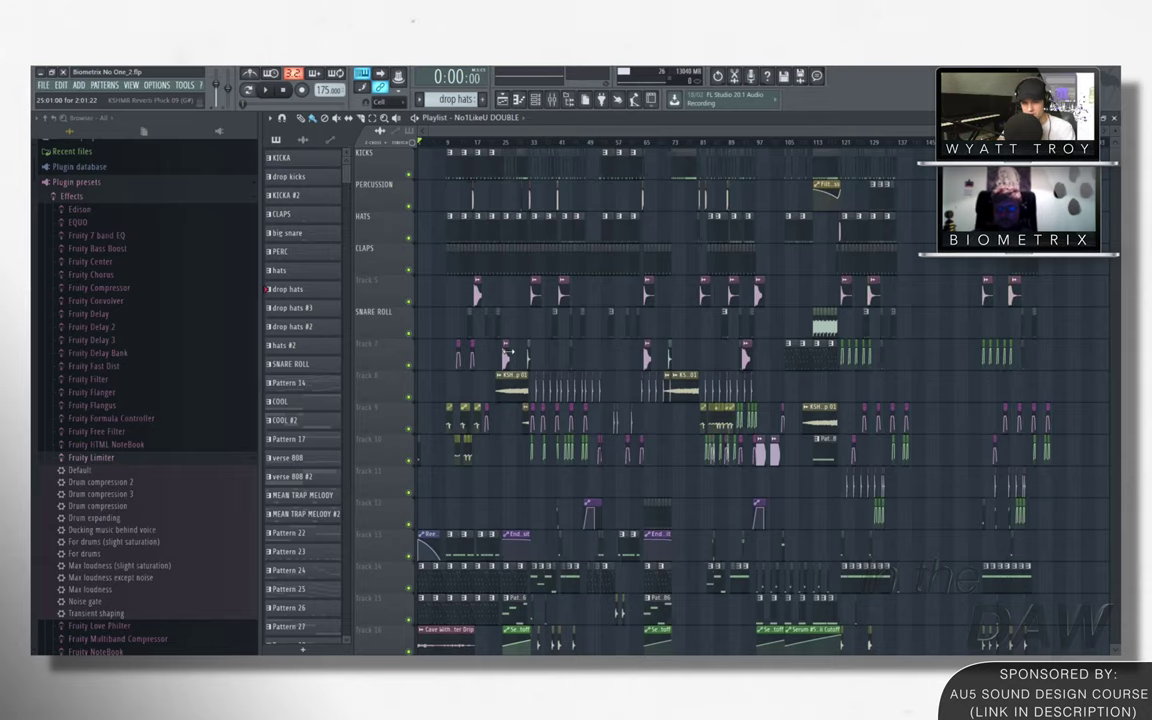
Scroll the Playlist arrangement down and back up to survey its tracks
{"action": "scroll", "coordinate": [507, 352], "scroll_direction": "down", "scroll_amount": 3}
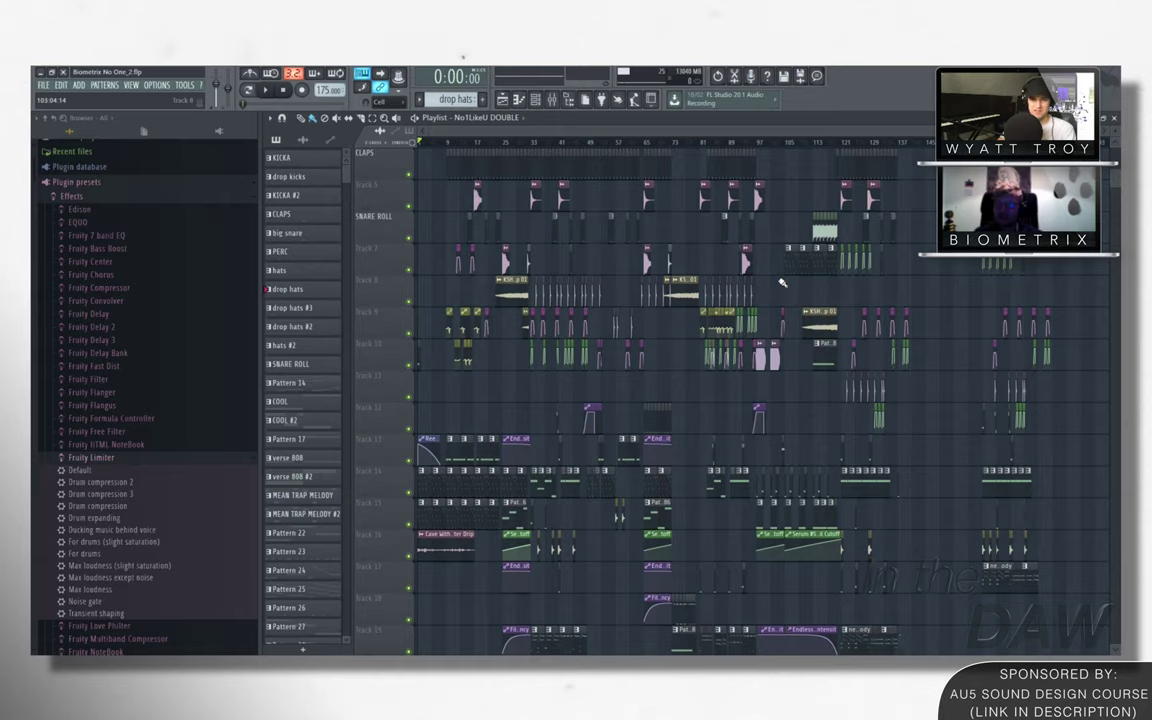
{"action": "scroll", "coordinate": [476, 197], "scroll_direction": "up", "scroll_amount": 4}
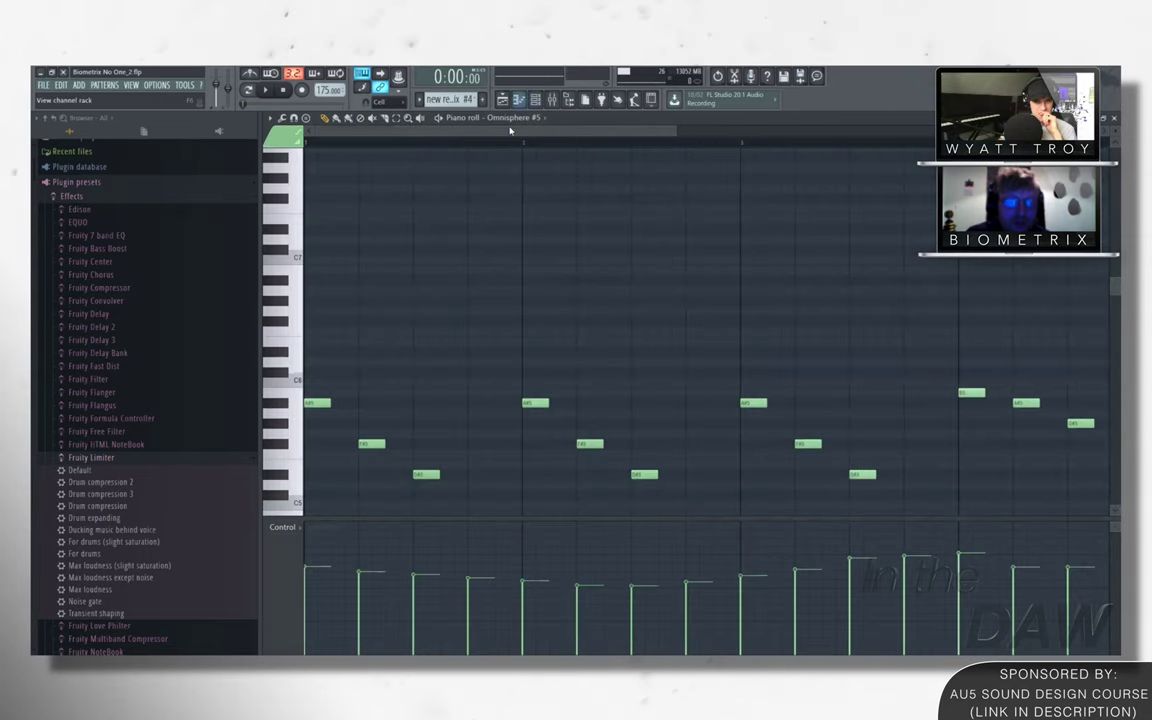
Show the Channel rack and audition the Omnisphere #5 Maldives Islands patch
{"action": "key", "text": "F6"}
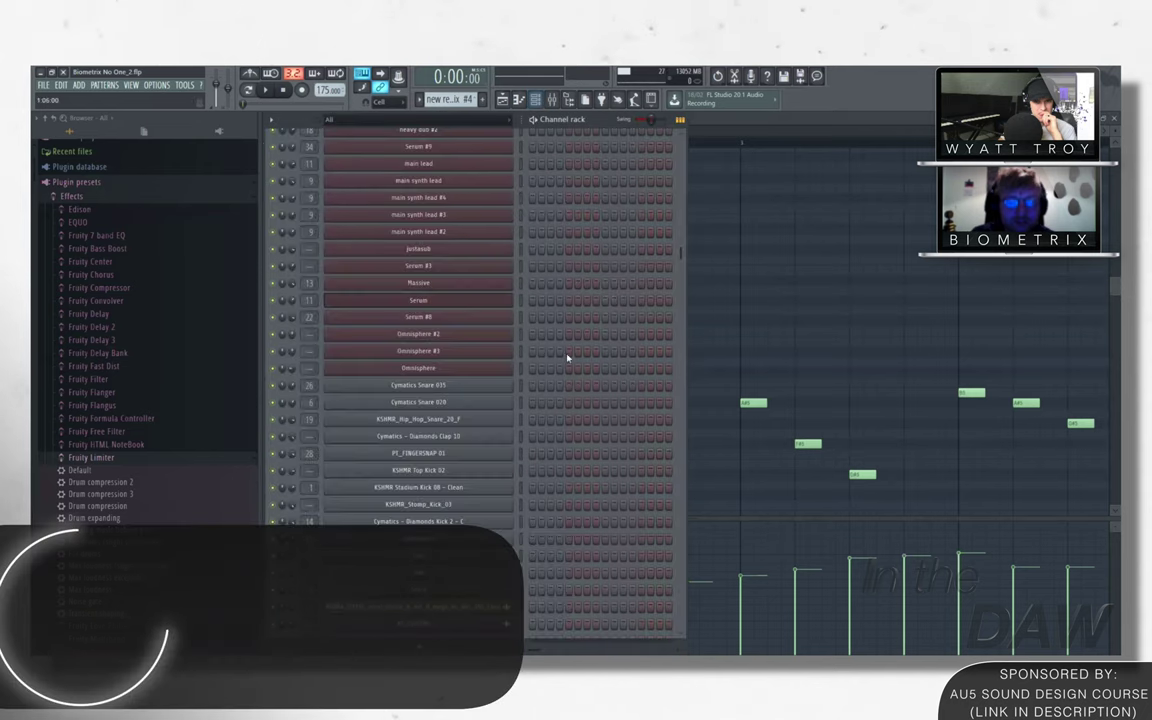
{"action": "scroll", "coordinate": [509, 318], "scroll_direction": "up", "scroll_amount": 5}
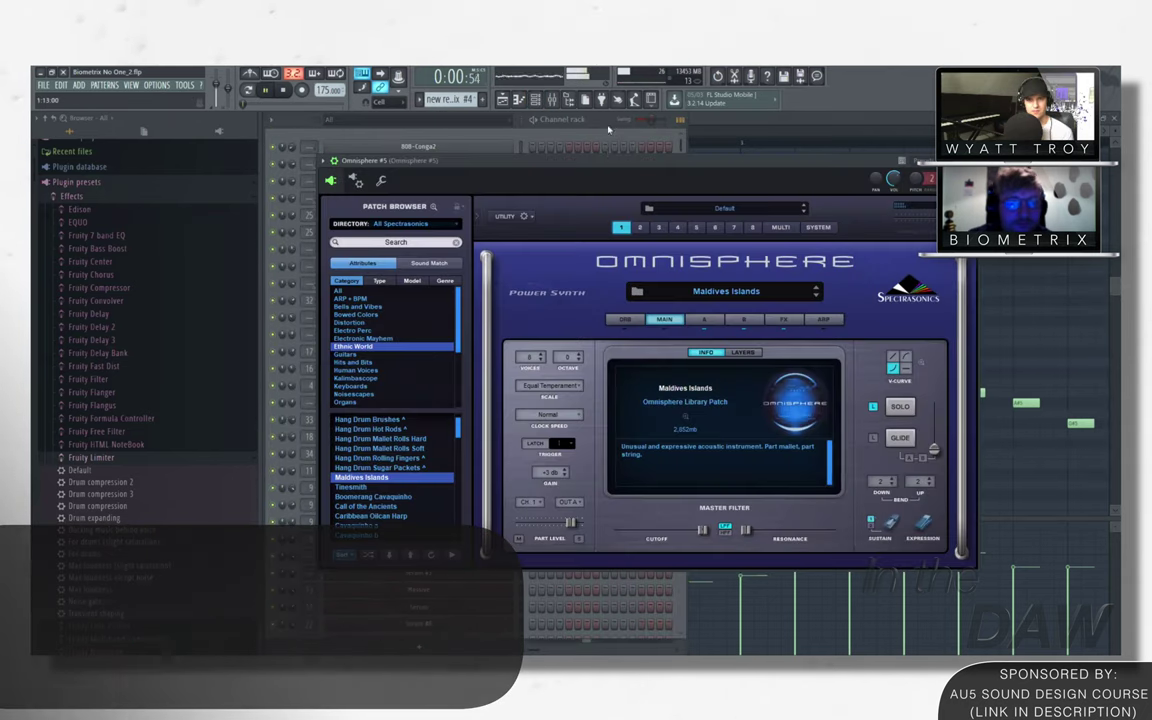
{"action": "left_click", "coordinate": [268, 91]}
Return to the Omnisphere #5 melody notes, then move down to the new remix #3 arrangement
{"action": "left_click", "coordinate": [585, 352]}
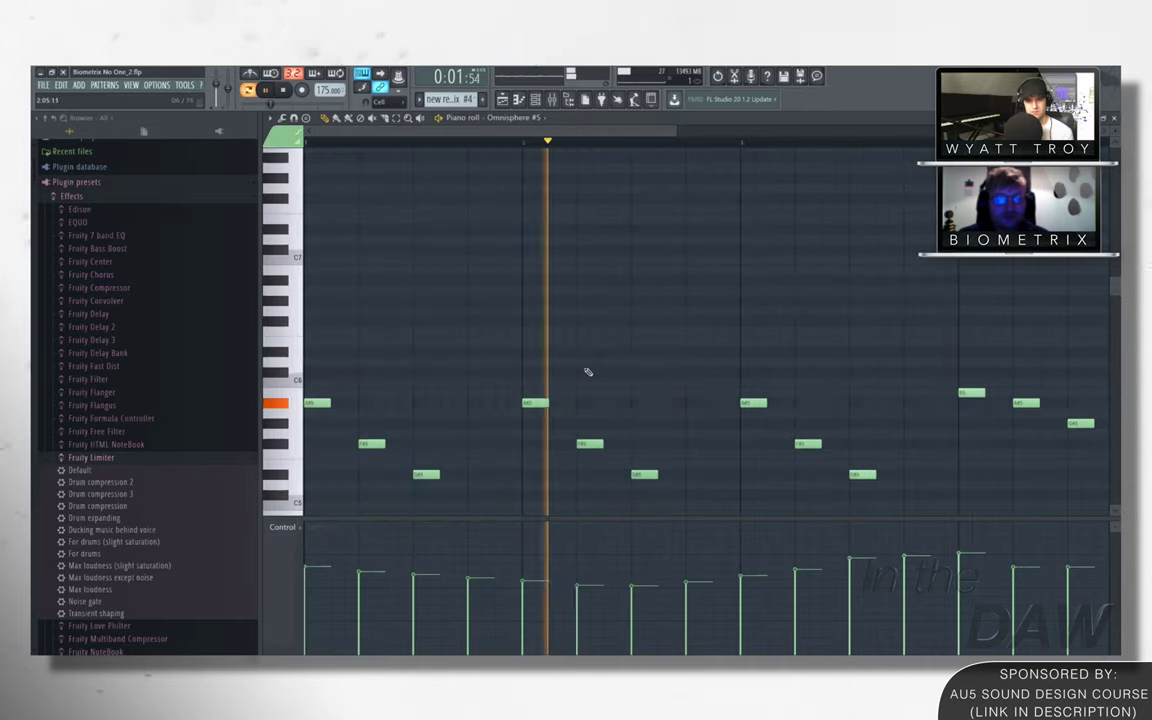
{"action": "scroll", "coordinate": [640, 400], "scroll_direction": "down", "scroll_amount": 3}
{"action": "scroll", "coordinate": [650, 430], "scroll_direction": "down", "scroll_amount": 2, "text": "ctrl"}
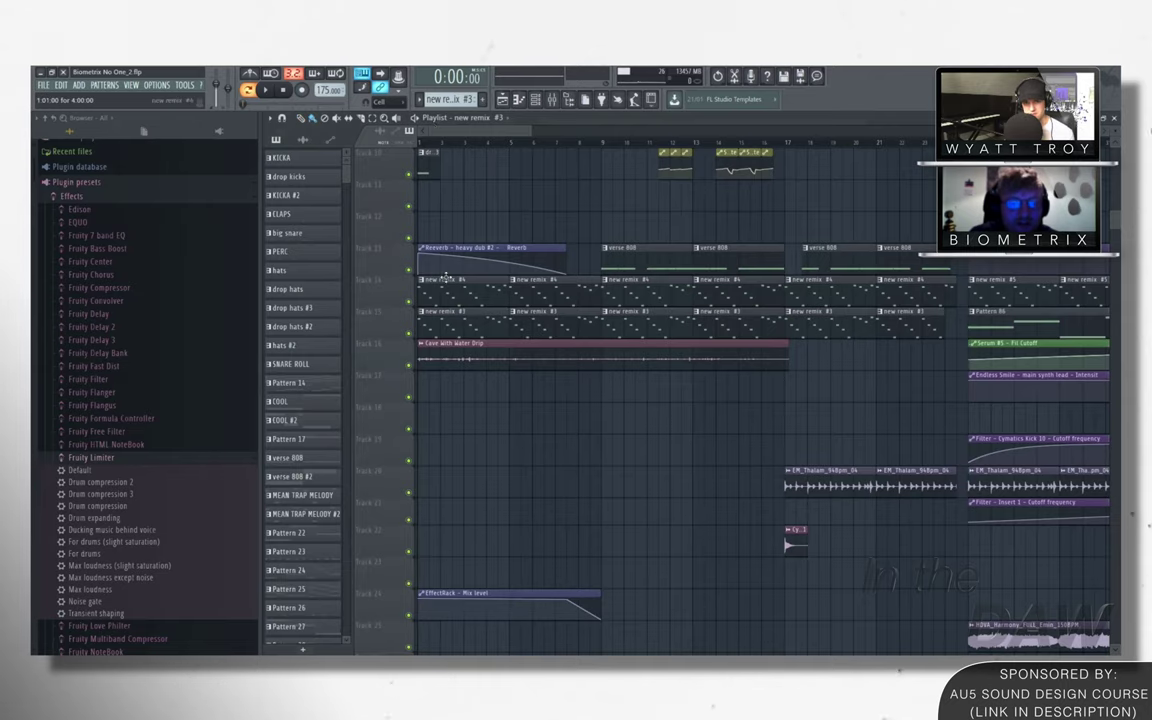
Play the Playlist arrangement for a while, then stop it
{"action": "scroll", "coordinate": [445, 278], "scroll_direction": "down", "scroll_amount": 3, "text": "ctrl"}
{"action": "key", "text": "space"}
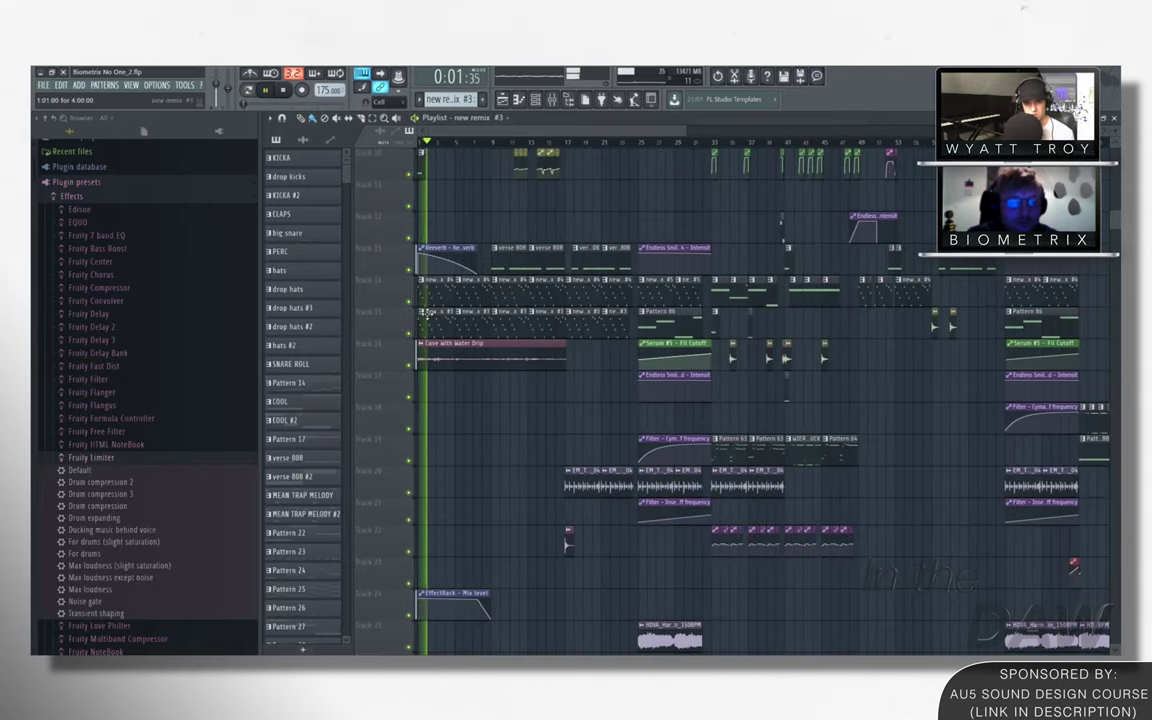
{"action": "scroll", "coordinate": [440, 308], "scroll_direction": "up", "scroll_amount": 3, "text": "ctrl"}
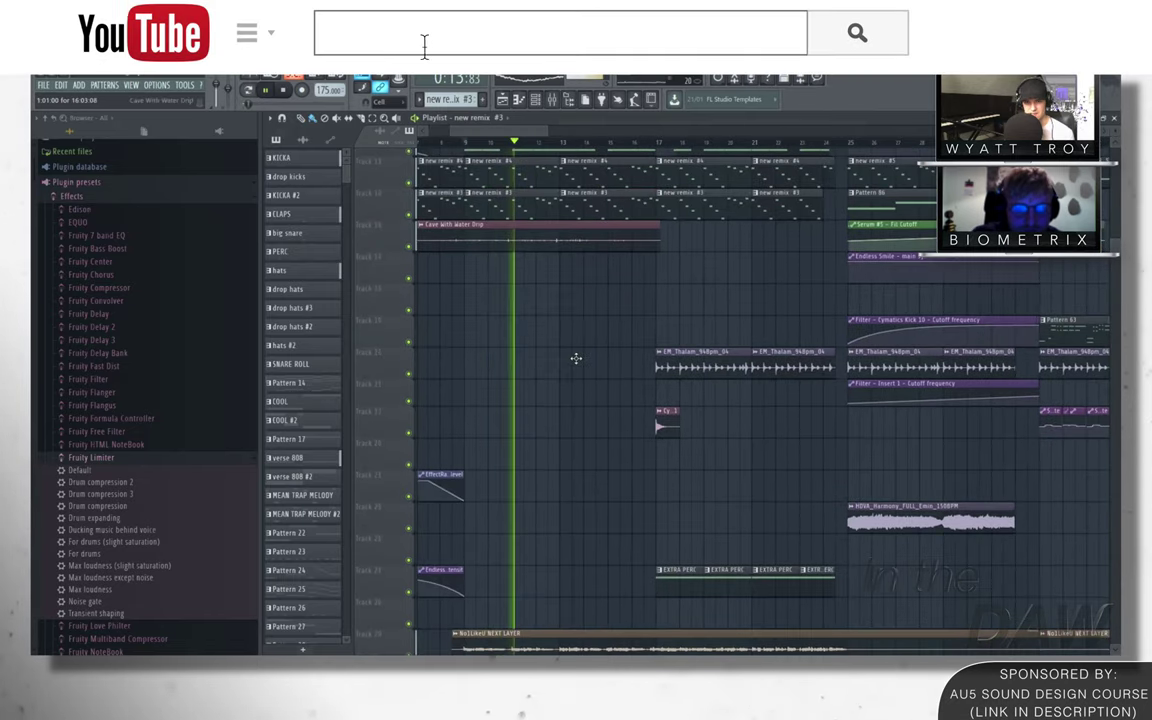
{"action": "scroll", "coordinate": [576, 358], "scroll_direction": "down", "scroll_amount": 5}
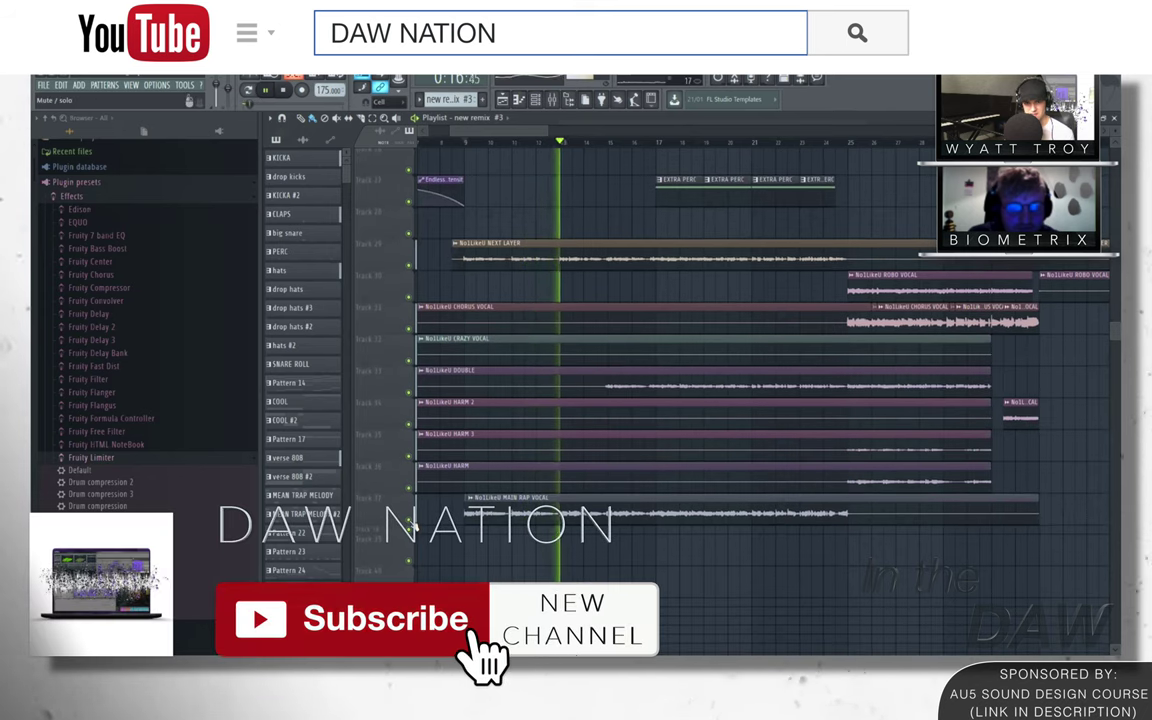
{"action": "key", "text": "space"}
{"action": "scroll", "coordinate": [507, 204], "scroll_direction": "up", "scroll_amount": 2}
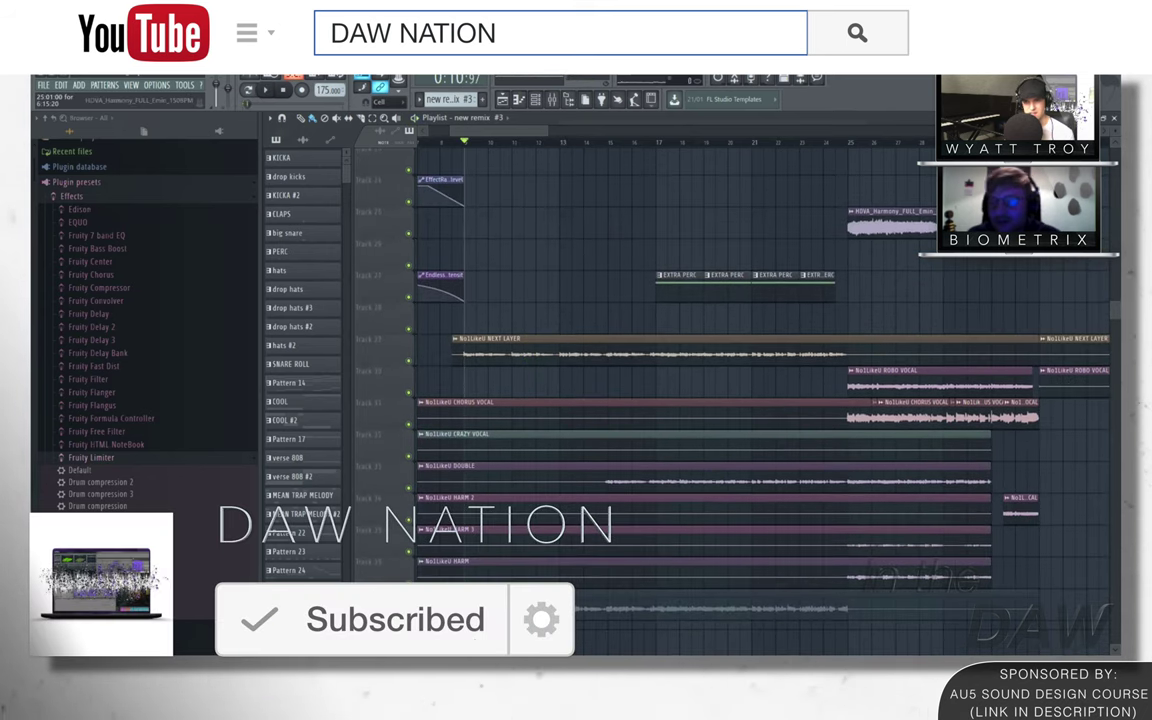
{"action": "scroll", "coordinate": [565, 280], "scroll_direction": "up", "scroll_amount": 6}
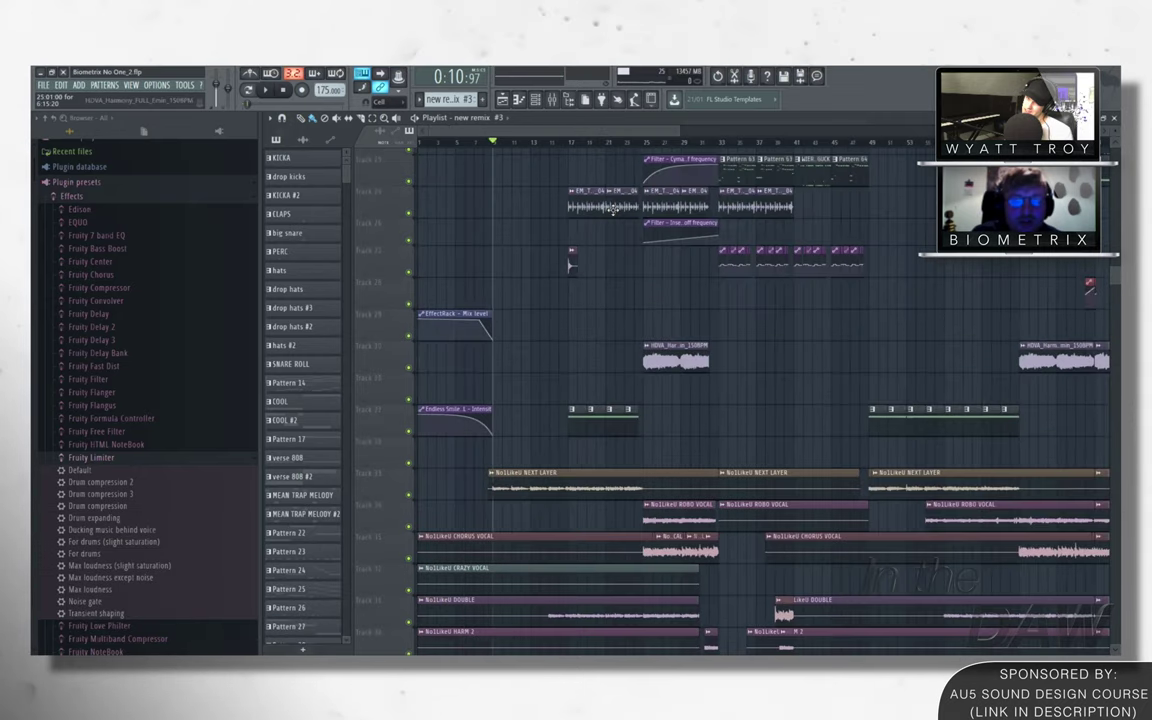
{"action": "scroll", "coordinate": [624, 138], "scroll_direction": "down", "scroll_amount": 3}
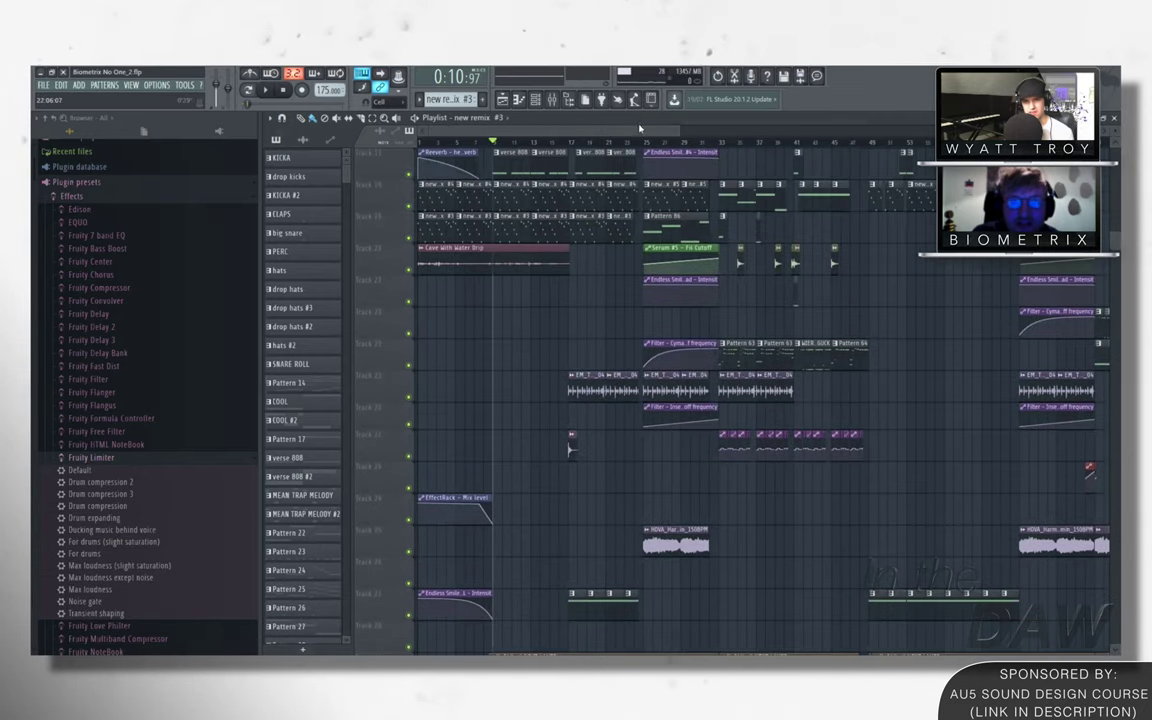
{"action": "scroll", "coordinate": [560, 500], "scroll_direction": "down", "scroll_amount": 6}
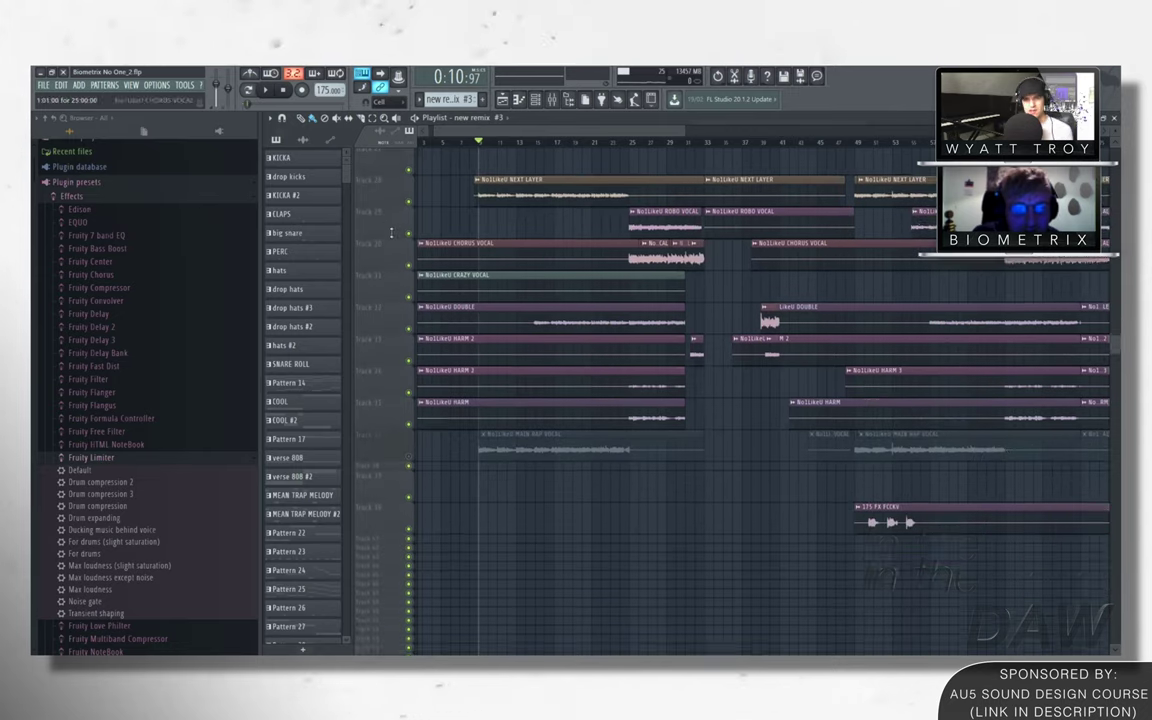
{"action": "scroll", "coordinate": [461, 242], "scroll_direction": "up", "scroll_amount": 1}
Solo the NoILikeU NEXT LAYER vocal track, then unsolo it
{"action": "right_click", "coordinate": [411, 234]}
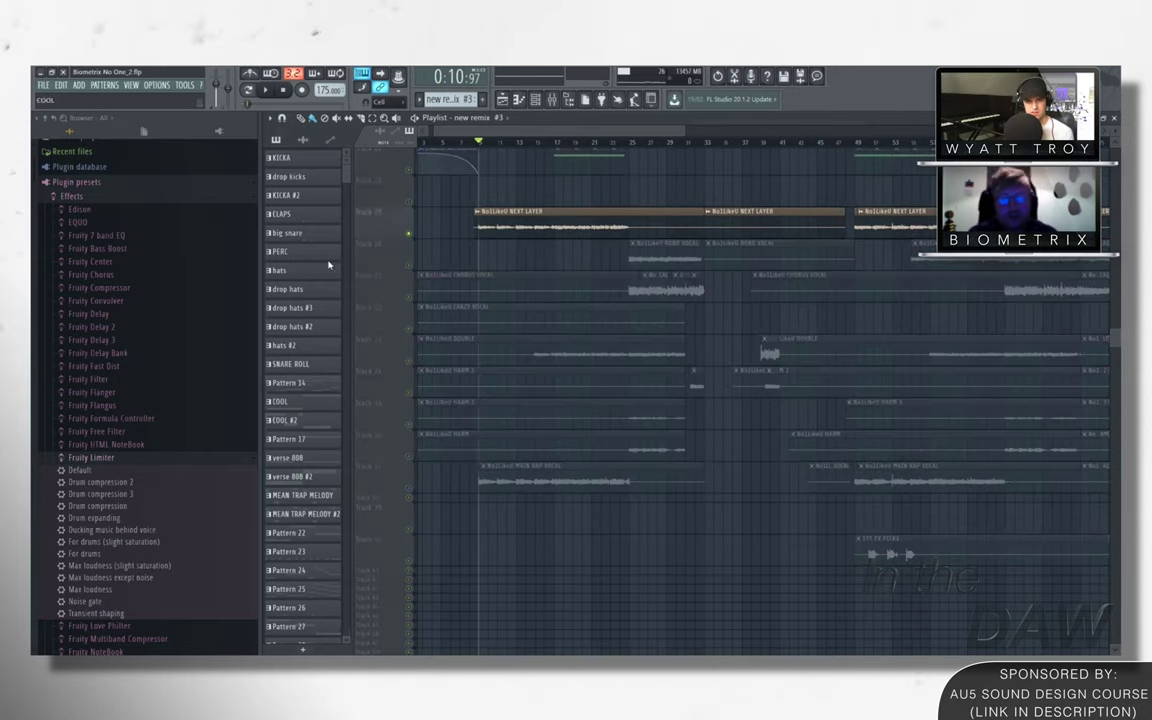
{"action": "scroll", "coordinate": [405, 243], "scroll_direction": "up", "scroll_amount": 5}
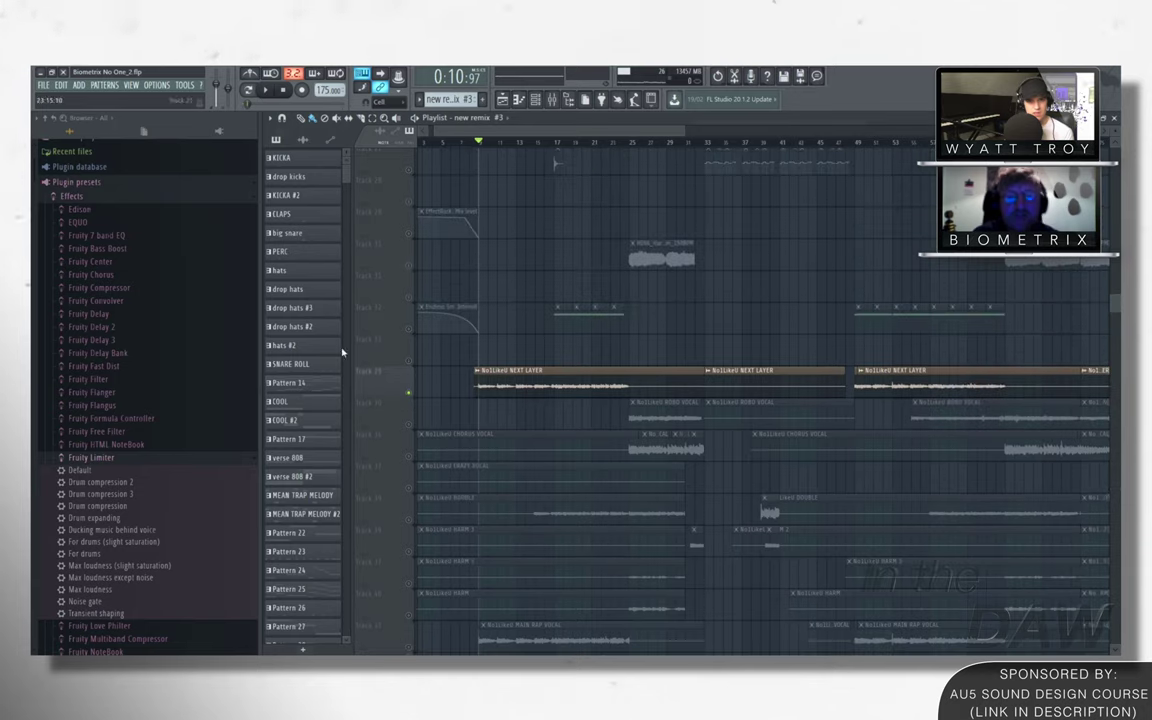
{"action": "right_click", "coordinate": [411, 395]}
{"action": "scroll", "coordinate": [630, 265], "scroll_direction": "up", "scroll_amount": 8}
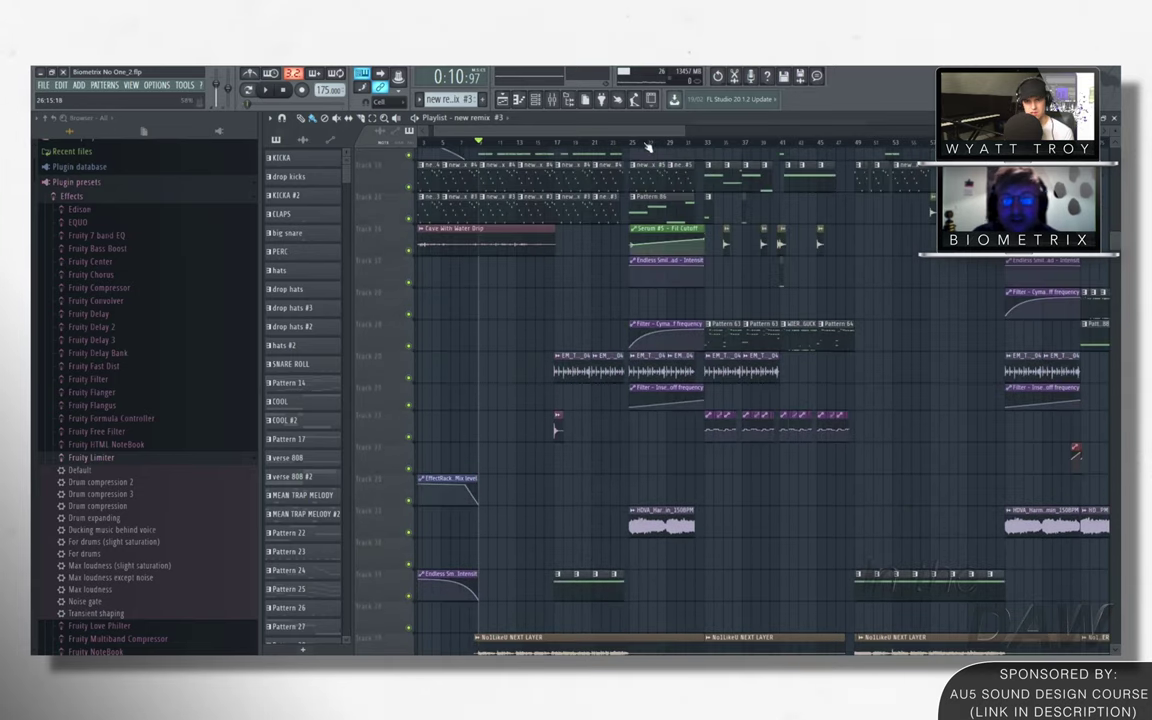
{"action": "scroll", "coordinate": [648, 147], "scroll_direction": "up", "scroll_amount": 1}
{"action": "scroll", "coordinate": [670, 148], "scroll_direction": "down", "scroll_amount": 1}
Play the main lead's melody notes from bar 33
{"action": "left_click", "coordinate": [674, 145]}
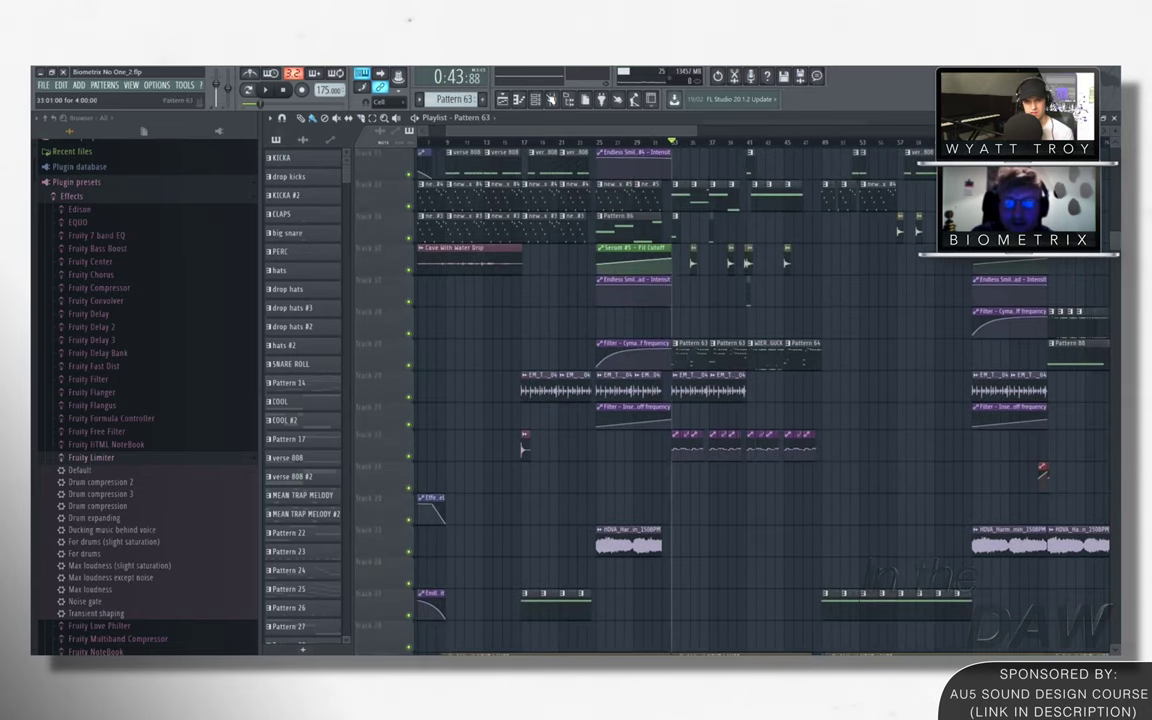
{"action": "key", "text": "F7"}
{"action": "key", "text": "space"}
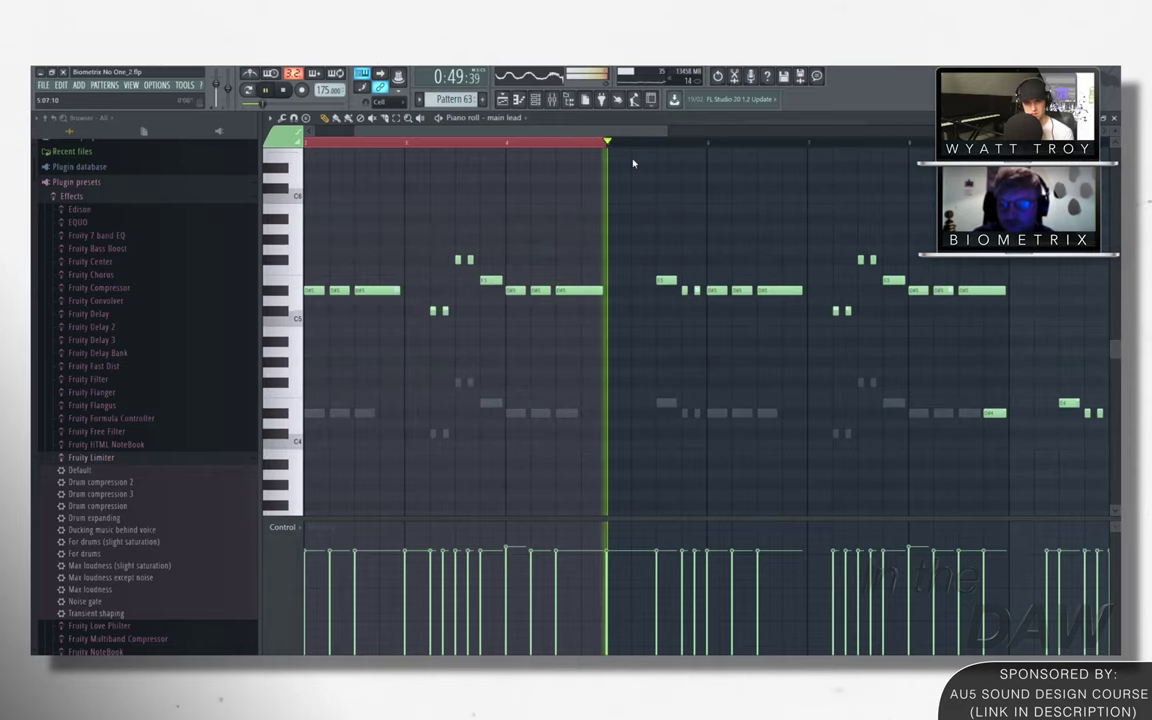
Stop playback and return to the song arrangement in the Playlist
{"action": "key", "text": "space"}
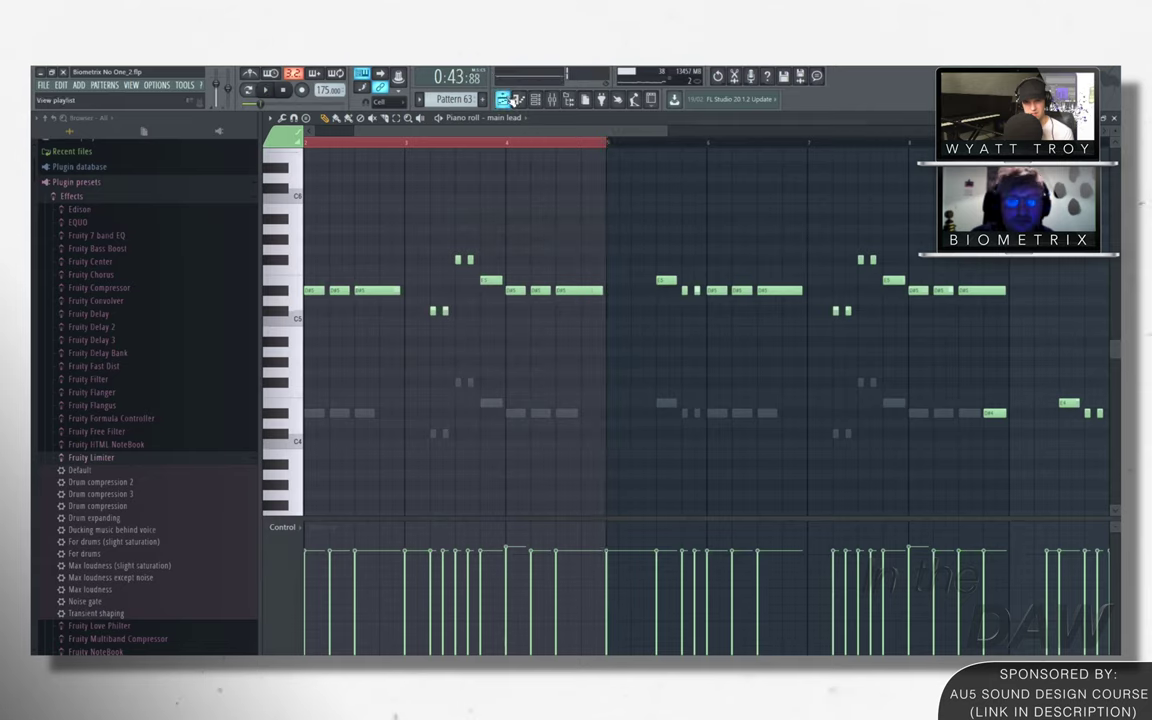
{"action": "key", "text": "F5"}
{"action": "scroll", "coordinate": [555, 339], "scroll_direction": "down", "scroll_amount": 3, "text": "ctrl"}
{"action": "scroll", "coordinate": [540, 390], "scroll_direction": "down", "scroll_amount": 8}
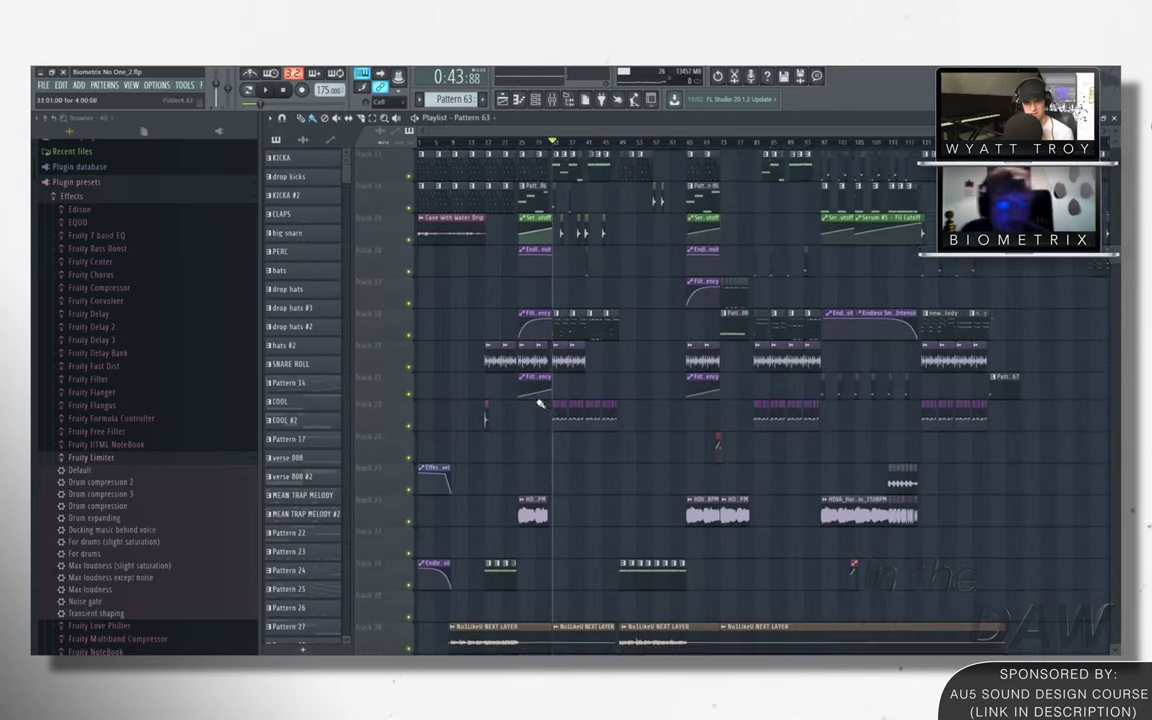
{"action": "scroll", "coordinate": [476, 332], "scroll_direction": "up", "scroll_amount": 5}
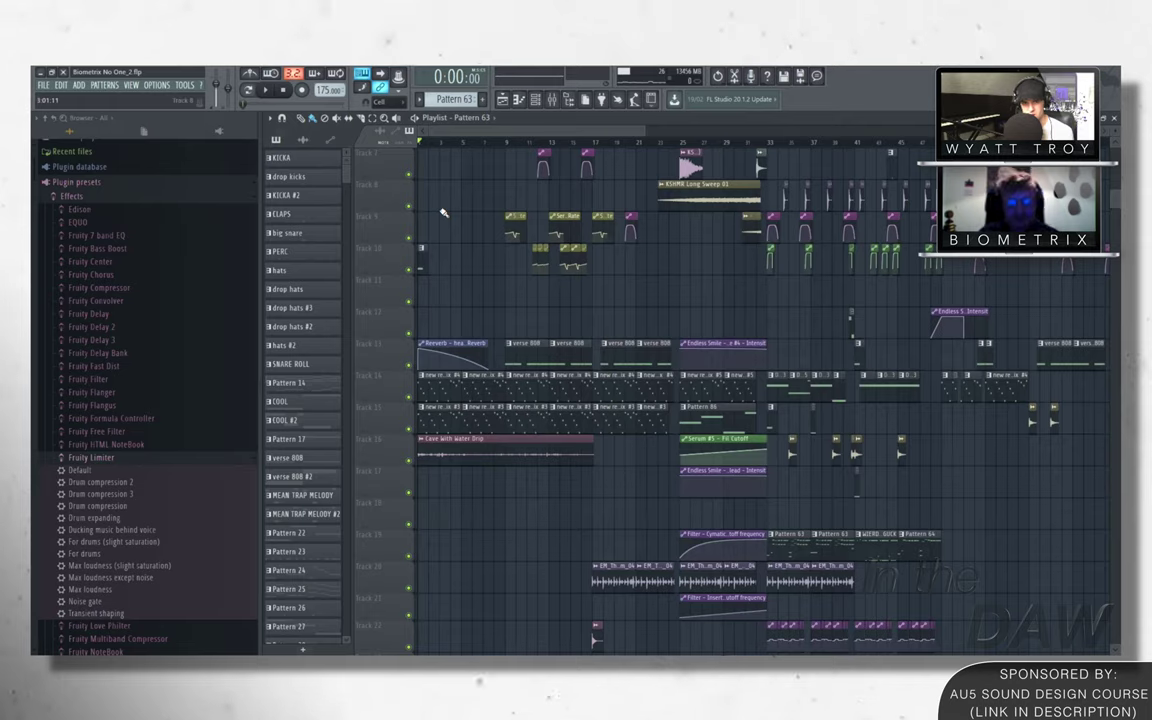
Play the arrangement from the start, then stop and rewind it
{"action": "key", "text": "space"}
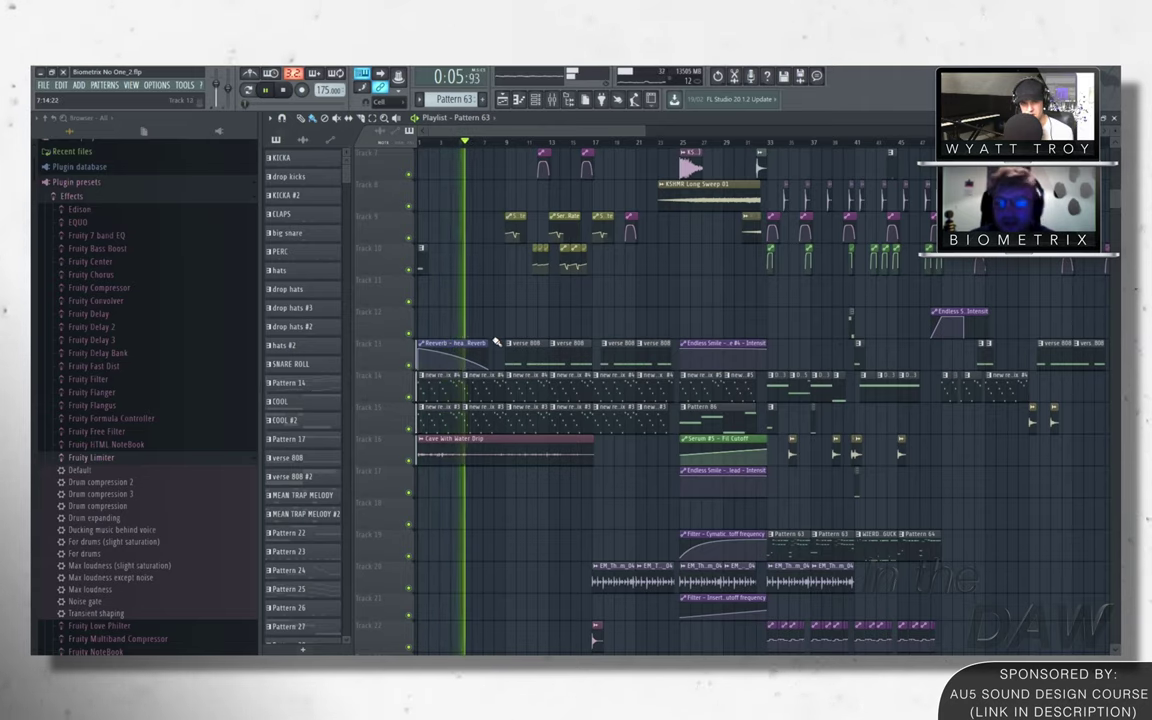
{"action": "key", "text": "space"}
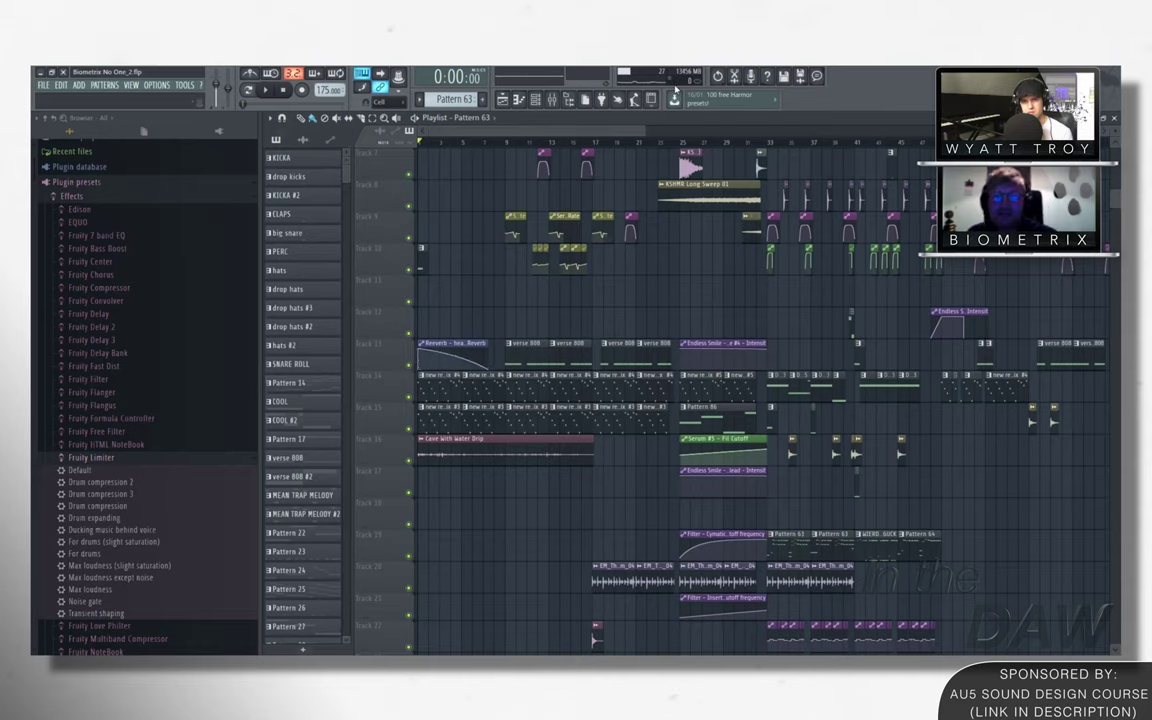
{"action": "scroll", "coordinate": [707, 224], "scroll_direction": "up", "scroll_amount": 6}
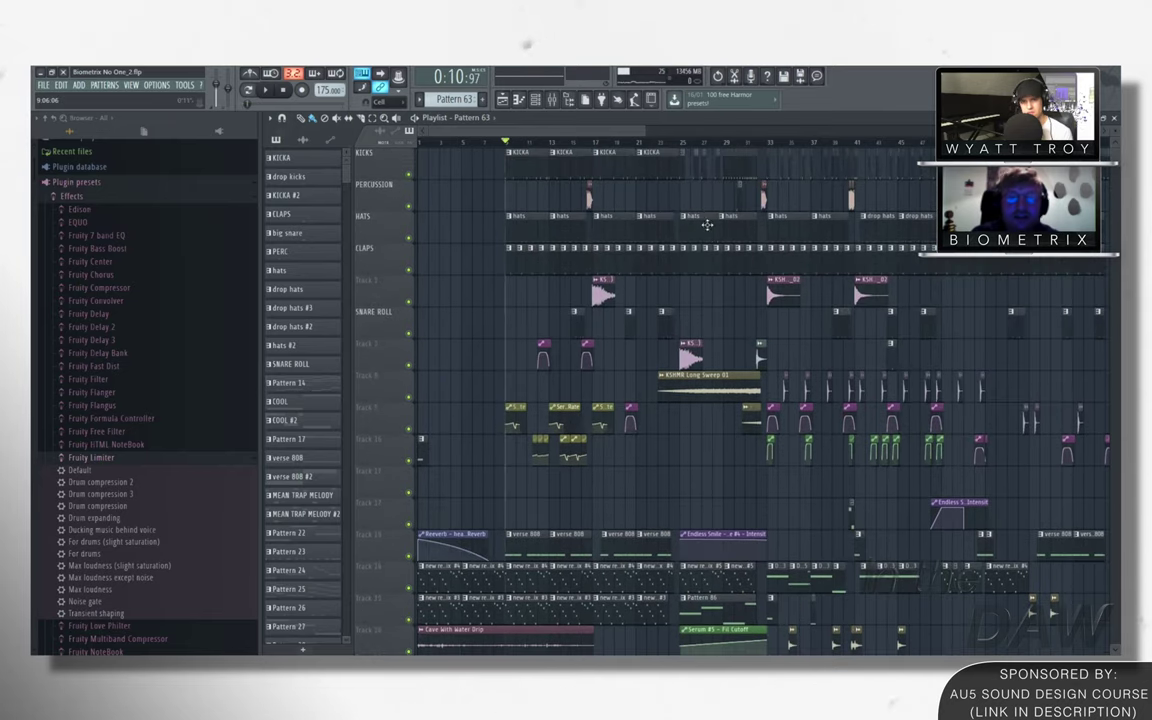
{"action": "scroll", "coordinate": [680, 260], "scroll_direction": "down", "scroll_amount": 3}
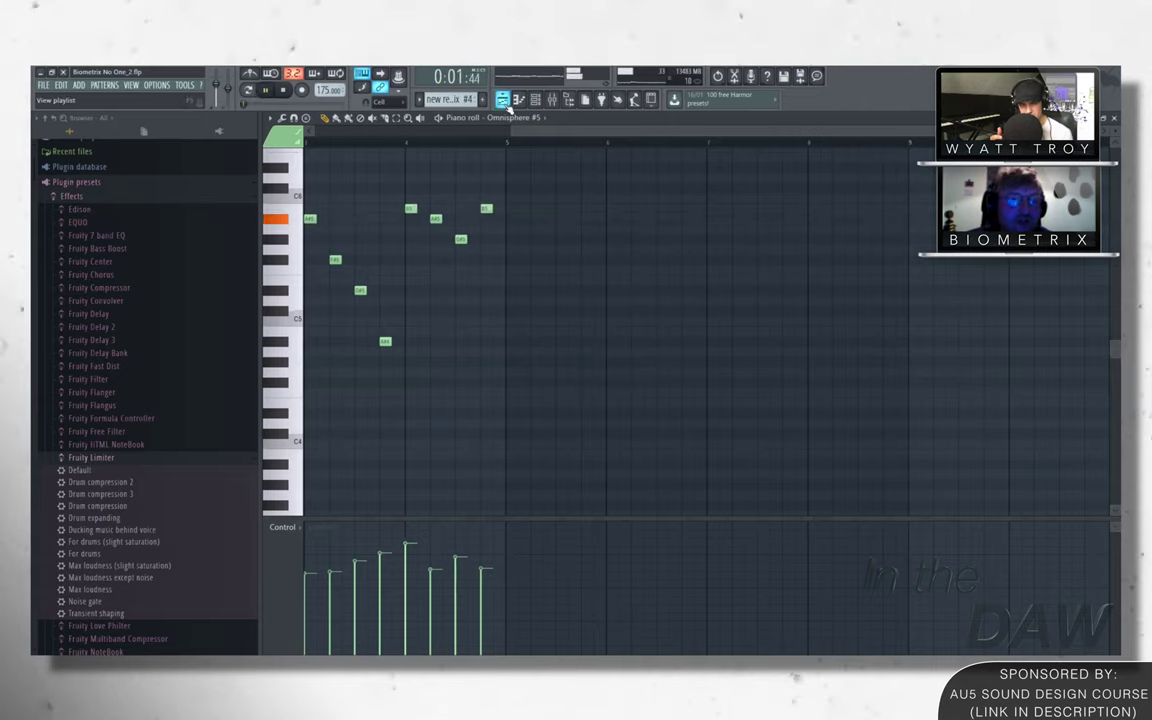
Reset playback, make Pattern 63 (main lead) current, and return to the Playlist
{"action": "key", "text": "F5"}
{"action": "left_click", "coordinate": [783, 438]}
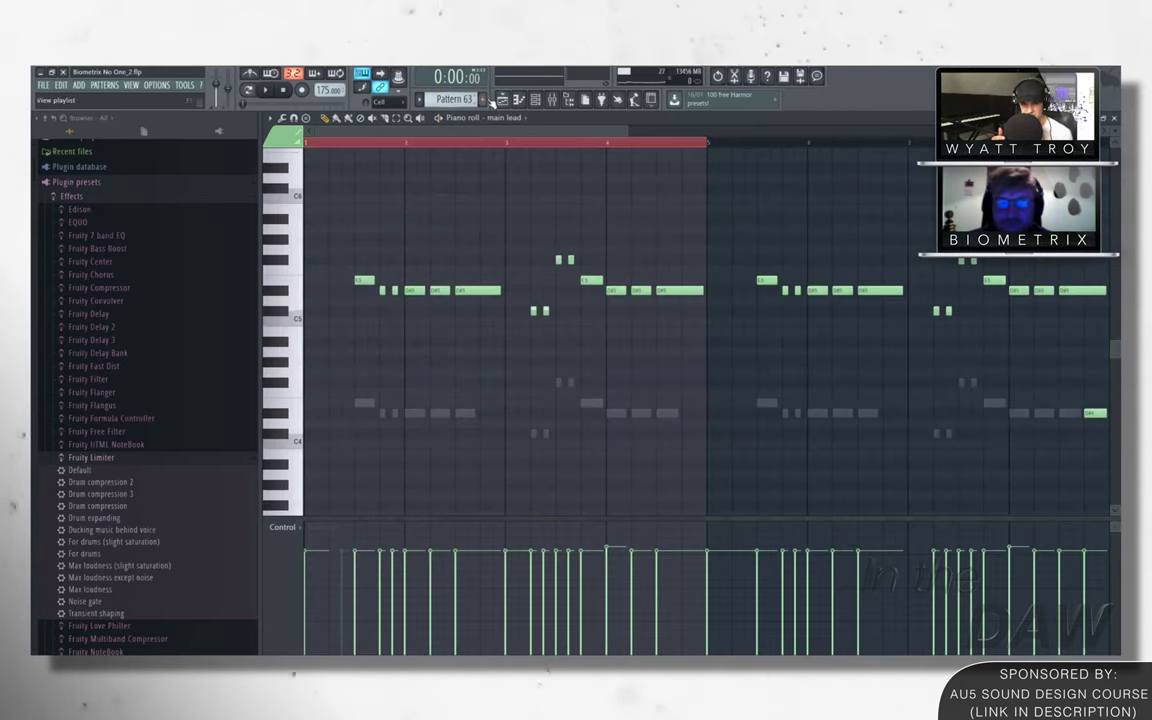
{"action": "key", "text": "F5"}
{"action": "scroll", "coordinate": [650, 226], "scroll_direction": "up", "scroll_amount": 3}
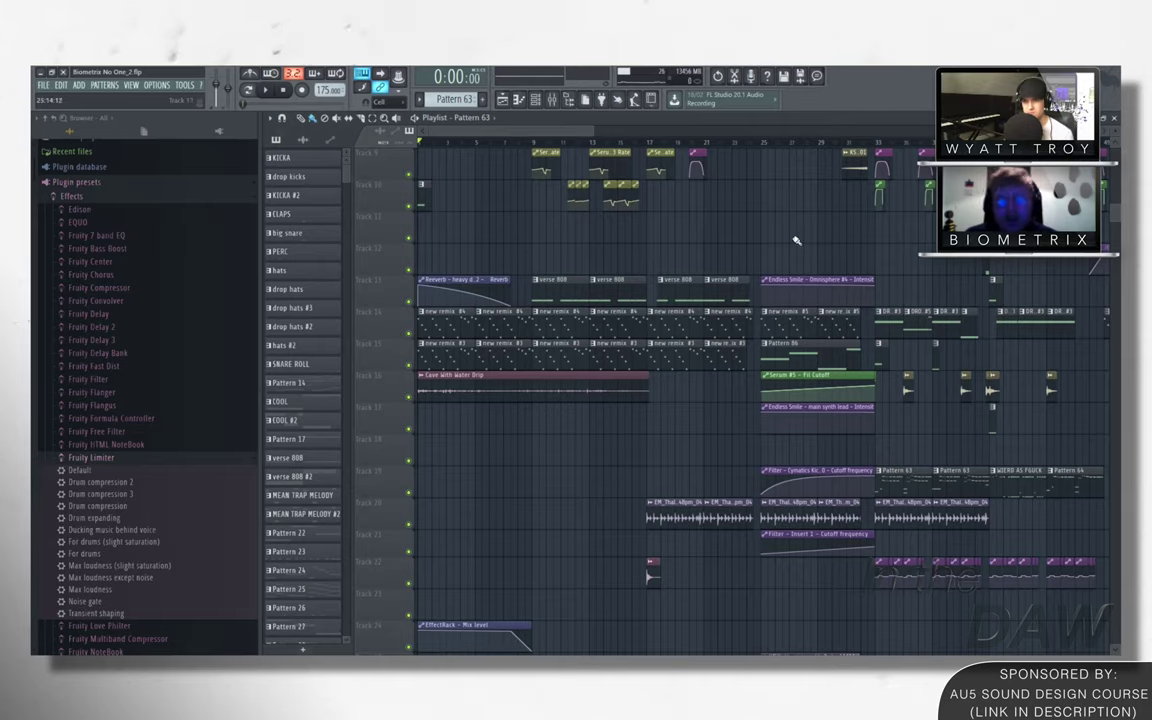
Drag a time selection over bars 33–47 of the Playlist arrangement
{"action": "scroll", "coordinate": [797, 240], "scroll_direction": "down", "scroll_amount": 5}
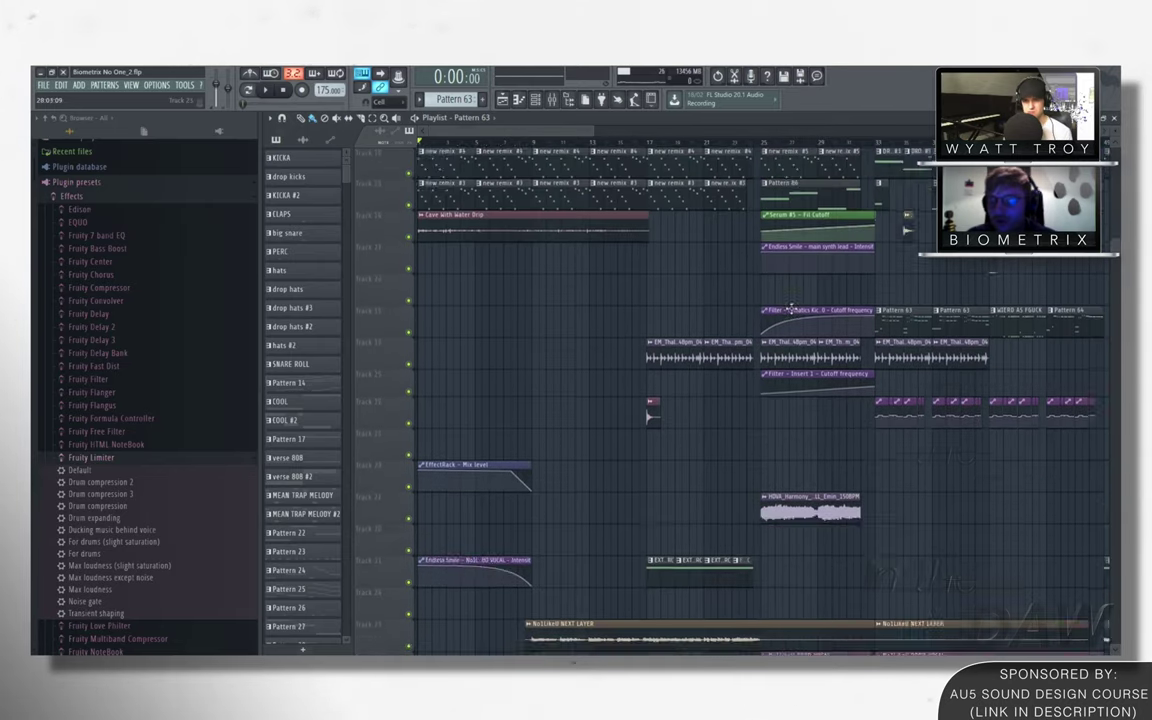
{"action": "scroll", "coordinate": [792, 307], "scroll_direction": "up", "scroll_amount": 4}
{"action": "scroll", "coordinate": [689, 368], "scroll_direction": "down", "scroll_amount": 5}
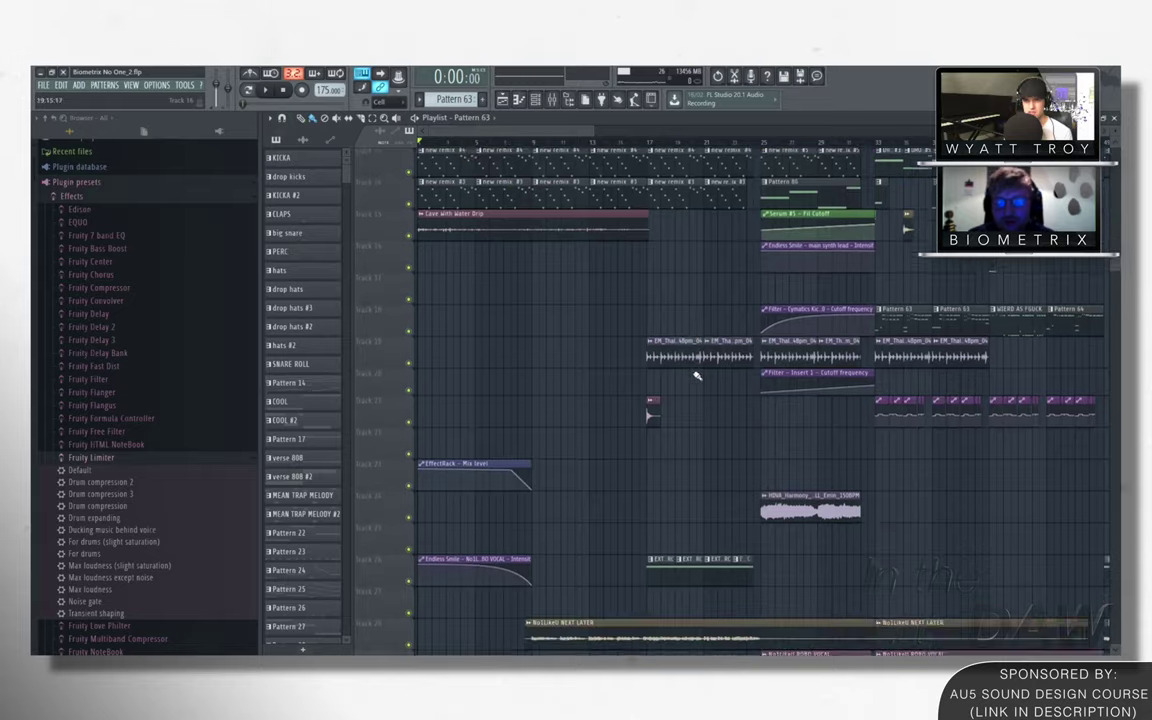
{"action": "scroll", "coordinate": [646, 338], "scroll_direction": "down", "scroll_amount": 3}
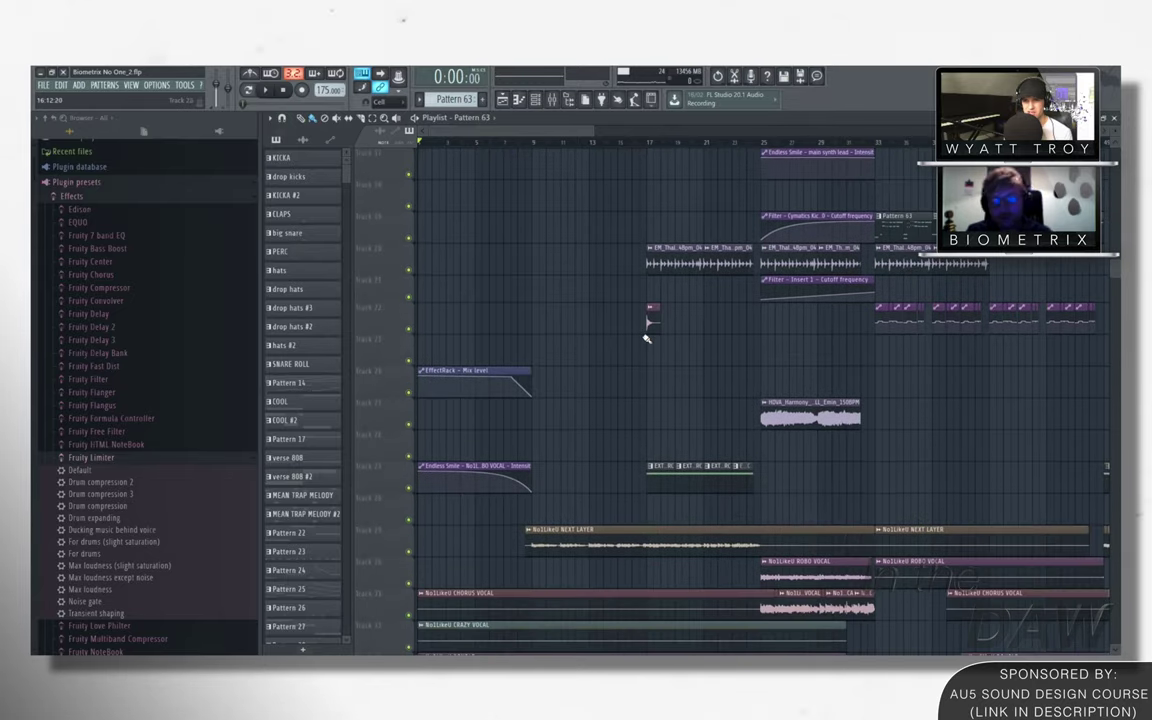
{"action": "scroll", "coordinate": [625, 290], "scroll_direction": "up", "scroll_amount": 2}
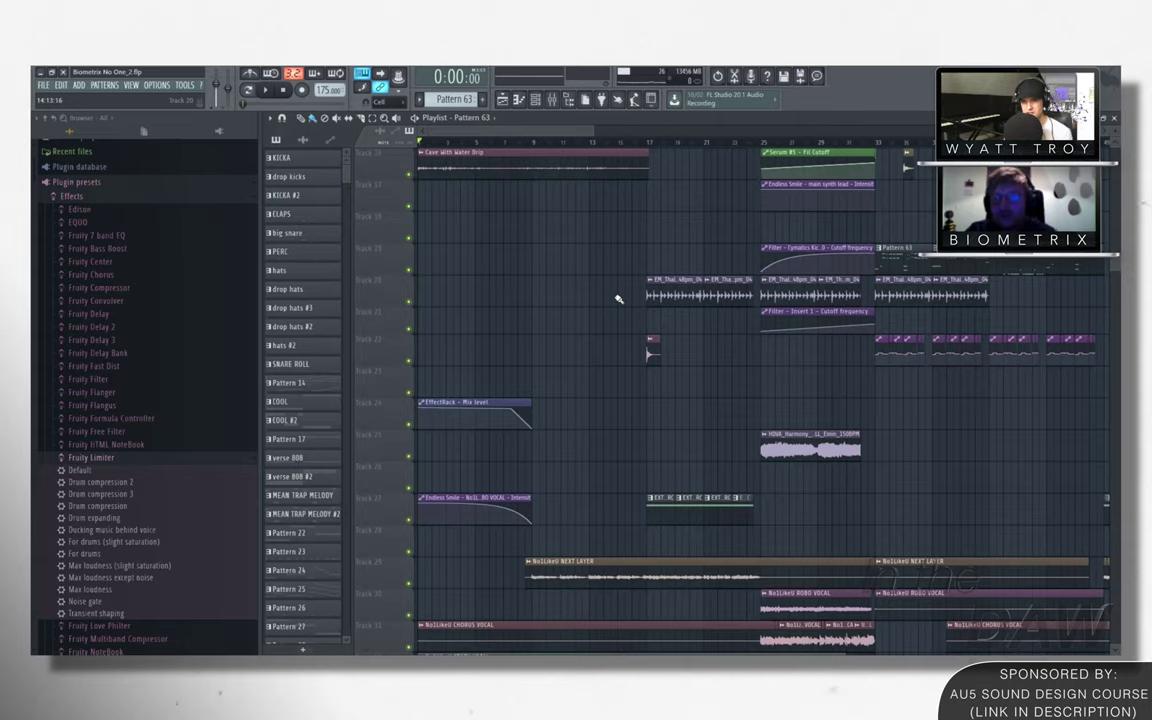
{"action": "scroll", "coordinate": [843, 240], "scroll_direction": "up", "scroll_amount": 6}
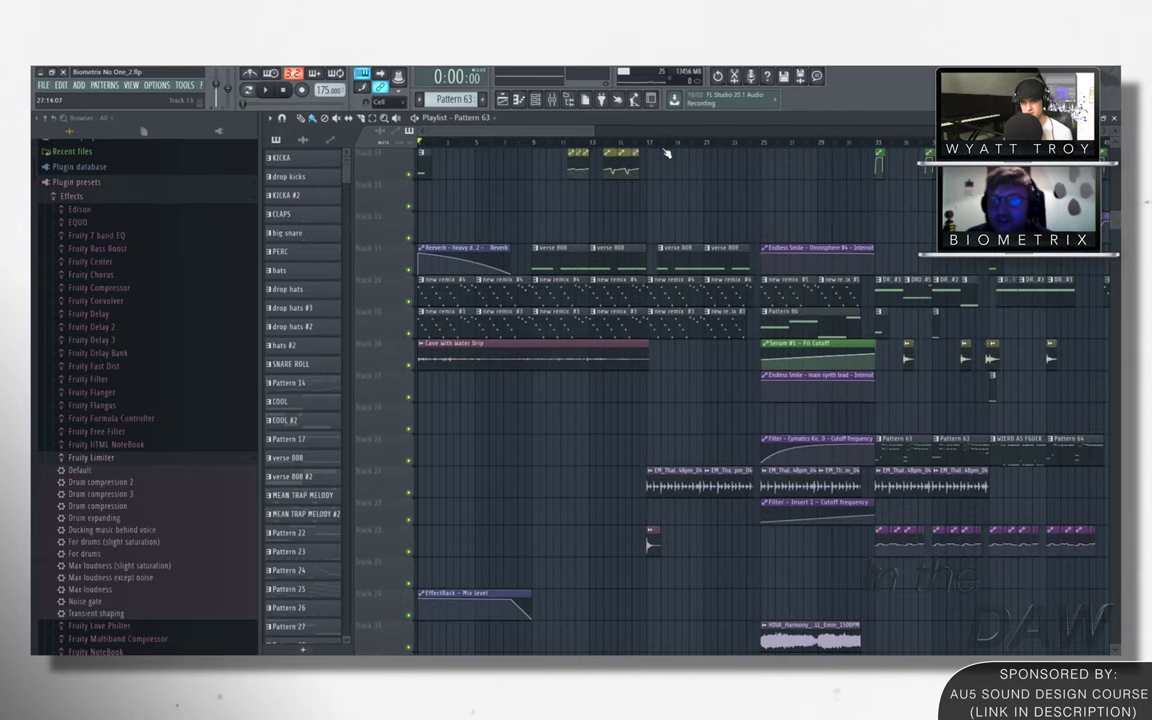
{"action": "left_click_drag", "start_coordinate": [603, 133], "coordinate": [670, 155]}
{"action": "left_click_drag", "start_coordinate": [603, 133], "coordinate": [882, 178]}
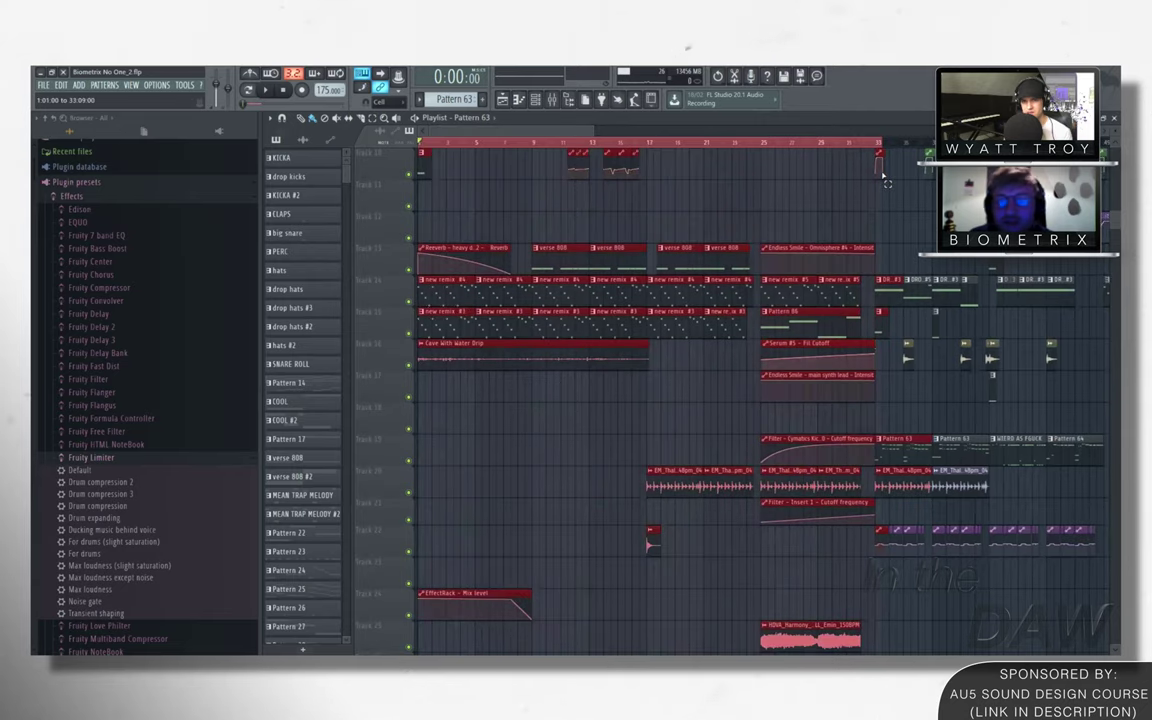
{"action": "left_click_drag", "start_coordinate": [558, 141], "coordinate": [668, 141]}
{"action": "left_click_drag", "start_coordinate": [480, 143], "coordinate": [682, 158]}
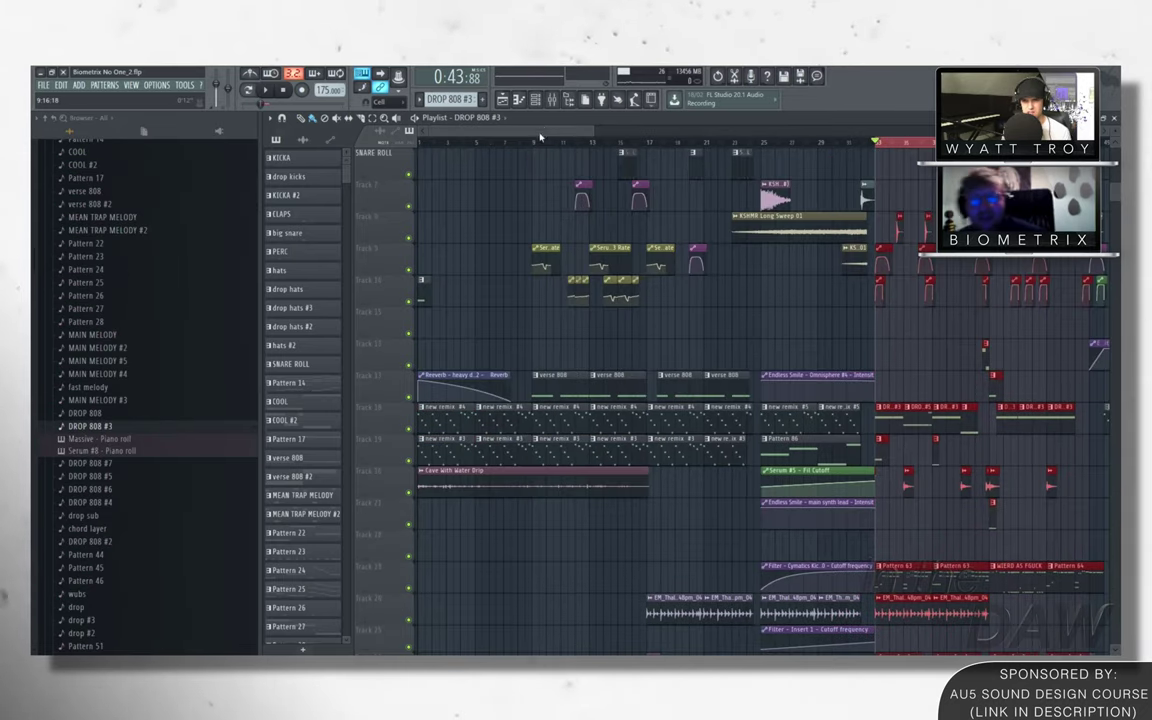
{"action": "scroll", "coordinate": [866, 288], "scroll_direction": "right", "scroll_amount": 10}
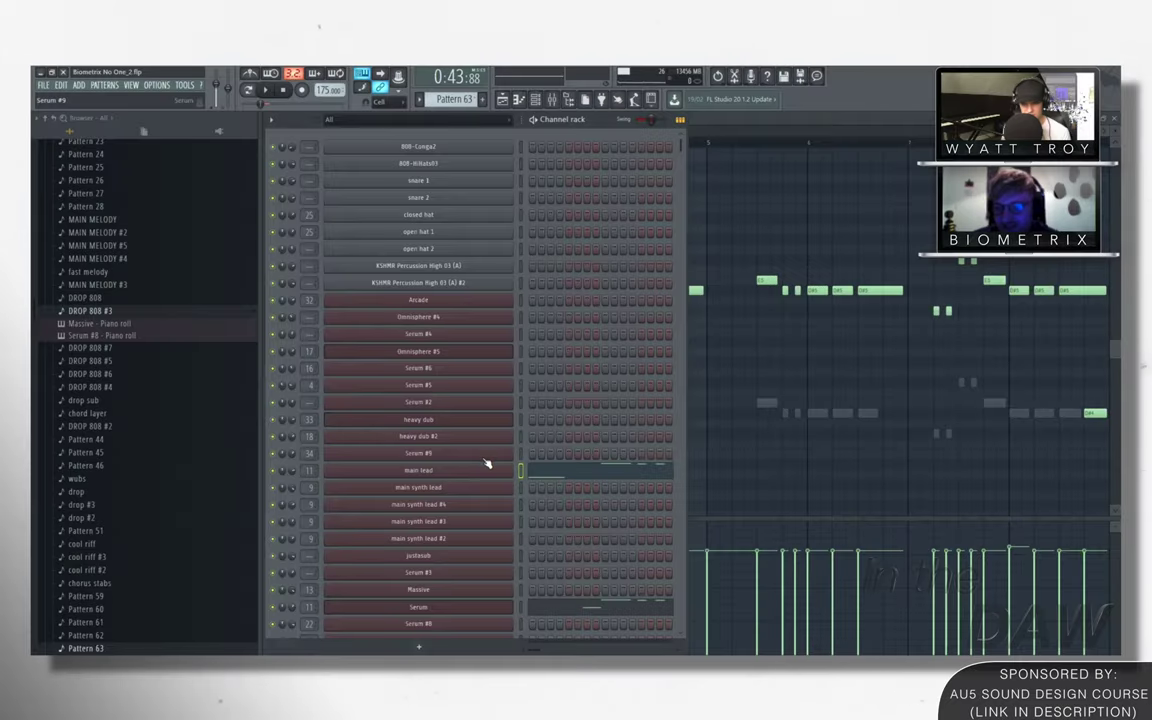
Switch to song mode and open the Serum channel's troyboi groovy lead synth
{"action": "scroll", "coordinate": [470, 488], "scroll_direction": "down", "scroll_amount": 5}
{"action": "scroll", "coordinate": [571, 262], "scroll_direction": "up", "scroll_amount": 5}
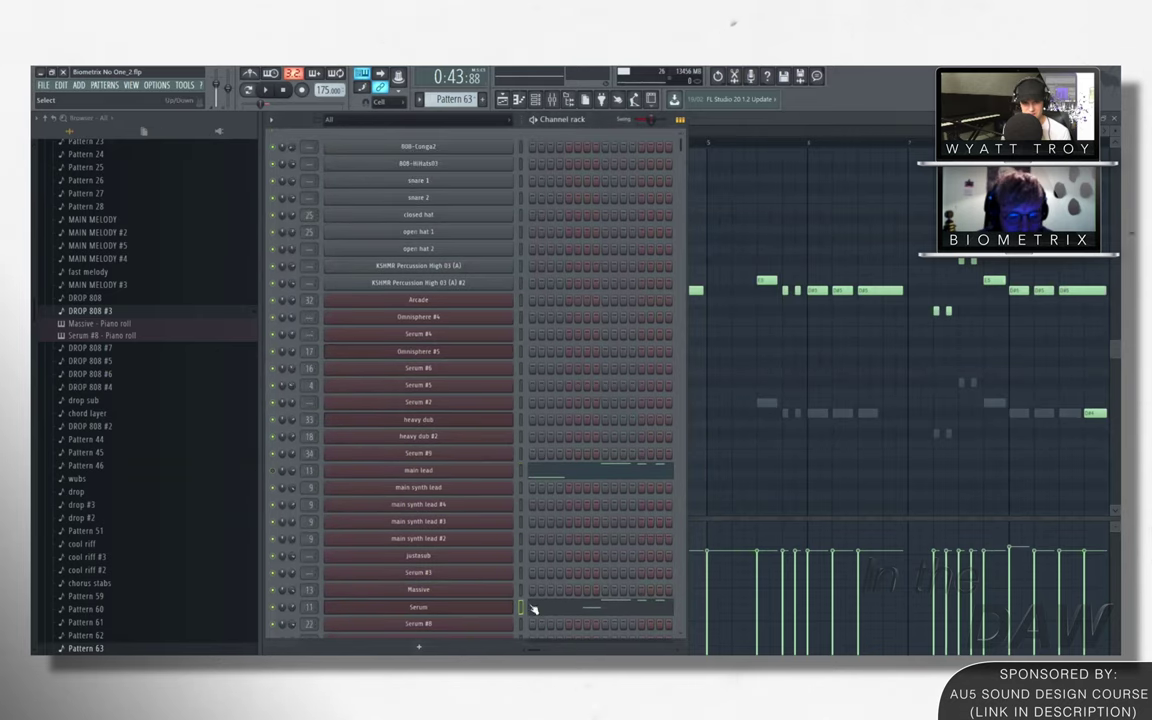
{"action": "key", "text": "l"}
{"action": "scroll", "coordinate": [516, 585], "scroll_direction": "down", "scroll_amount": 6}
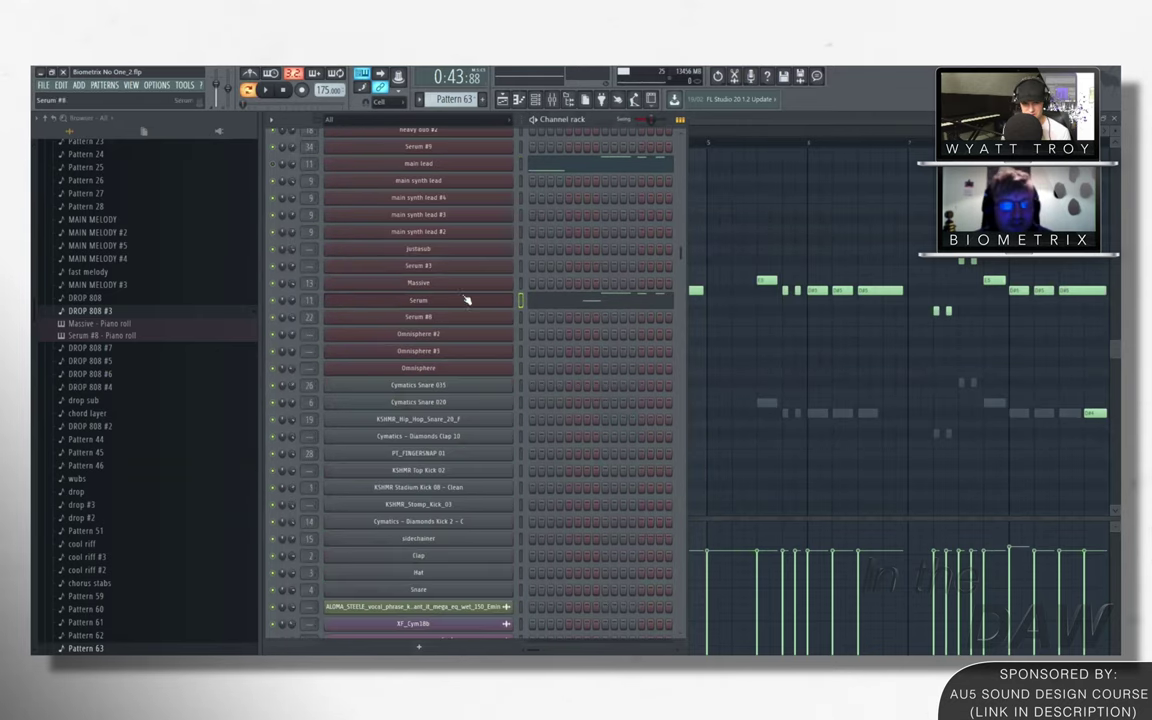
{"action": "left_click", "coordinate": [466, 306]}
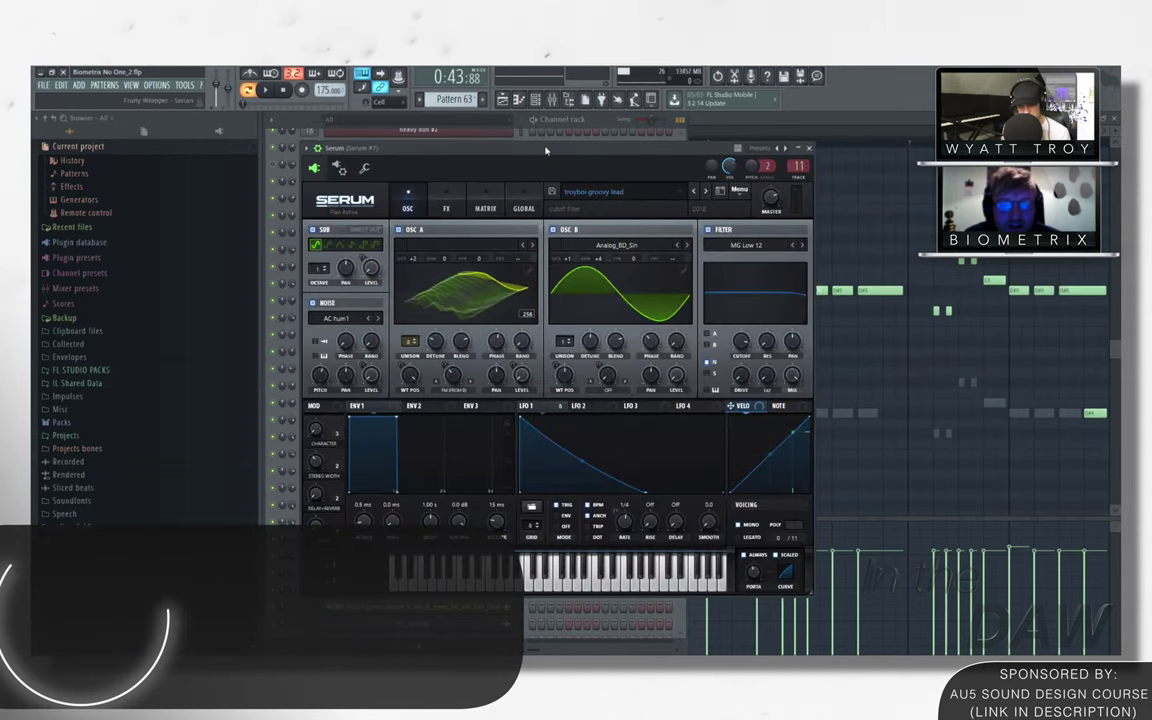
Toggle Serum's sub oscillator, play the song, and check the FX and OSC pages
{"action": "left_click_drag", "start_coordinate": [542, 147], "coordinate": [558, 162]}
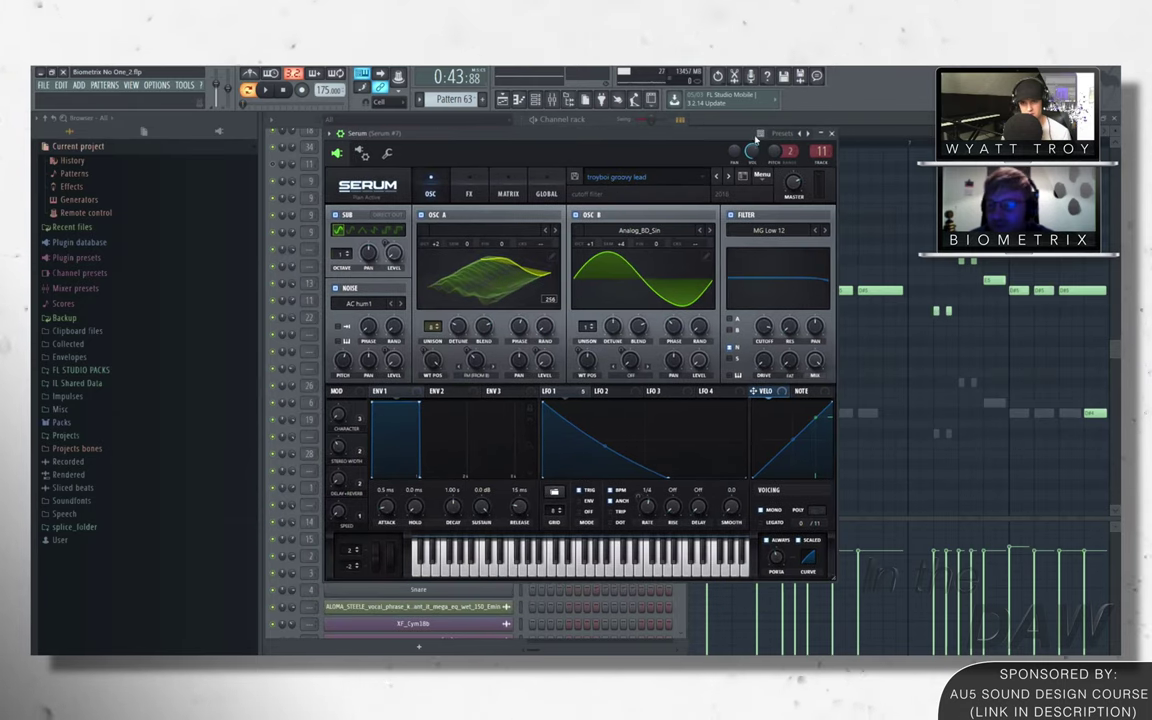
{"action": "left_click", "coordinate": [336, 216]}
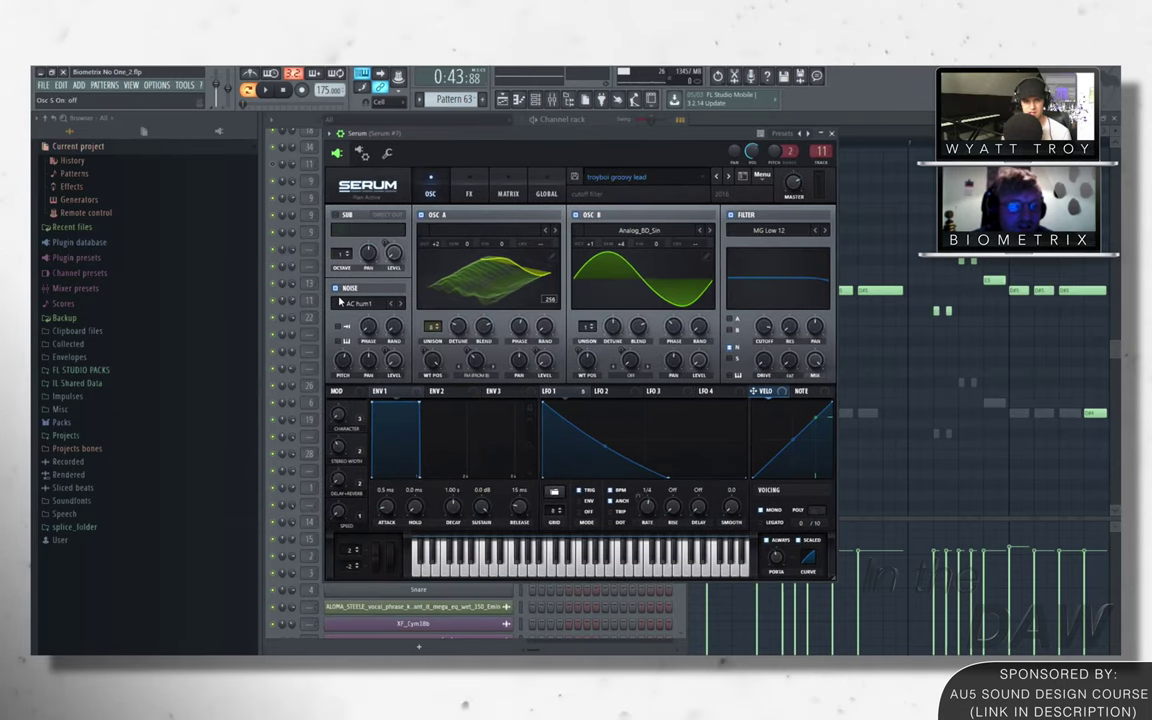
{"action": "key", "text": "space"}
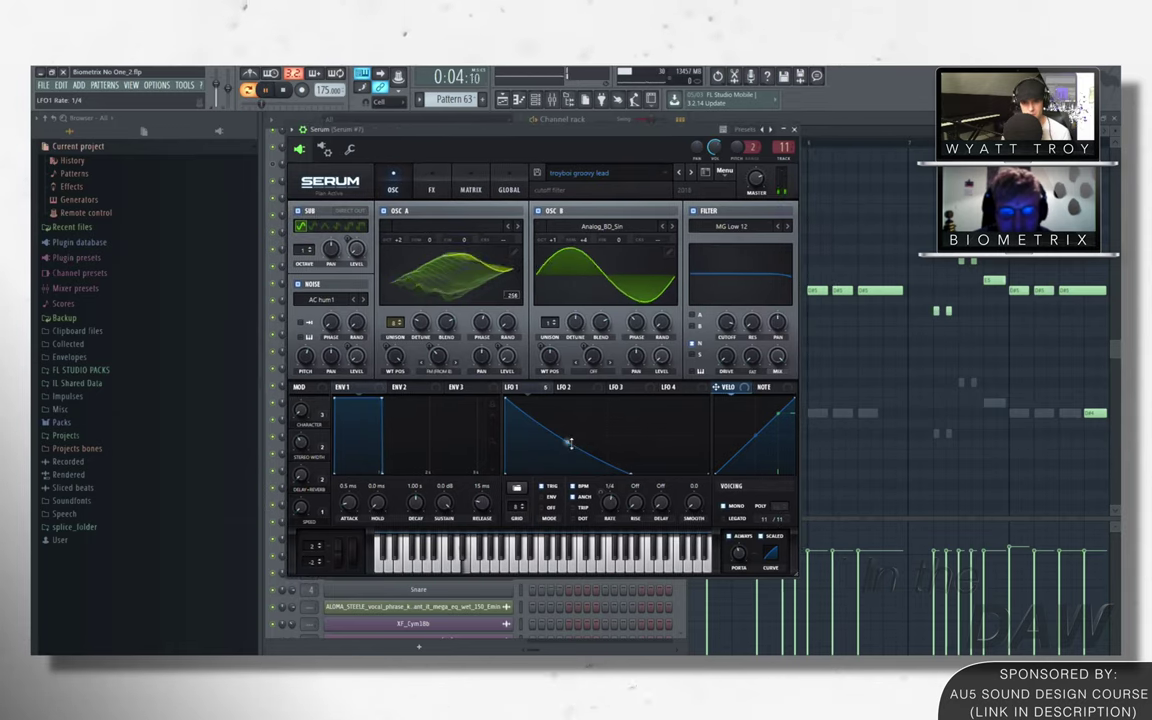
{"action": "left_click", "coordinate": [431, 189]}
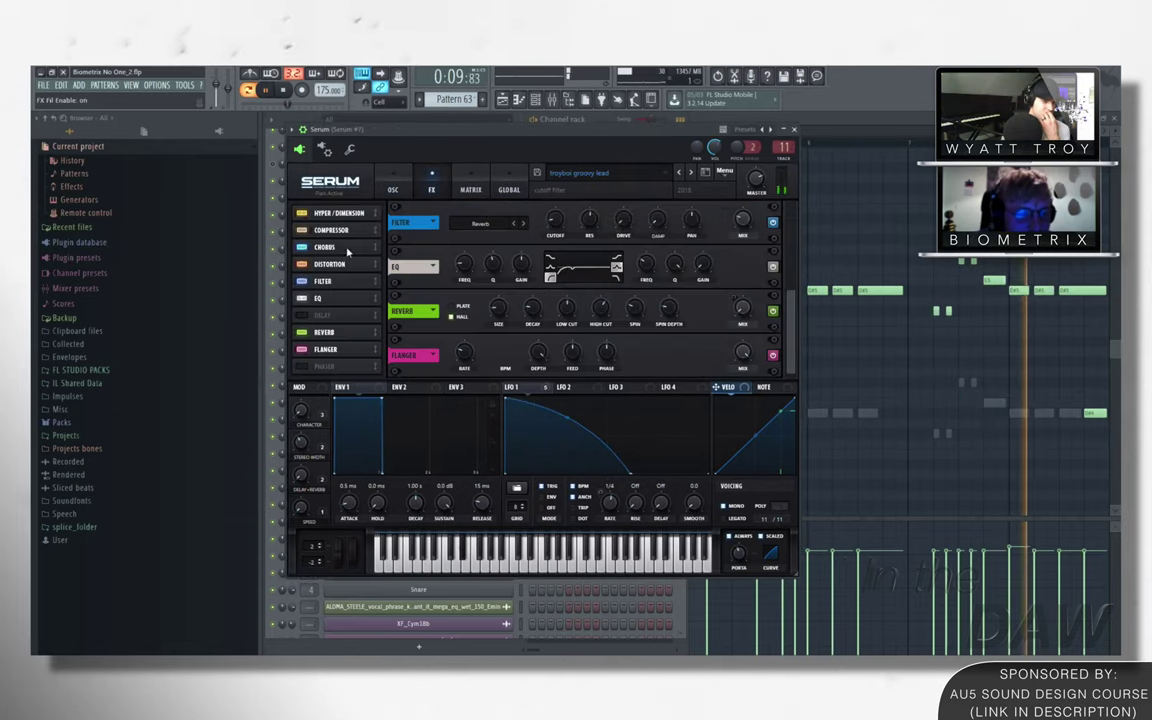
{"action": "left_click", "coordinate": [393, 189]}
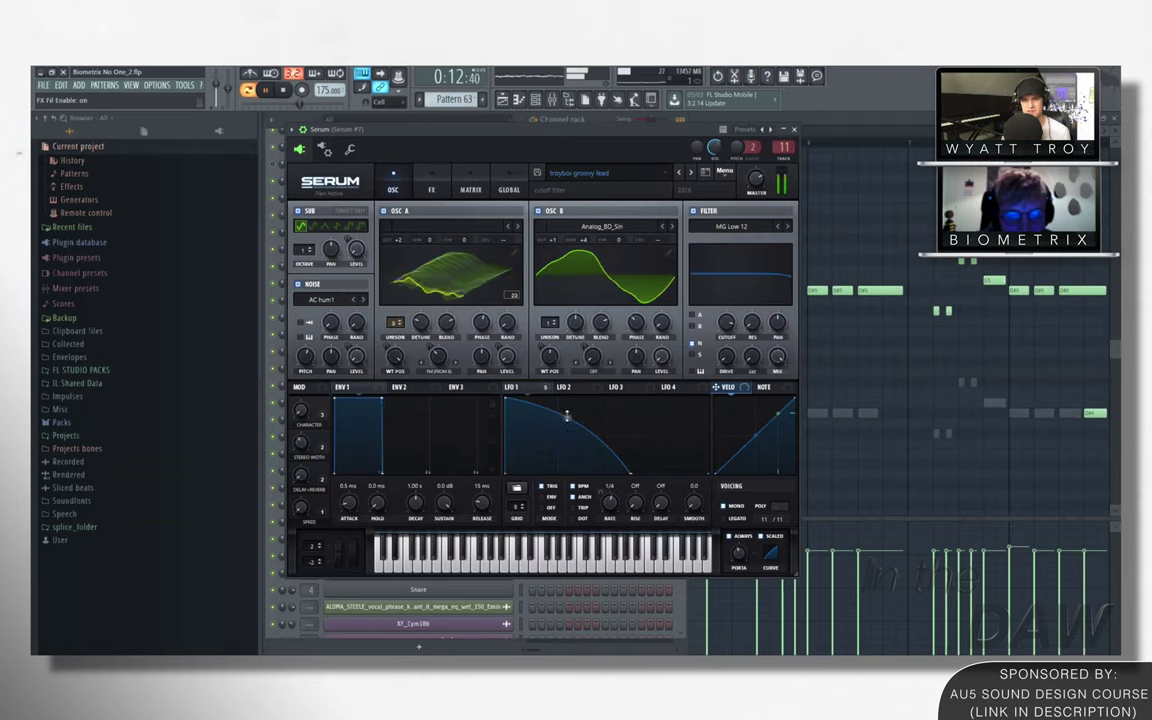
{"action": "left_click_drag", "start_coordinate": [477, 136], "coordinate": [549, 182]}
Stop playback, audition the main lead pattern's notes, then return to the arrangement
{"action": "key", "text": "space"}
{"action": "key", "text": "F6"}
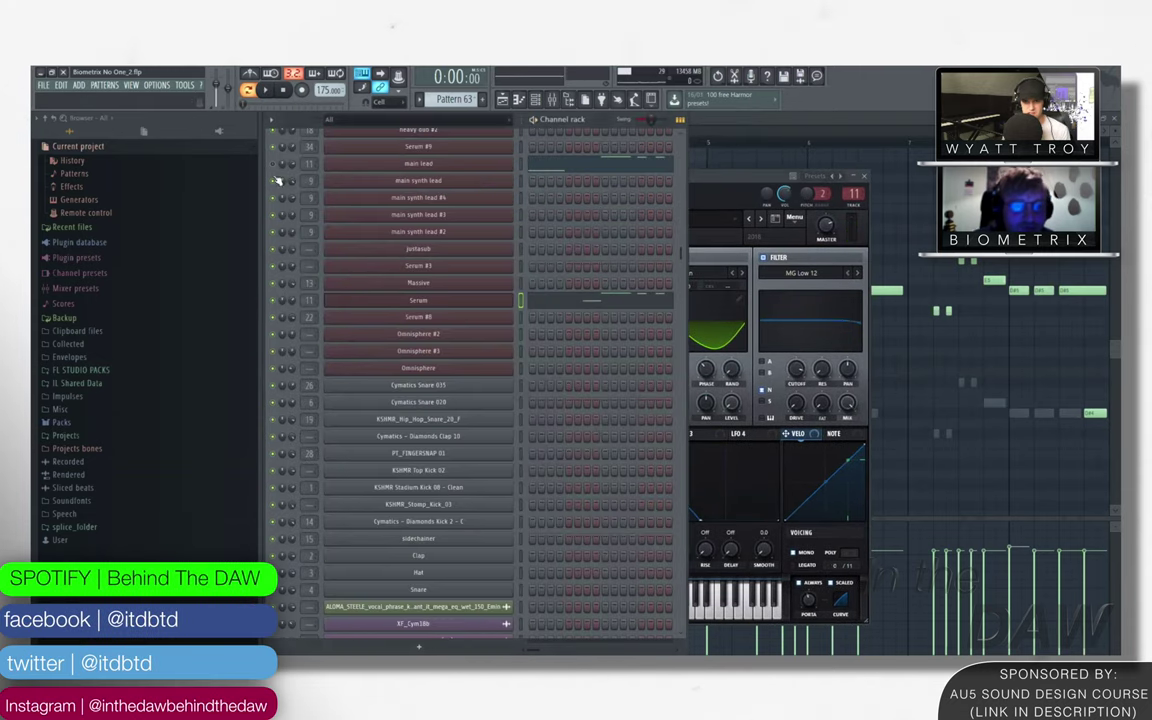
{"action": "key", "text": "space"}
{"action": "left_click", "coordinate": [525, 163]}
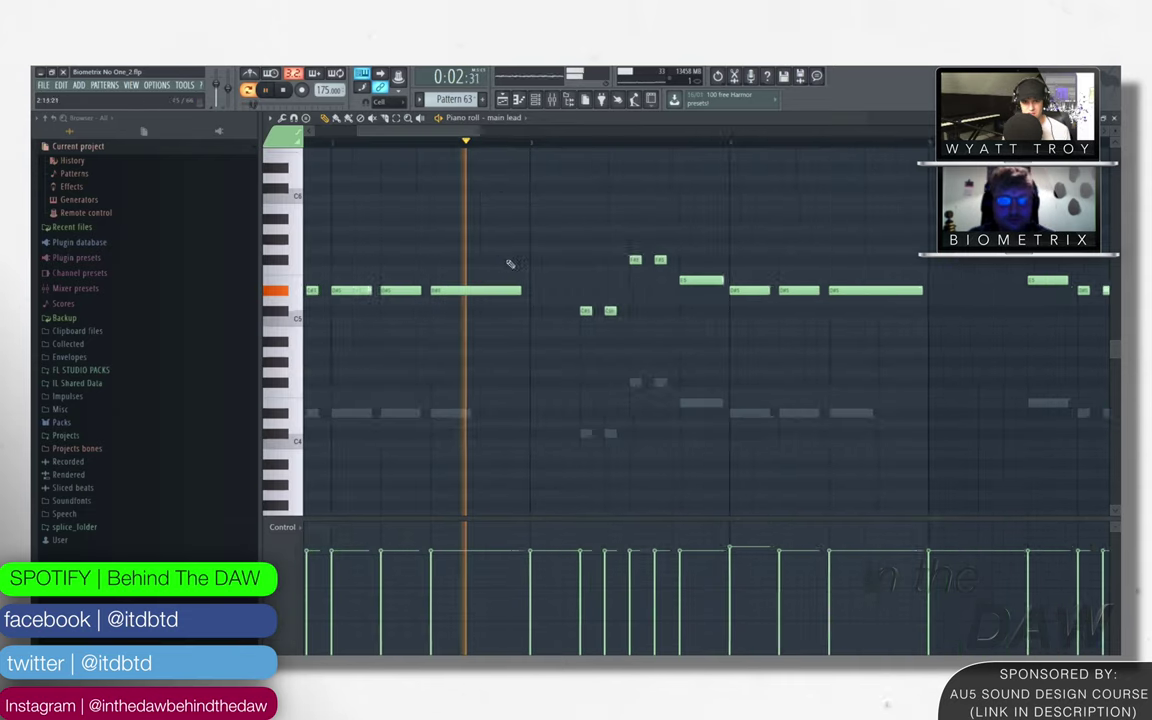
{"action": "key", "text": "F6"}
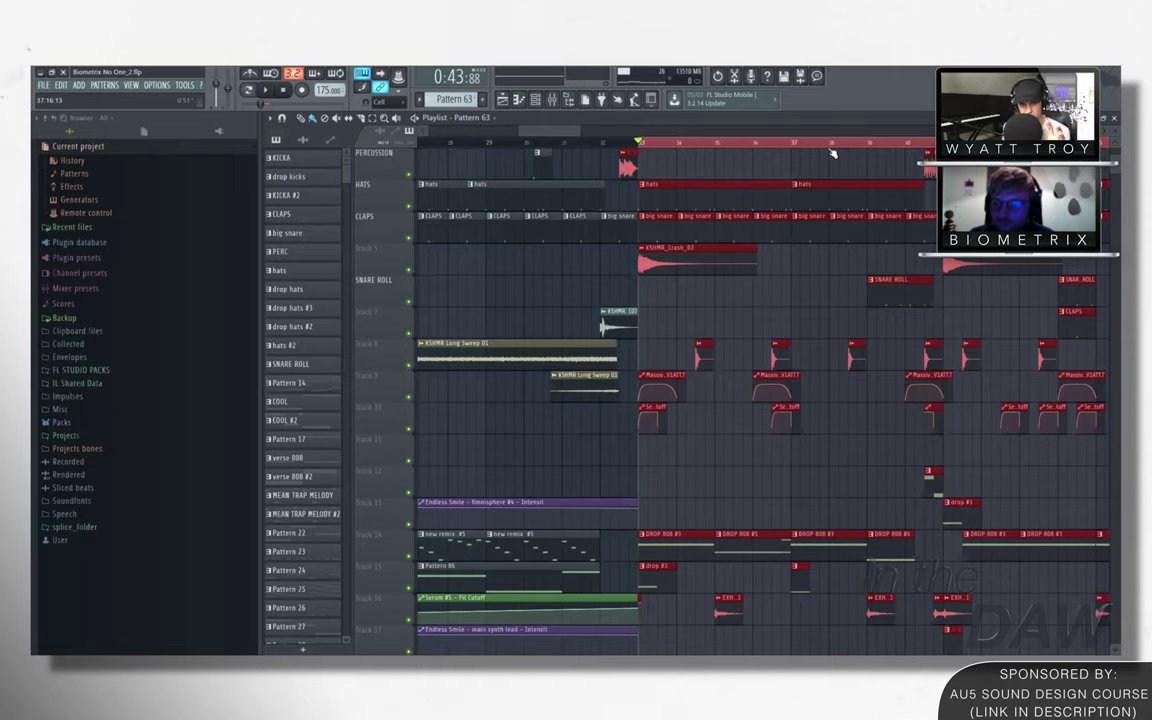
{"action": "scroll", "coordinate": [746, 373], "scroll_direction": "down", "scroll_amount": 2}
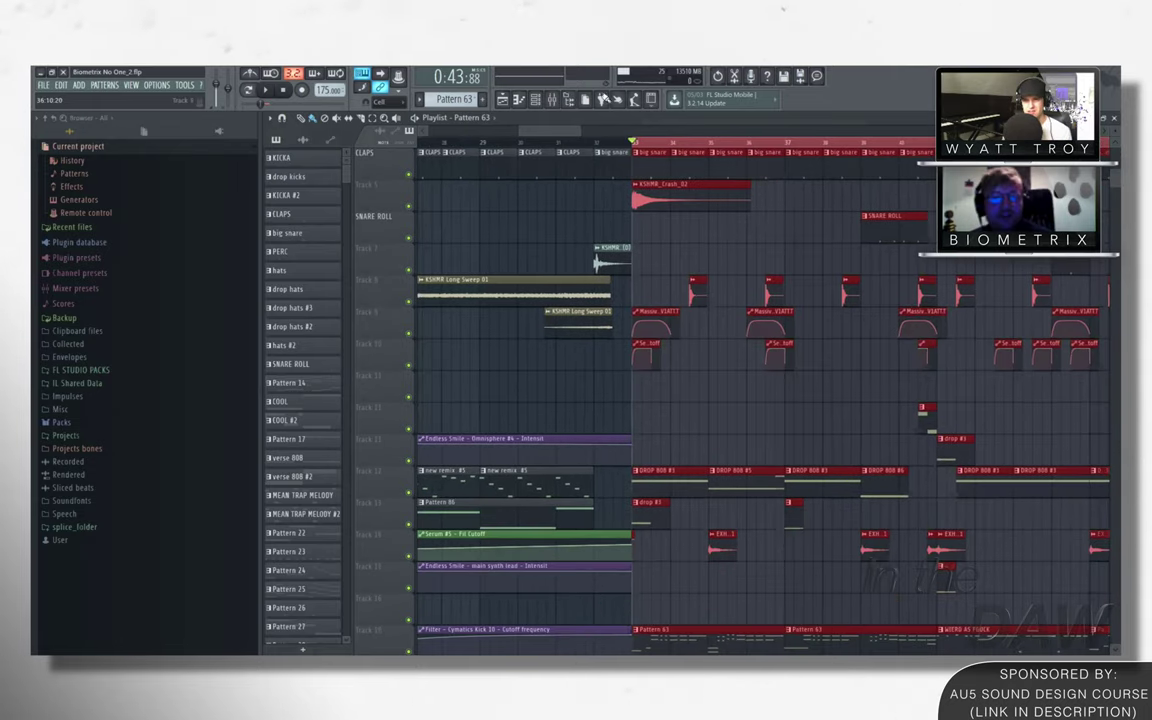
{"action": "left_click", "coordinate": [502, 97]}
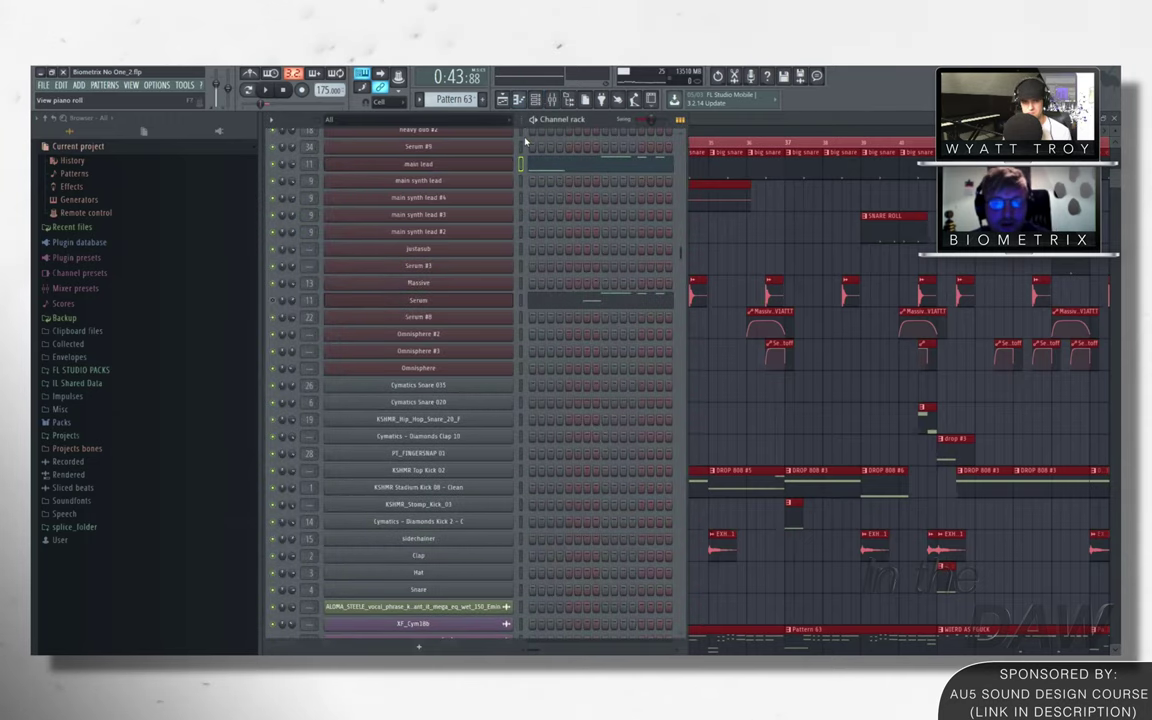
{"action": "key", "text": "F9"}
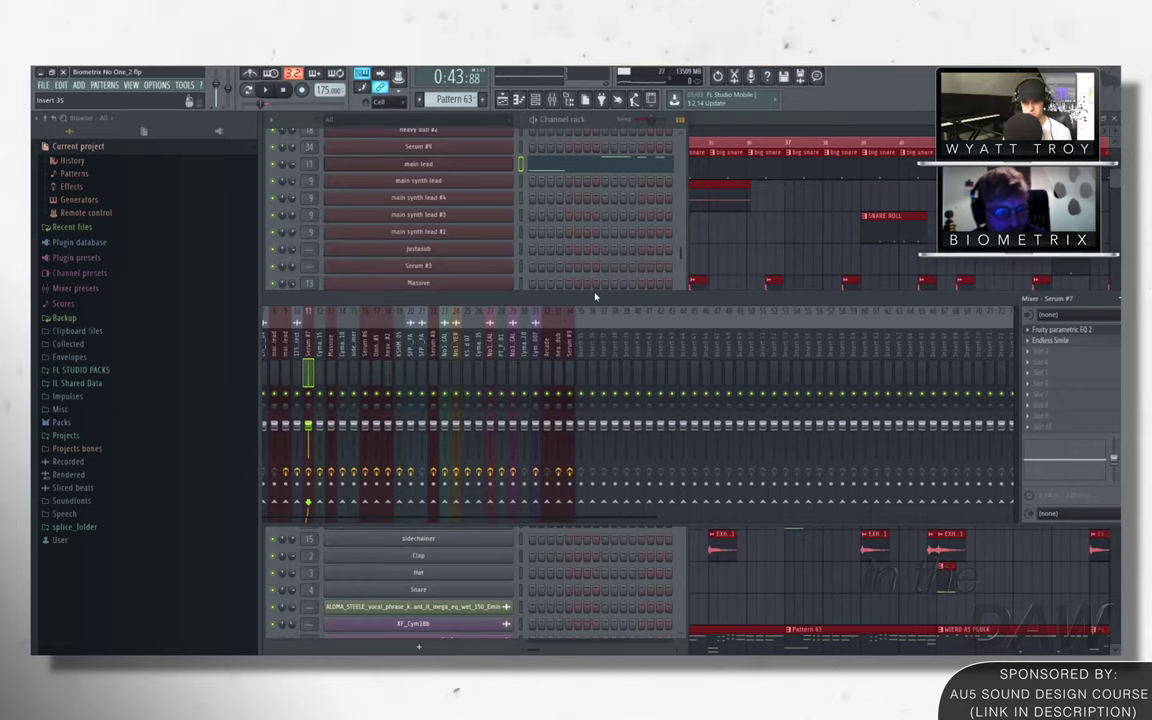
{"action": "left_click_drag", "start_coordinate": [595, 297], "coordinate": [932, 309]}
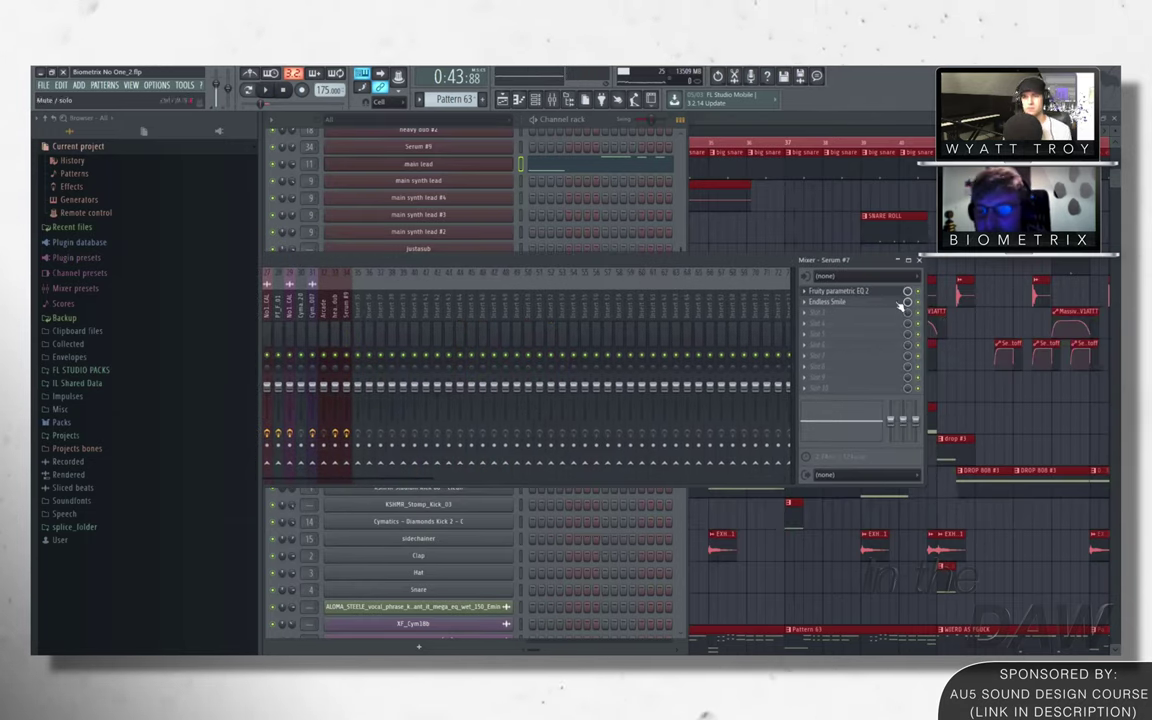
{"action": "left_click", "coordinate": [869, 290]}
{"action": "left_click", "coordinate": [869, 301]}
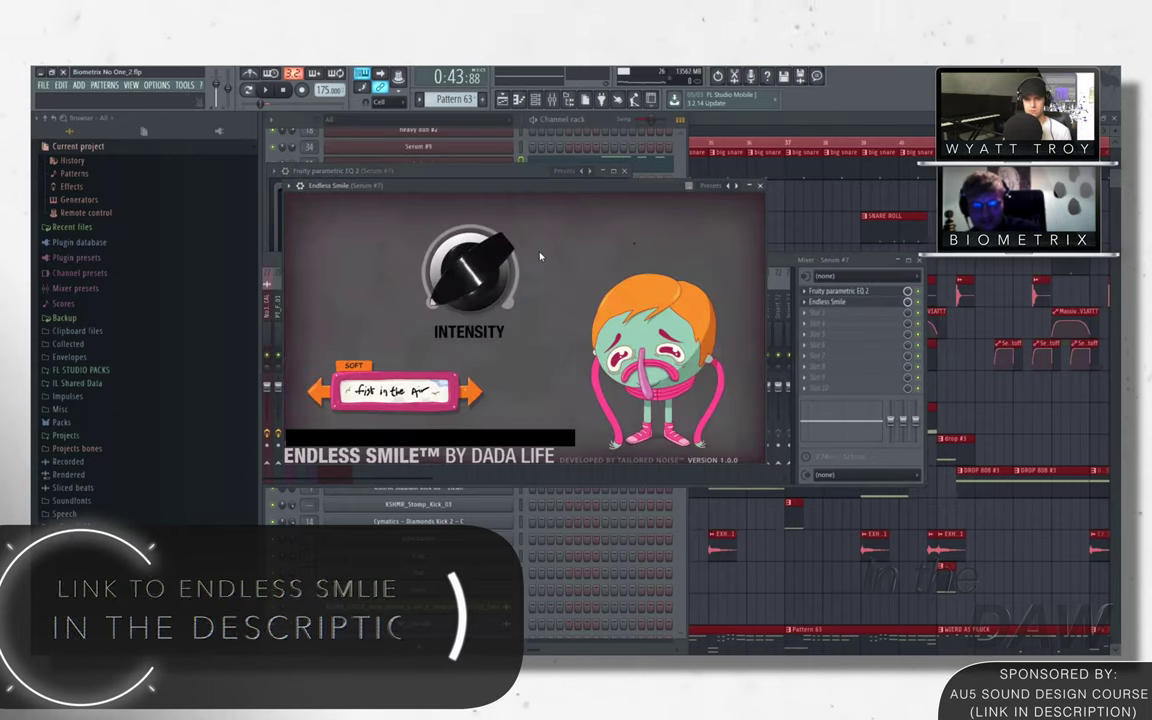
{"action": "mouse_move", "coordinate": [455, 303]}
{"action": "left_click_drag", "start_coordinate": [460, 292], "coordinate": [757, 302]}
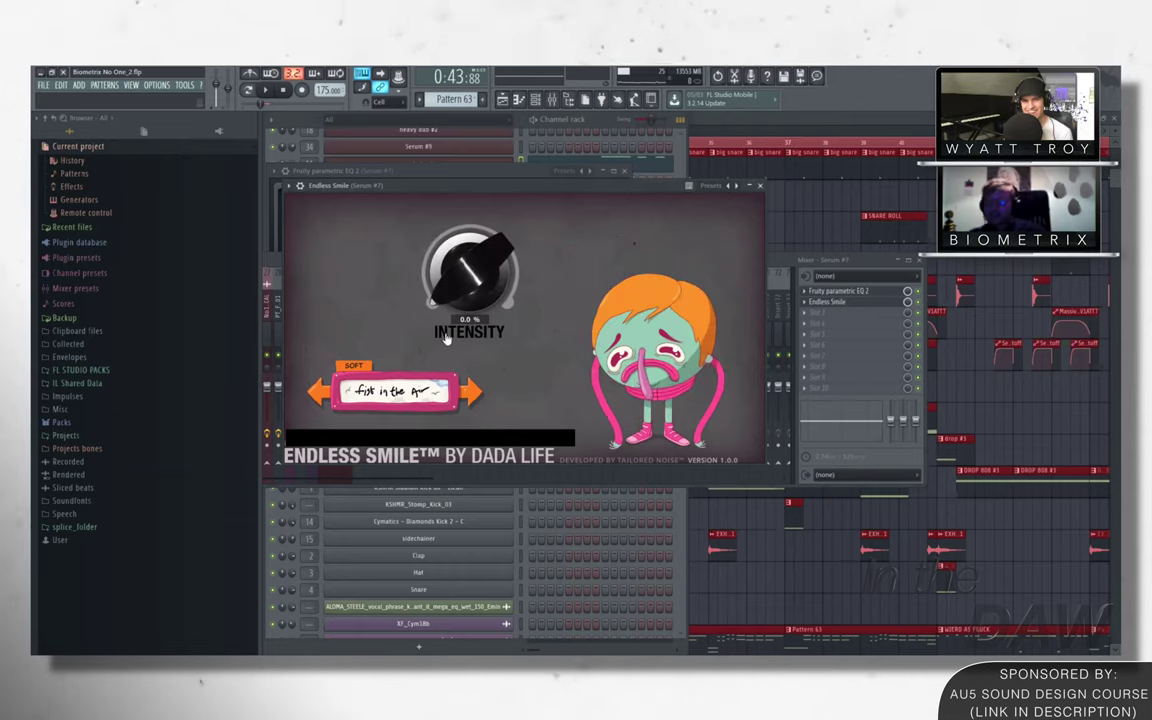
{"action": "mouse_move", "coordinate": [472, 302]}
{"action": "left_mouse_down"}
{"action": "mouse_move", "coordinate": [460, 305]}
{"action": "mouse_move", "coordinate": [494, 300]}
{"action": "left_mouse_up"}
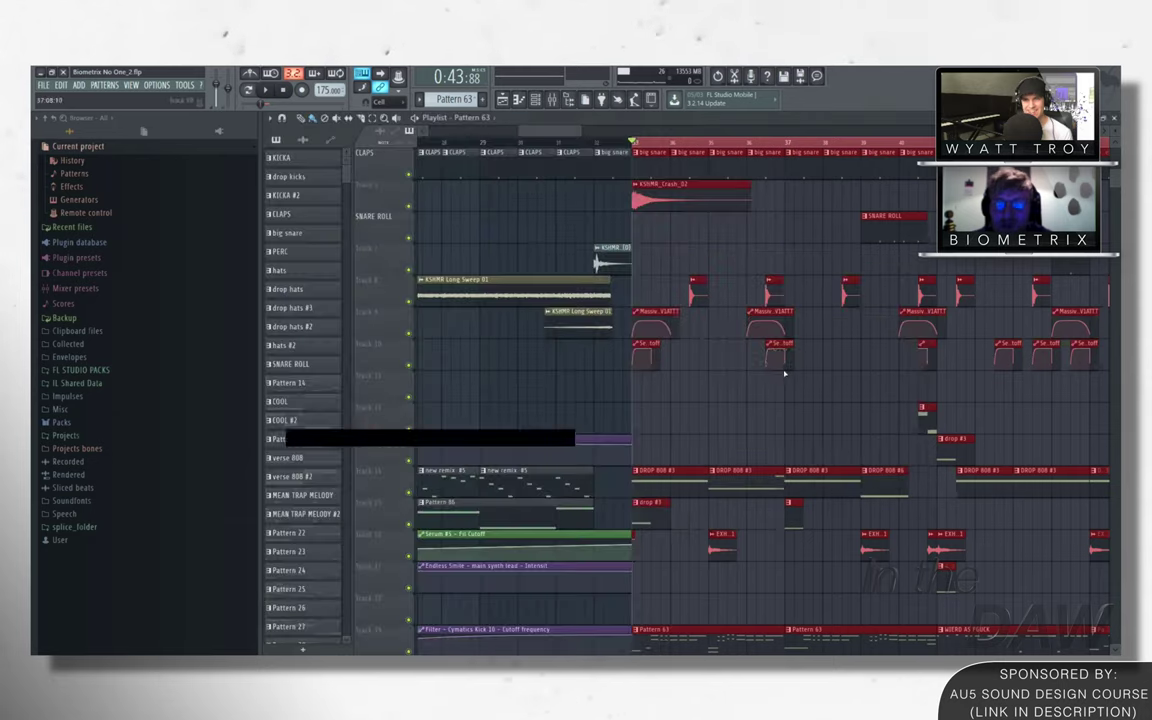
{"action": "key", "text": "F5"}
Start playing the arrangement from near bar 40 and follow it across the Playlist
{"action": "scroll", "coordinate": [617, 329], "scroll_direction": "right", "scroll_amount": 4}
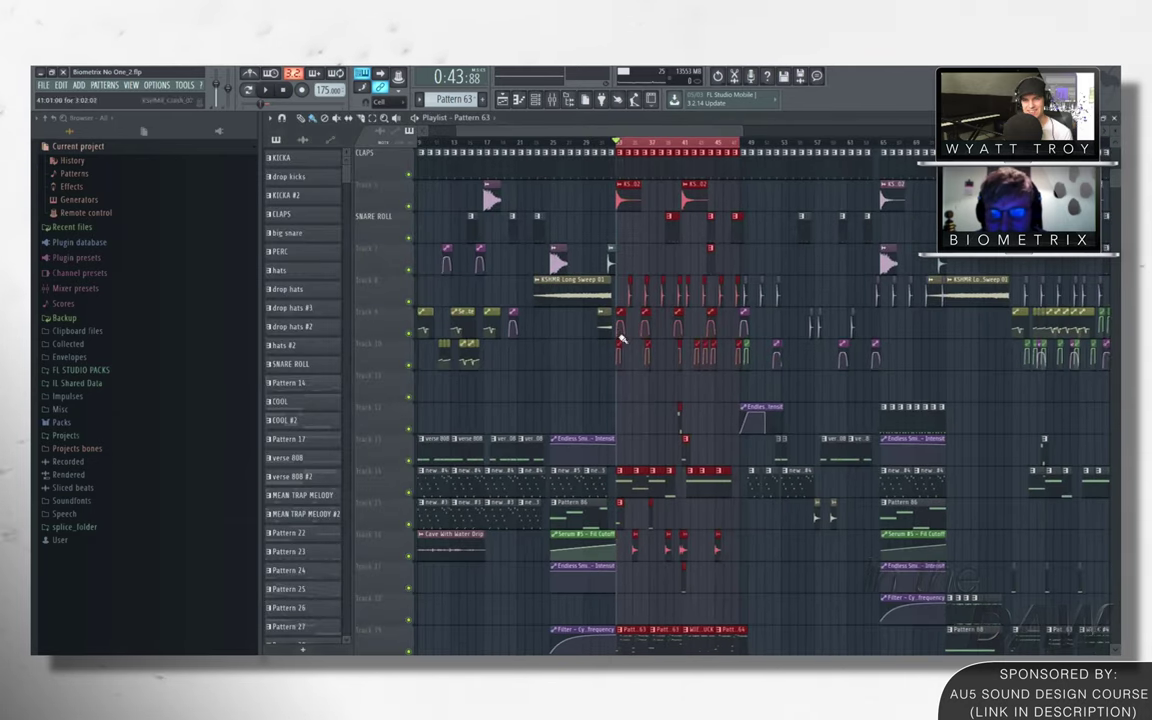
{"action": "scroll", "coordinate": [470, 321], "scroll_direction": "right", "scroll_amount": 3}
{"action": "scroll", "coordinate": [607, 146], "scroll_direction": "up", "scroll_amount": 5}
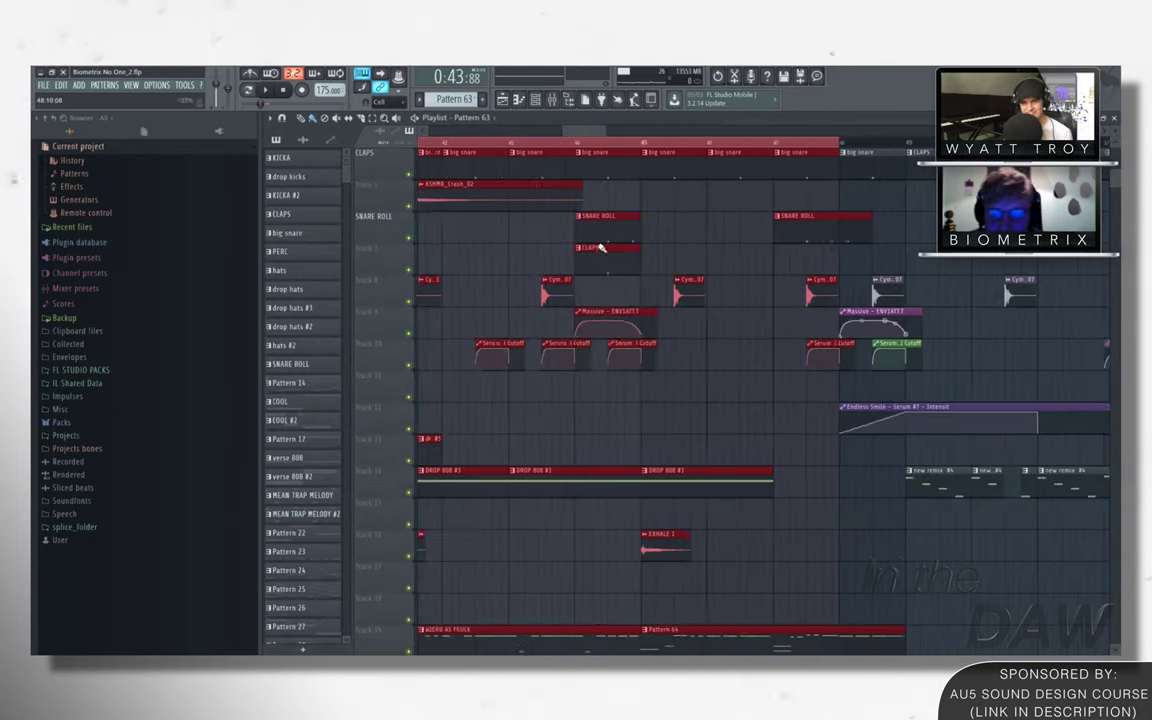
{"action": "left_click", "coordinate": [607, 146]}
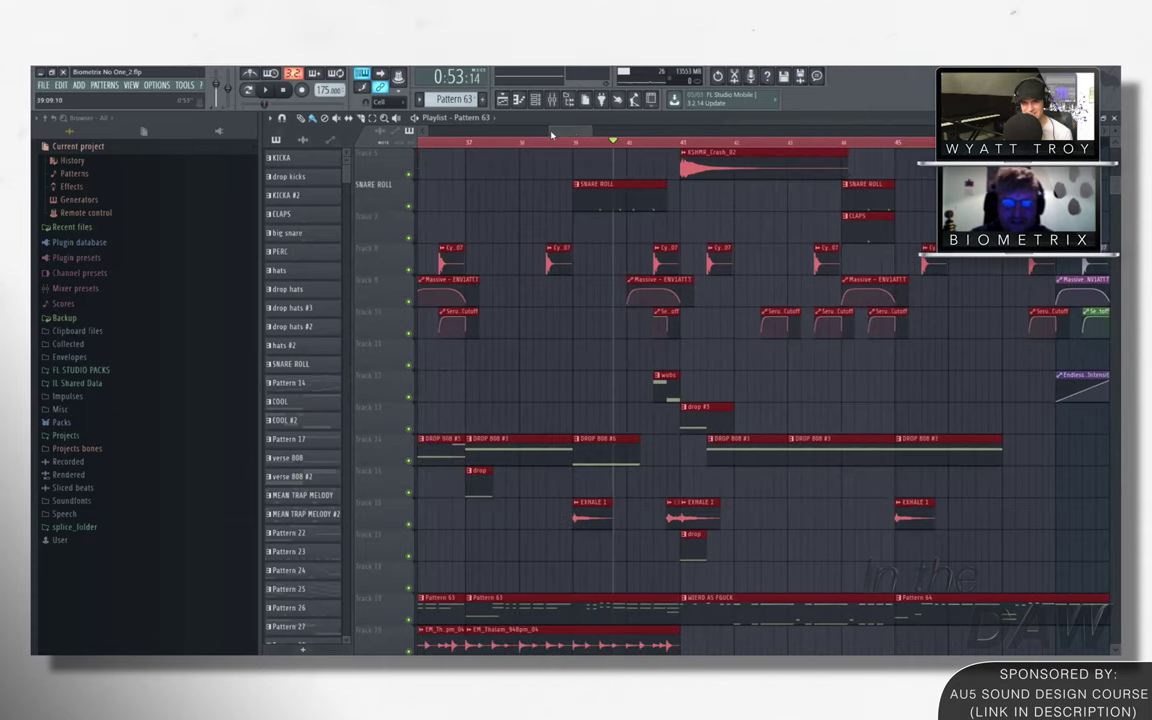
{"action": "key", "text": "space"}
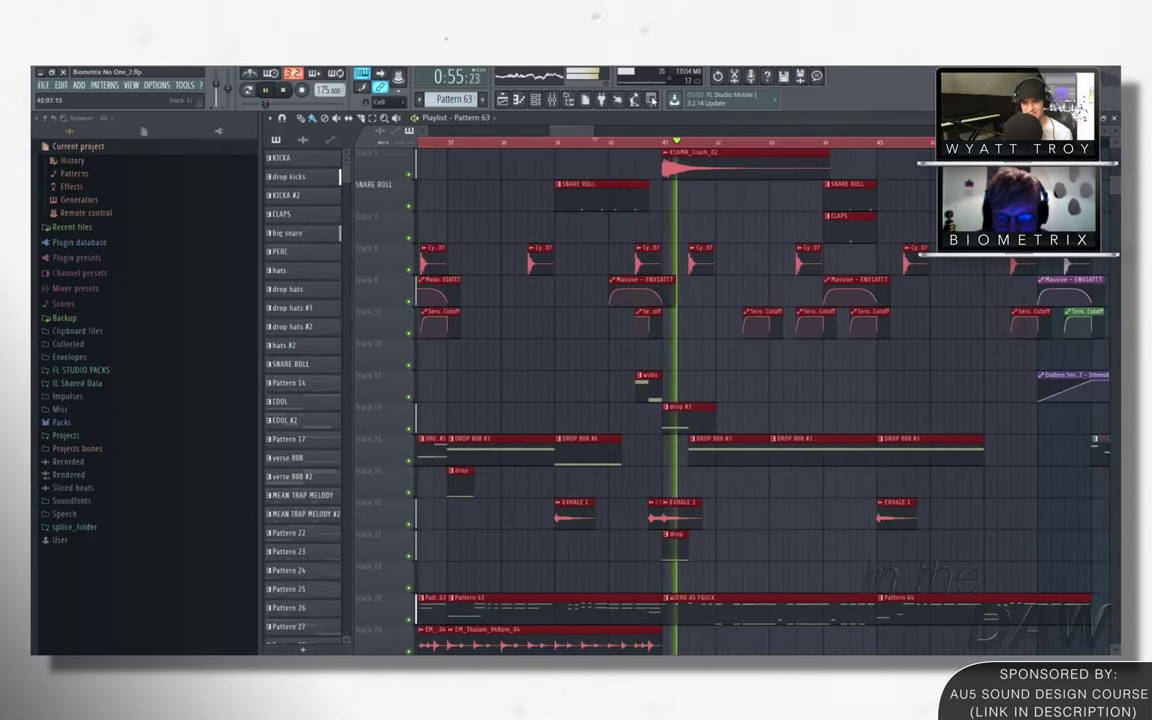
{"action": "scroll", "coordinate": [737, 253], "scroll_direction": "right", "scroll_amount": 3}
{"action": "scroll", "coordinate": [760, 260], "scroll_direction": "right", "scroll_amount": 1}
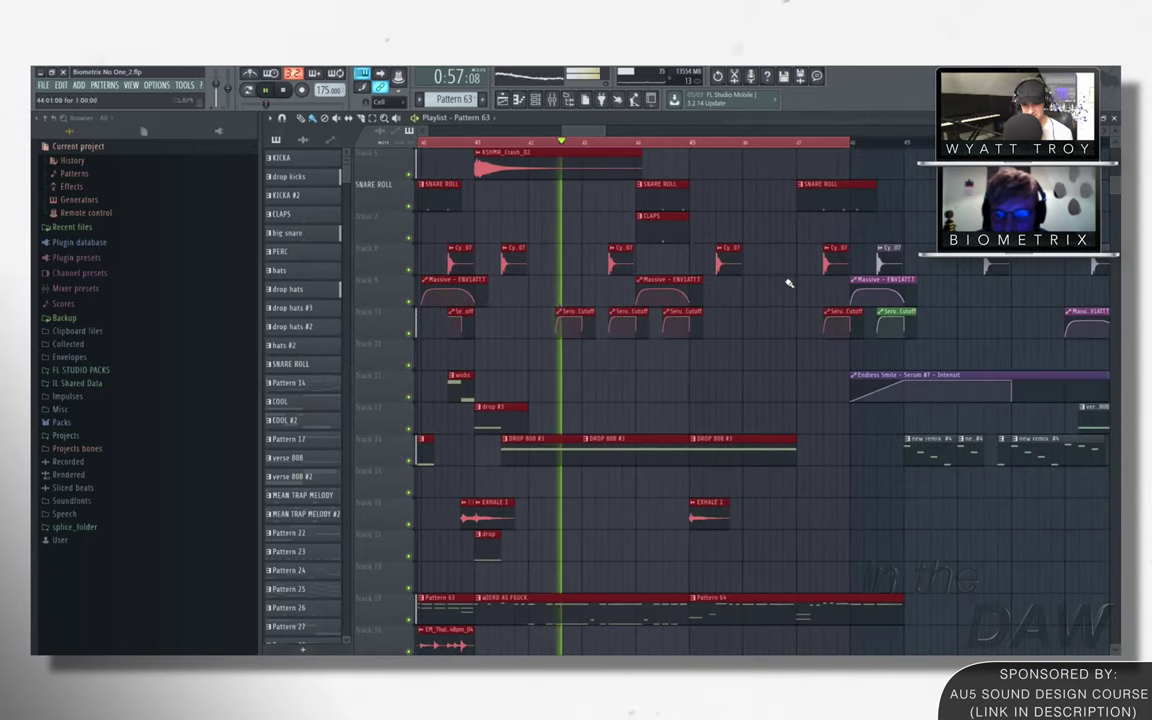
{"action": "scroll", "coordinate": [810, 352], "scroll_direction": "down", "scroll_amount": 3}
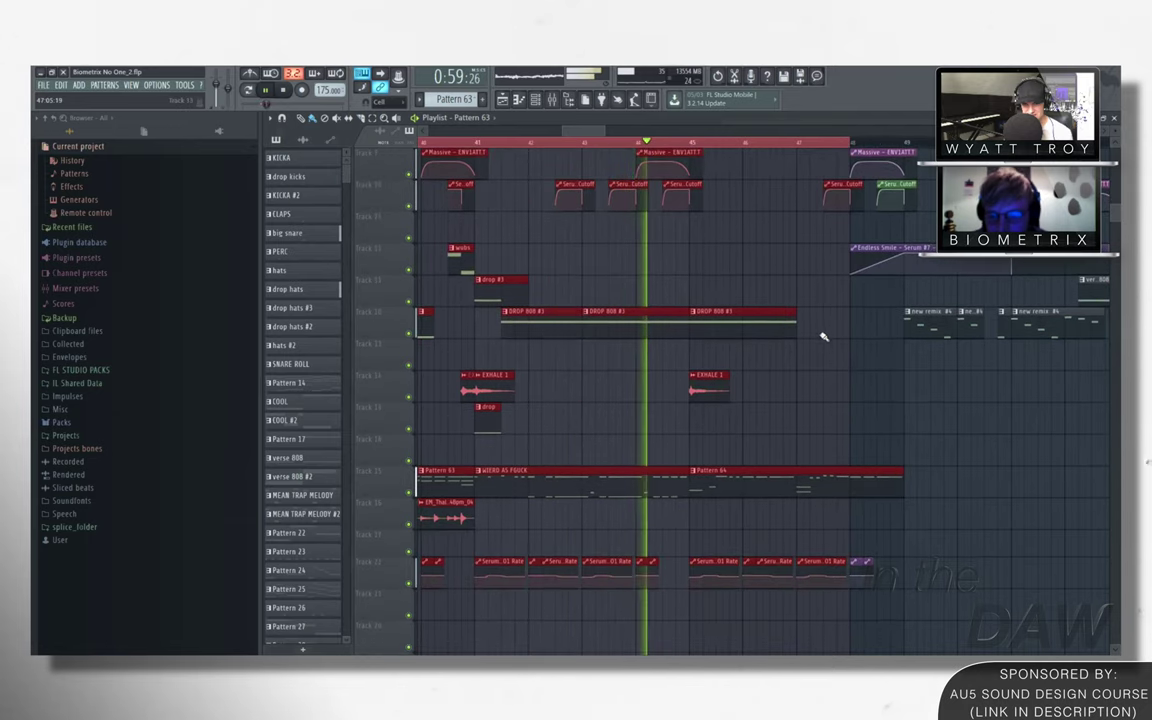
{"action": "scroll", "coordinate": [822, 334], "scroll_direction": "up", "scroll_amount": 3}
{"action": "scroll", "coordinate": [601, 135], "scroll_direction": "down", "scroll_amount": 4}
{"action": "scroll", "coordinate": [601, 135], "scroll_direction": "right", "scroll_amount": 3}
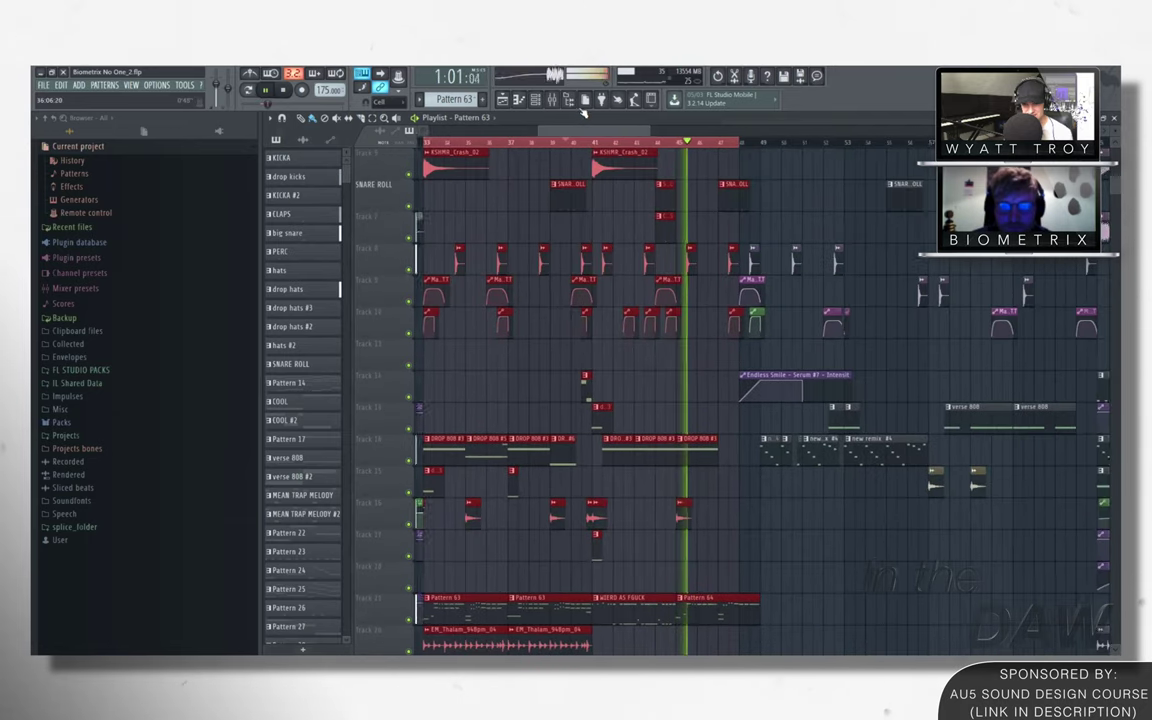
Briefly open and close the mixer while browsing the playing arrangement
{"action": "left_click", "coordinate": [551, 99]}
{"action": "left_click", "coordinate": [551, 99]}
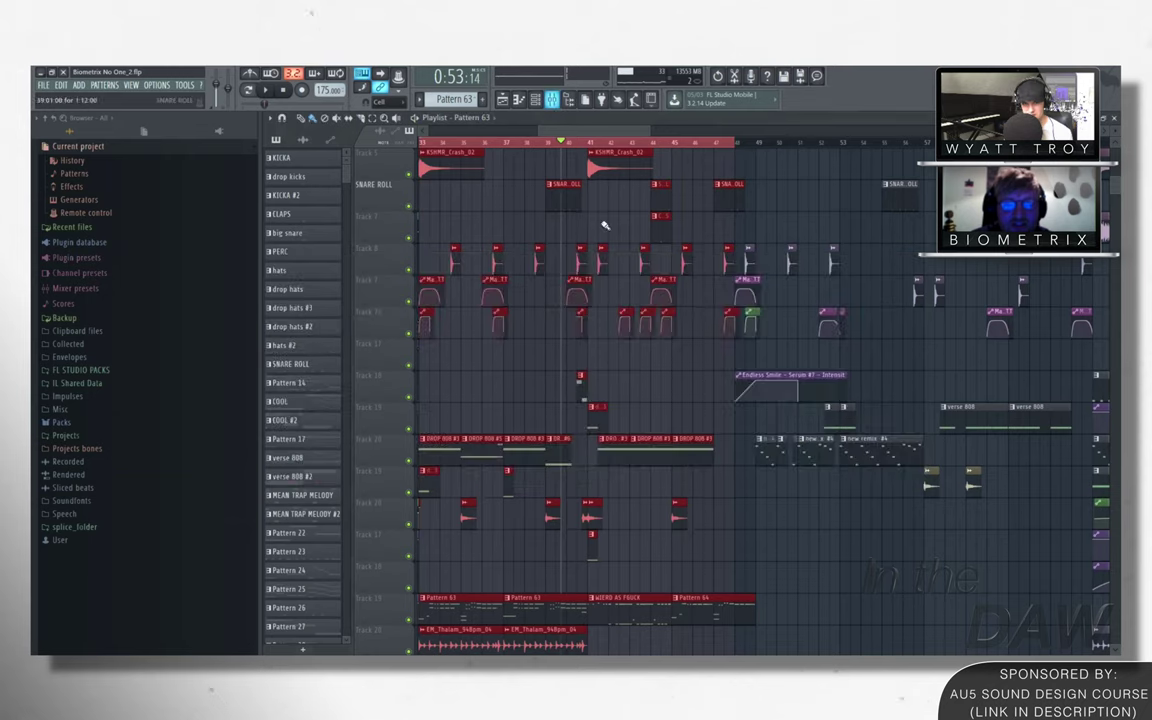
{"action": "scroll", "coordinate": [601, 135], "scroll_direction": "up", "scroll_amount": 5}
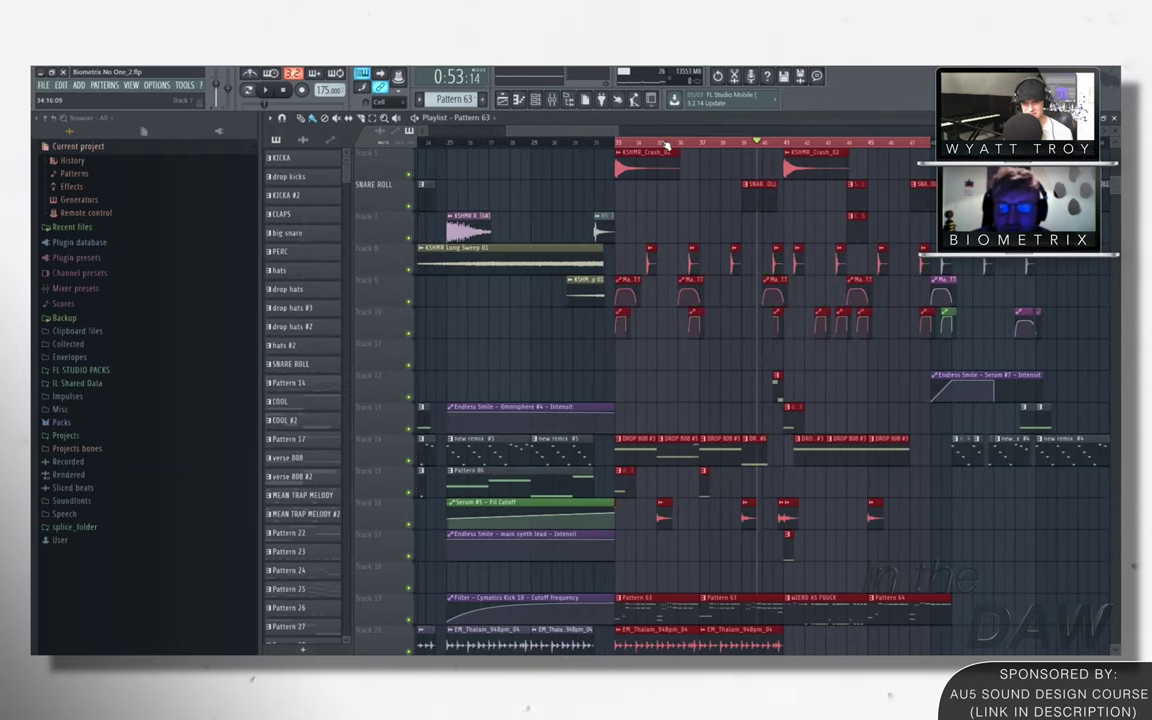
{"action": "scroll", "coordinate": [613, 132], "scroll_direction": "down", "scroll_amount": 3}
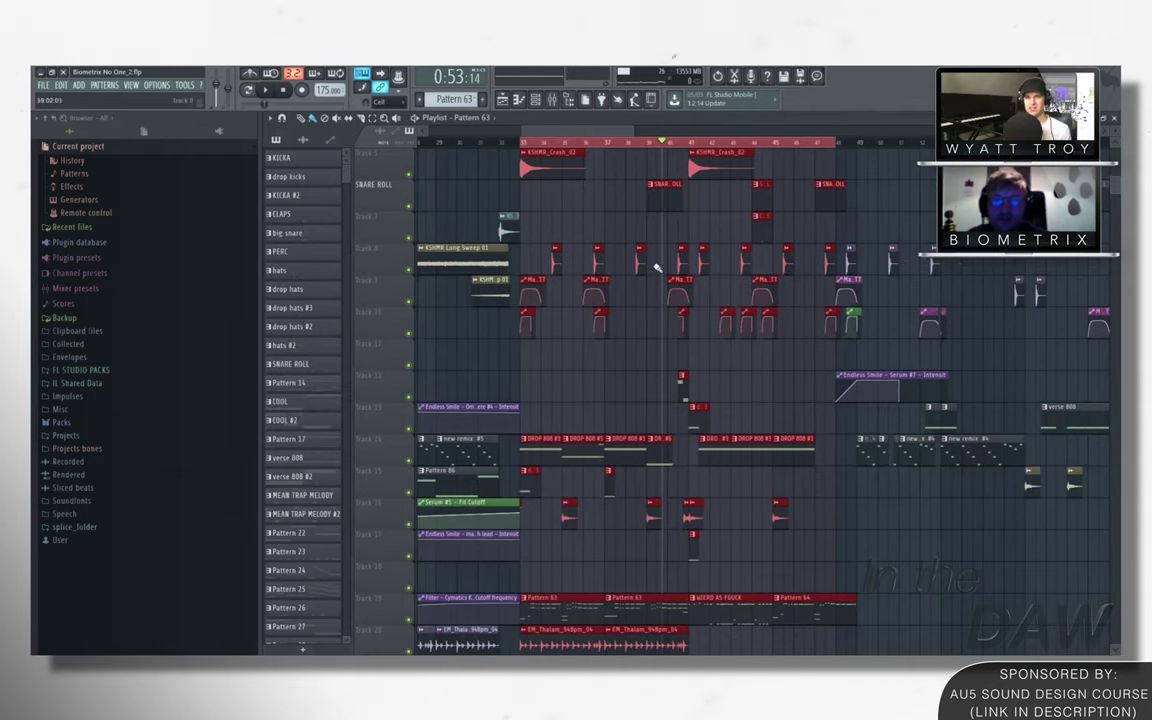
{"action": "scroll", "coordinate": [700, 305], "scroll_direction": "up", "scroll_amount": 2}
{"action": "scroll", "coordinate": [620, 290], "scroll_direction": "up", "scroll_amount": 4}
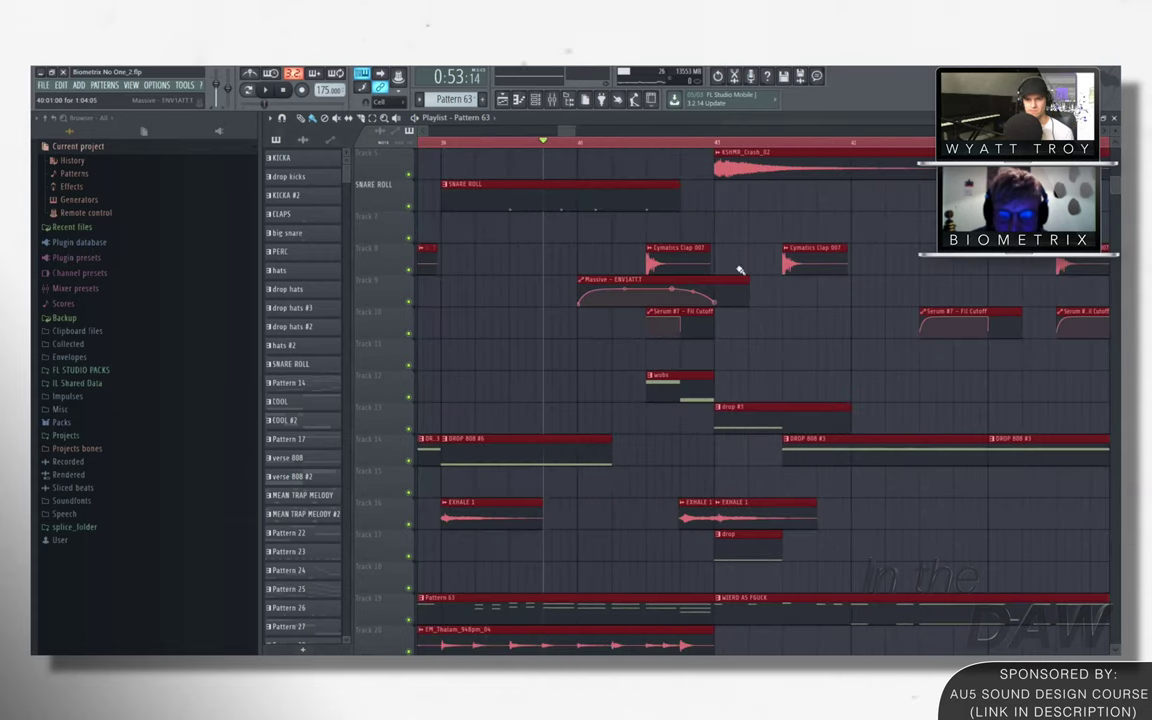
{"action": "scroll", "coordinate": [614, 277], "scroll_direction": "down", "scroll_amount": 3}
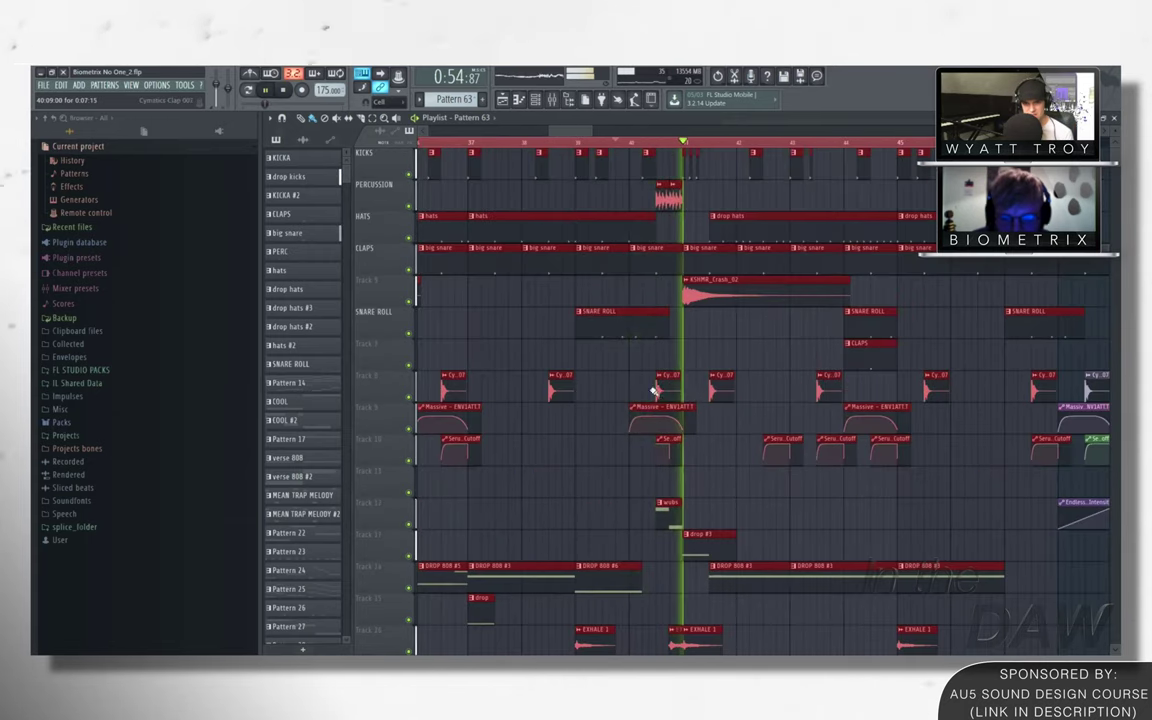
{"action": "scroll", "coordinate": [621, 379], "scroll_direction": "down", "scroll_amount": 3}
{"action": "scroll", "coordinate": [553, 231], "scroll_direction": "up", "scroll_amount": 3}
{"action": "scroll", "coordinate": [500, 255], "scroll_direction": "down", "scroll_amount": 3}
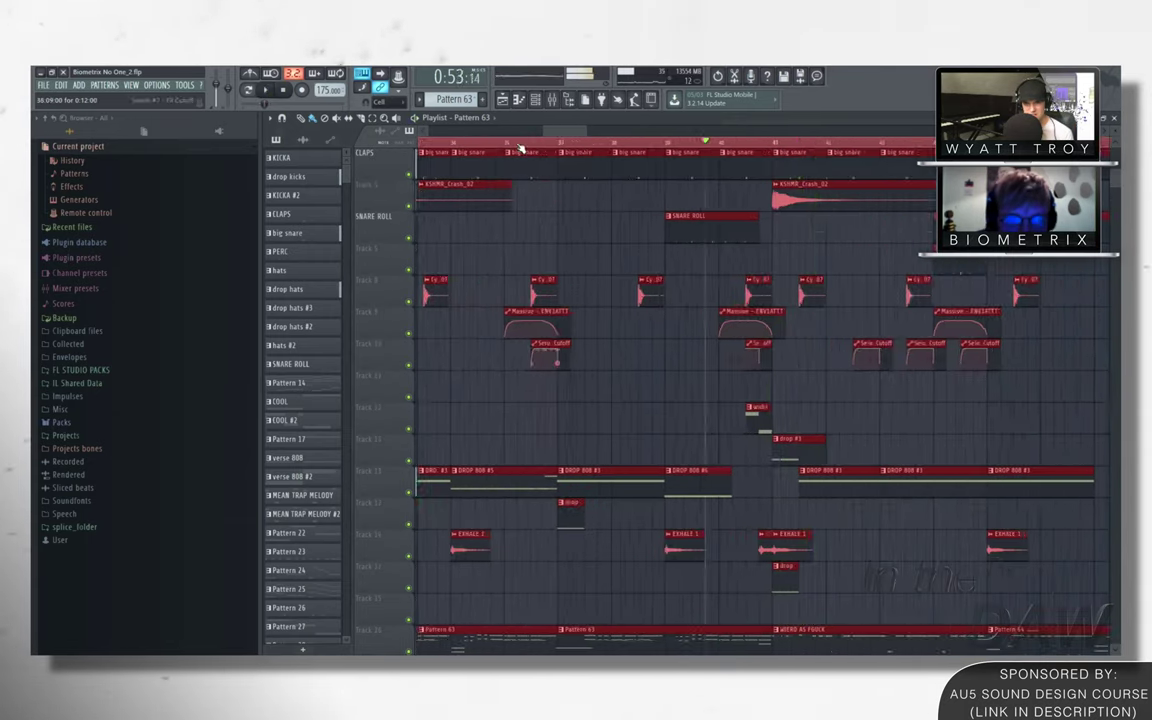
Unmute track 9's Massive ENV1ATT clips, stop, restore all tracks, and return to bar 33
{"action": "left_click", "coordinate": [408, 270]}
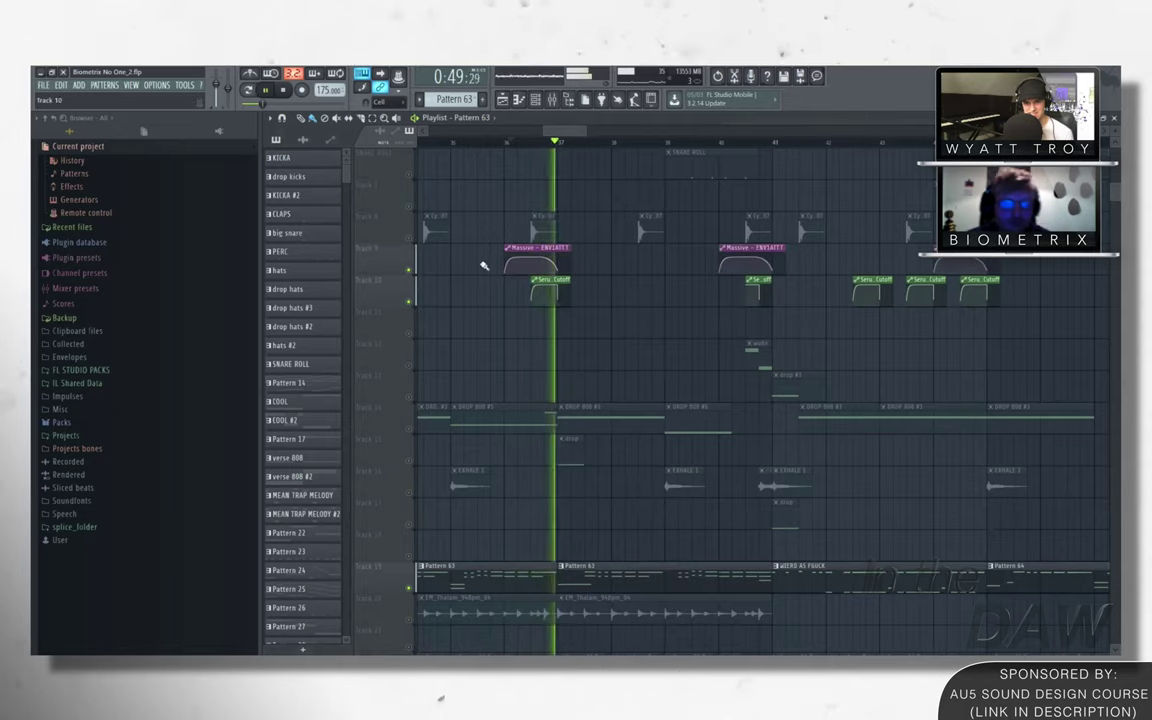
{"action": "key", "text": "space"}
{"action": "right_click", "coordinate": [410, 302]}
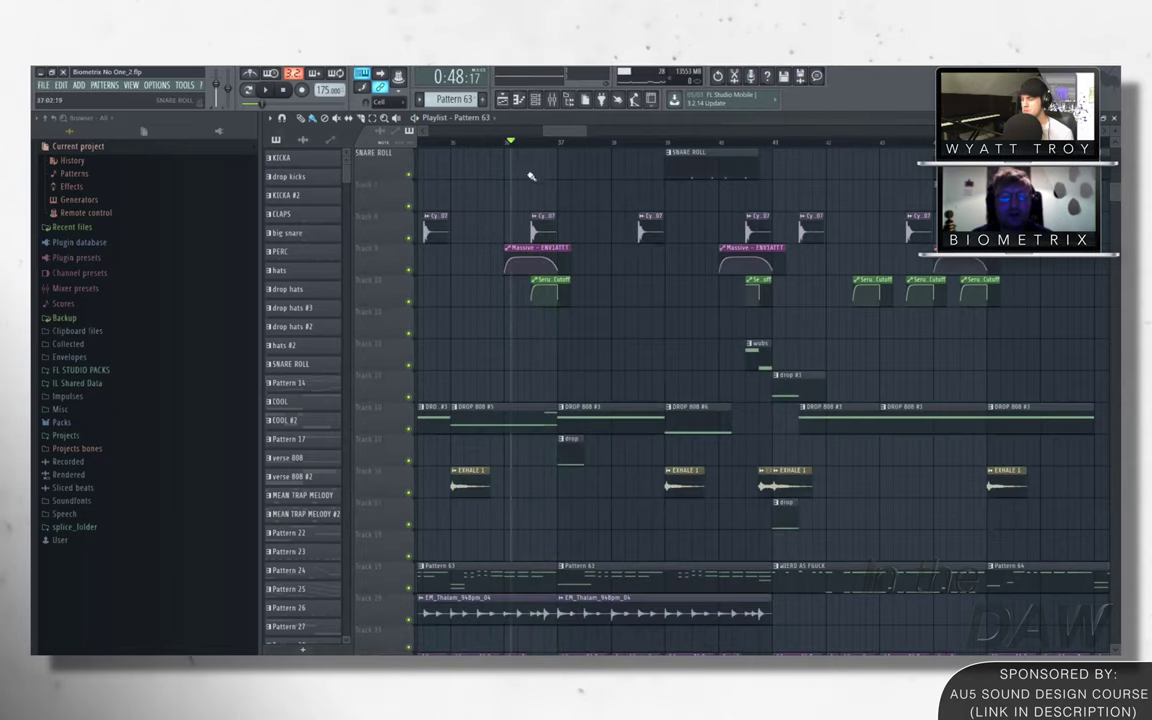
{"action": "scroll", "coordinate": [567, 150], "scroll_direction": "down", "scroll_amount": 2}
{"action": "scroll", "coordinate": [525, 133], "scroll_direction": "up", "scroll_amount": 4}
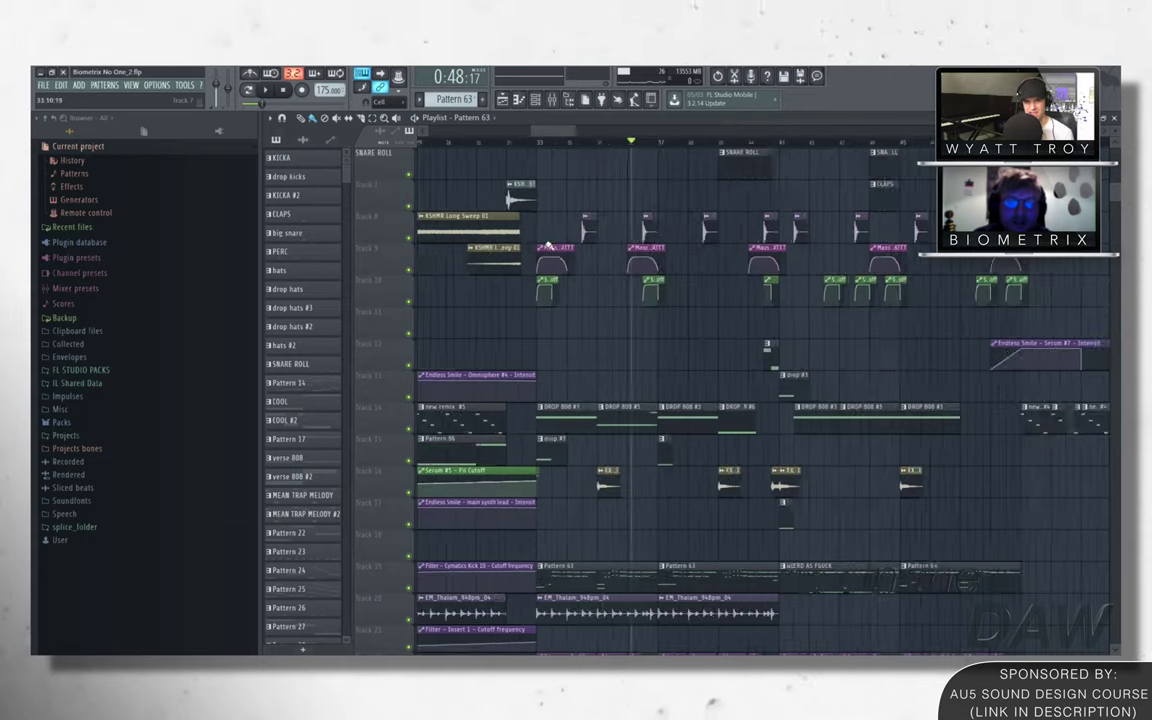
{"action": "left_click", "coordinate": [526, 133]}
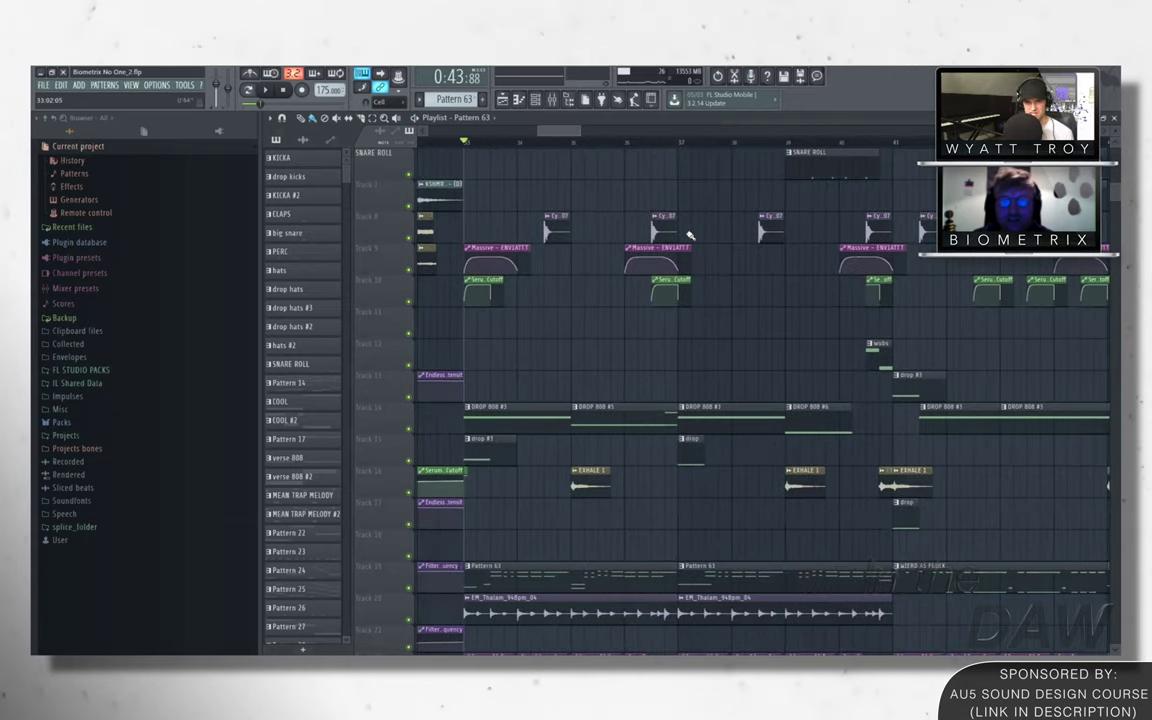
{"action": "scroll", "coordinate": [851, 140], "scroll_direction": "down", "scroll_amount": 3}
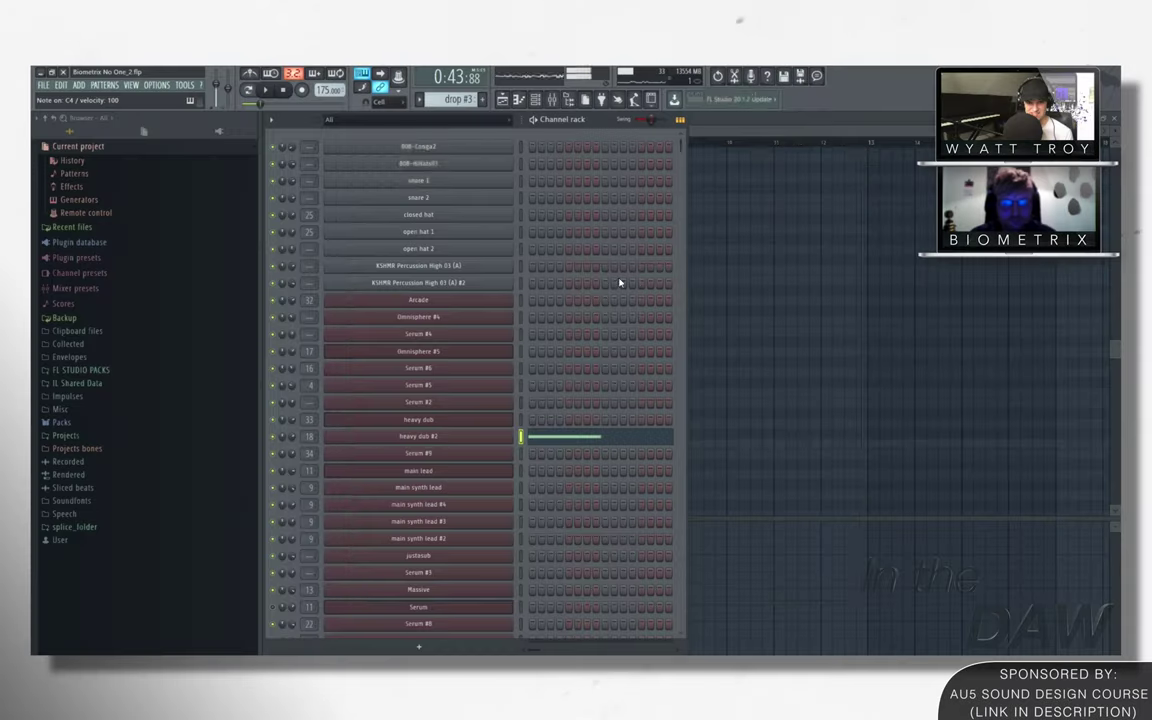
Open heavy dub #2's Serum on its FX page, glancing at the channel rack and mixer
{"action": "left_click", "coordinate": [418, 436]}
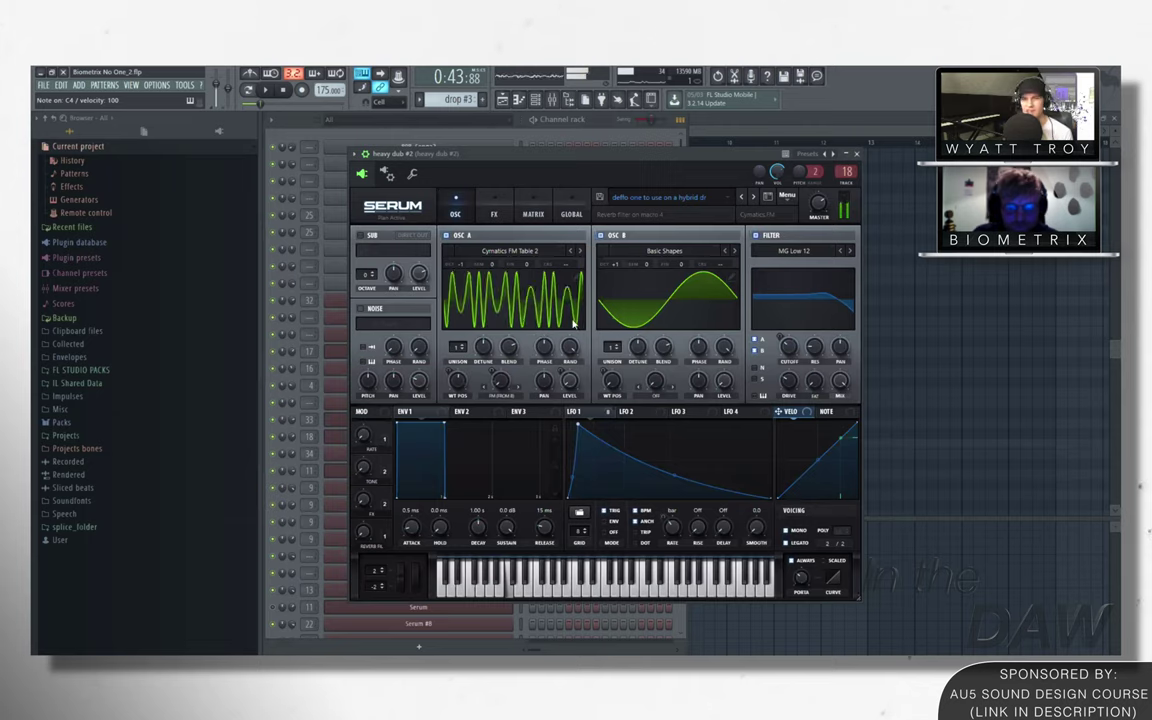
{"action": "left_click", "coordinate": [492, 213]}
{"action": "key", "text": "F6"}
{"action": "key", "text": "F6"}
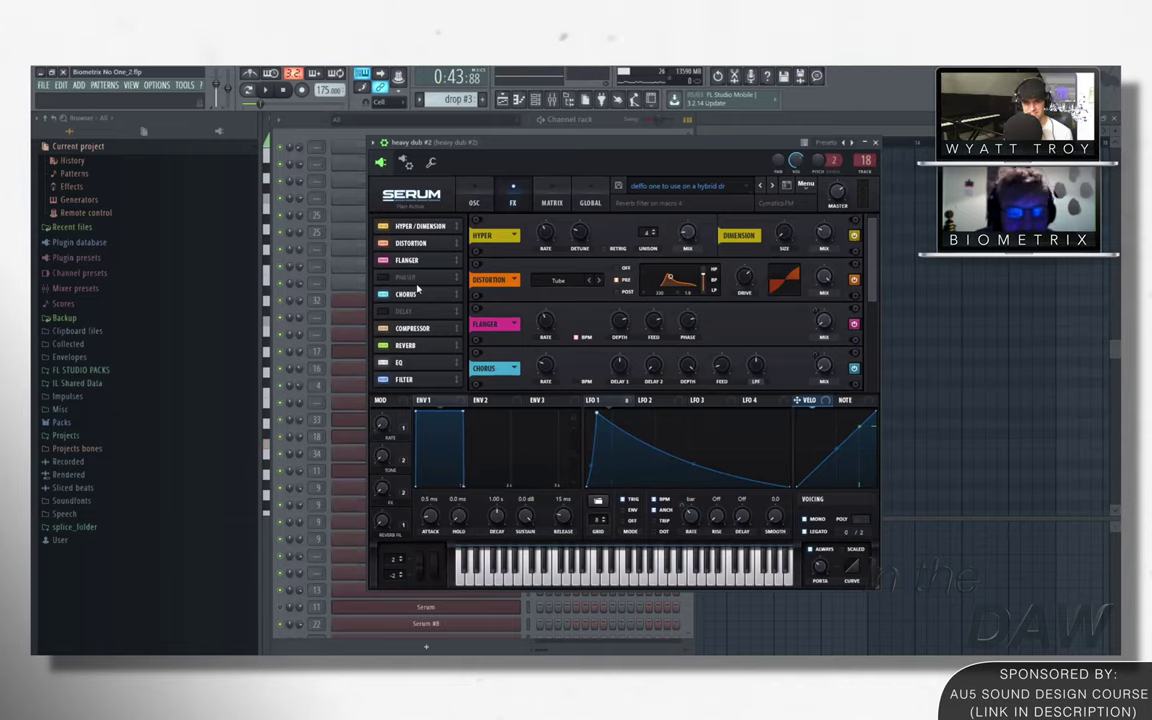
{"action": "left_click", "coordinate": [552, 100]}
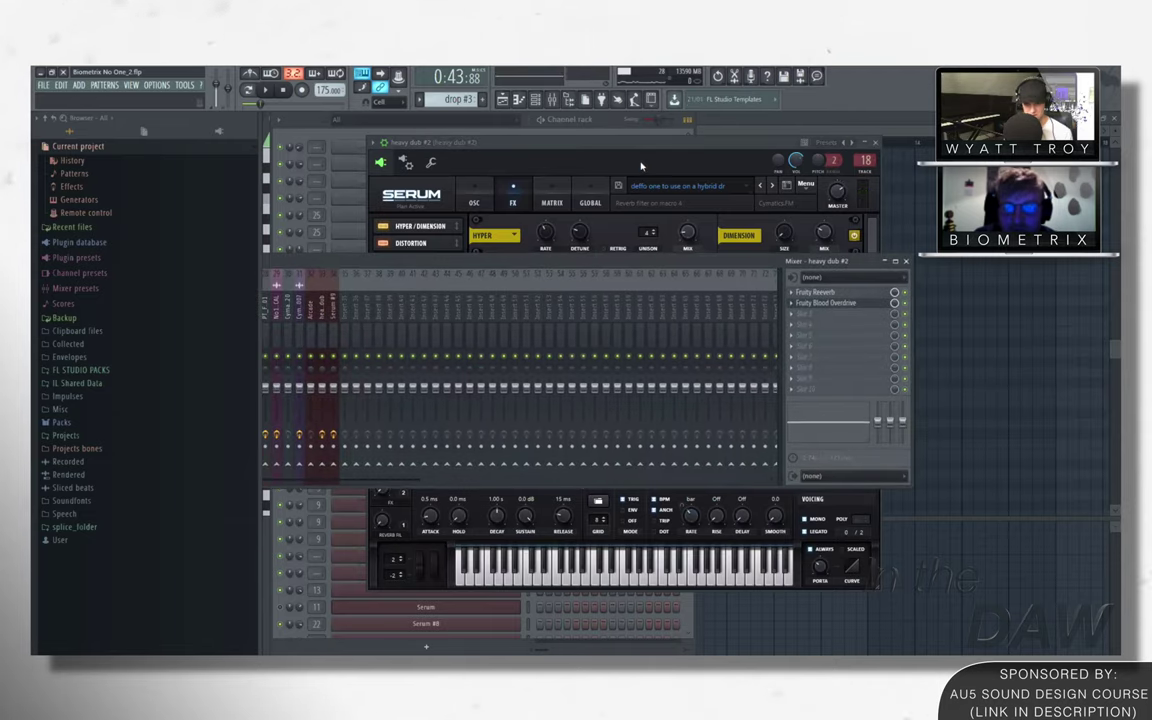
{"action": "left_click", "coordinate": [707, 227]}
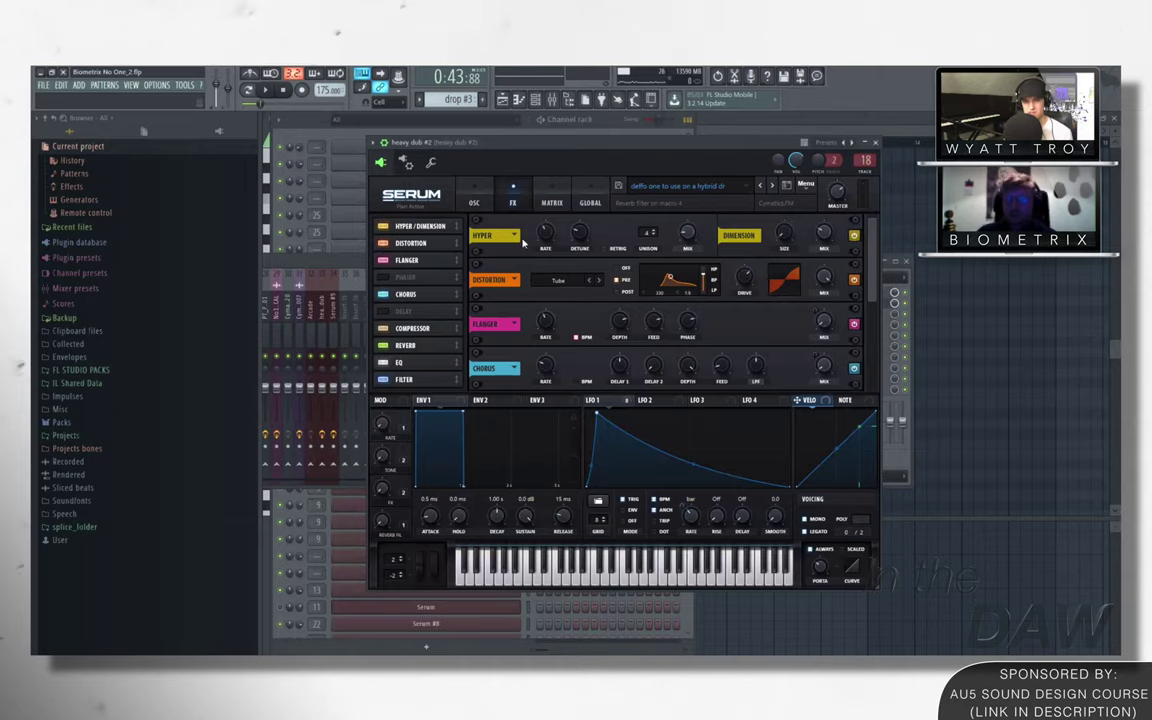
Turn Serum's Distortion effect off, then back on
{"action": "left_click", "coordinate": [382, 243]}
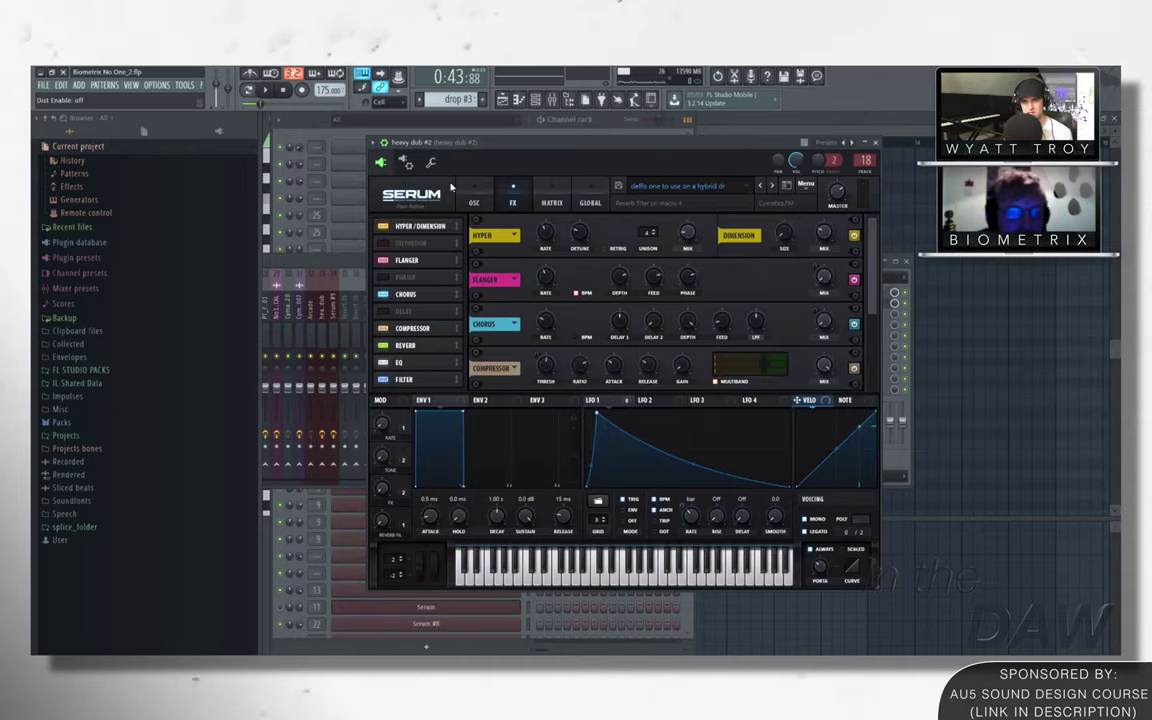
{"action": "left_click", "coordinate": [334, 141]}
{"action": "left_click", "coordinate": [386, 246]}
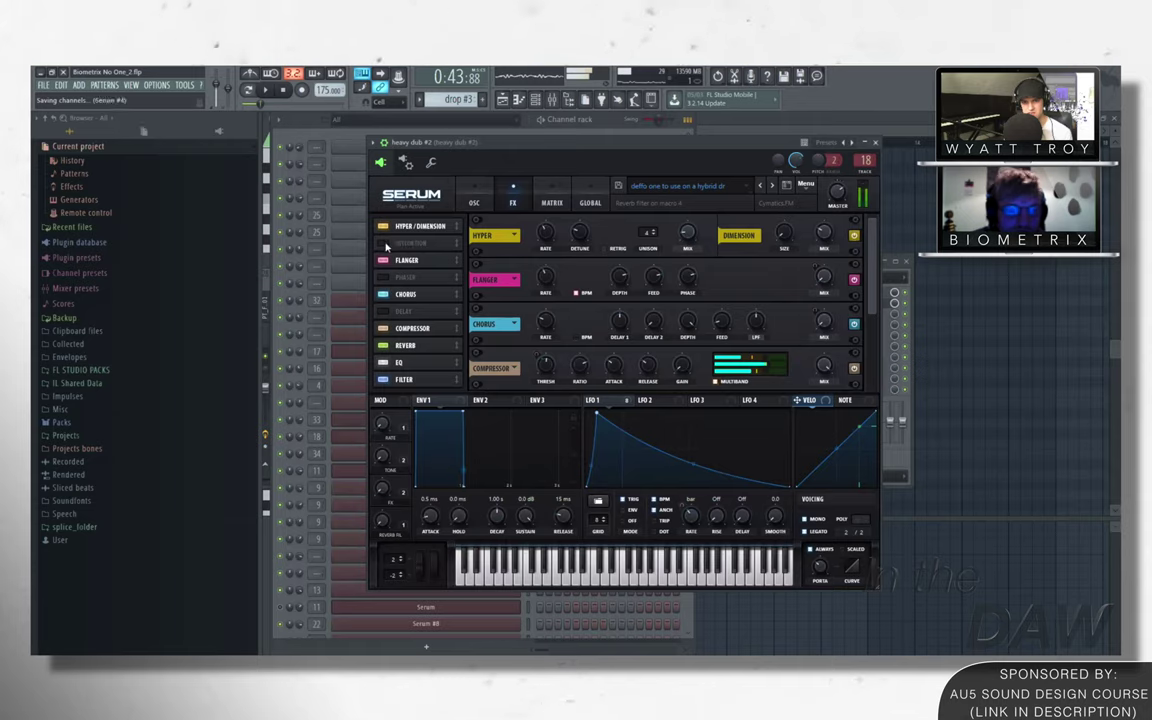
{"action": "left_click", "coordinate": [346, 199]}
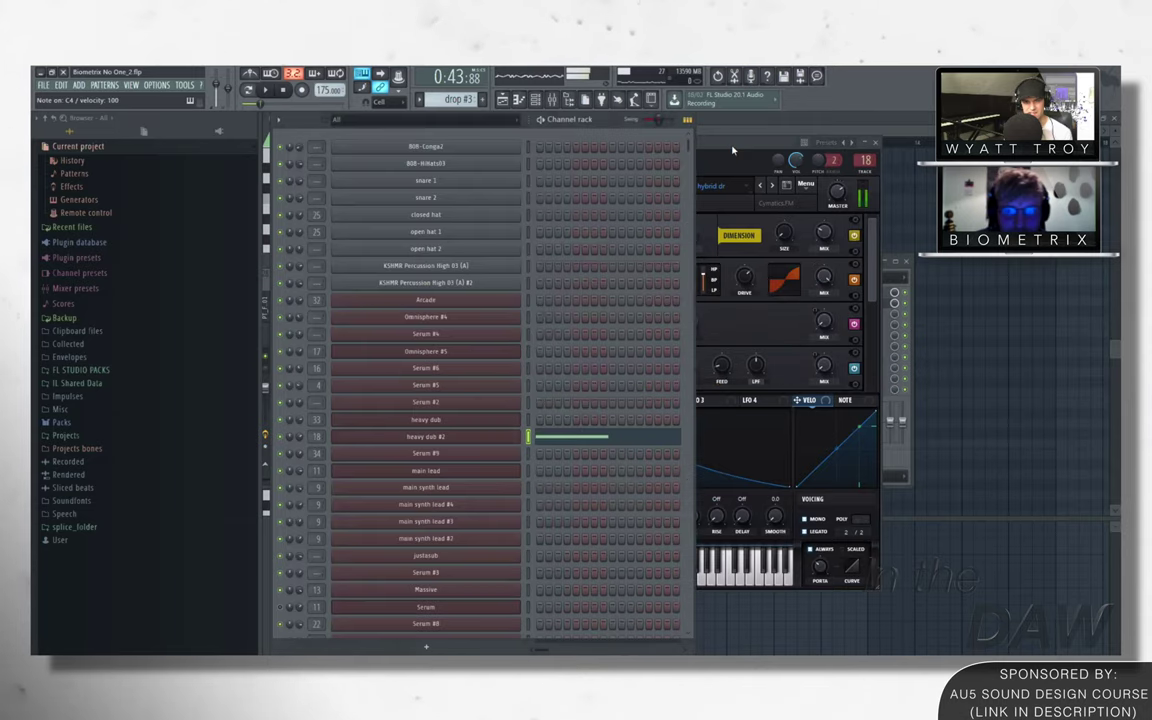
{"action": "left_click", "coordinate": [453, 347]}
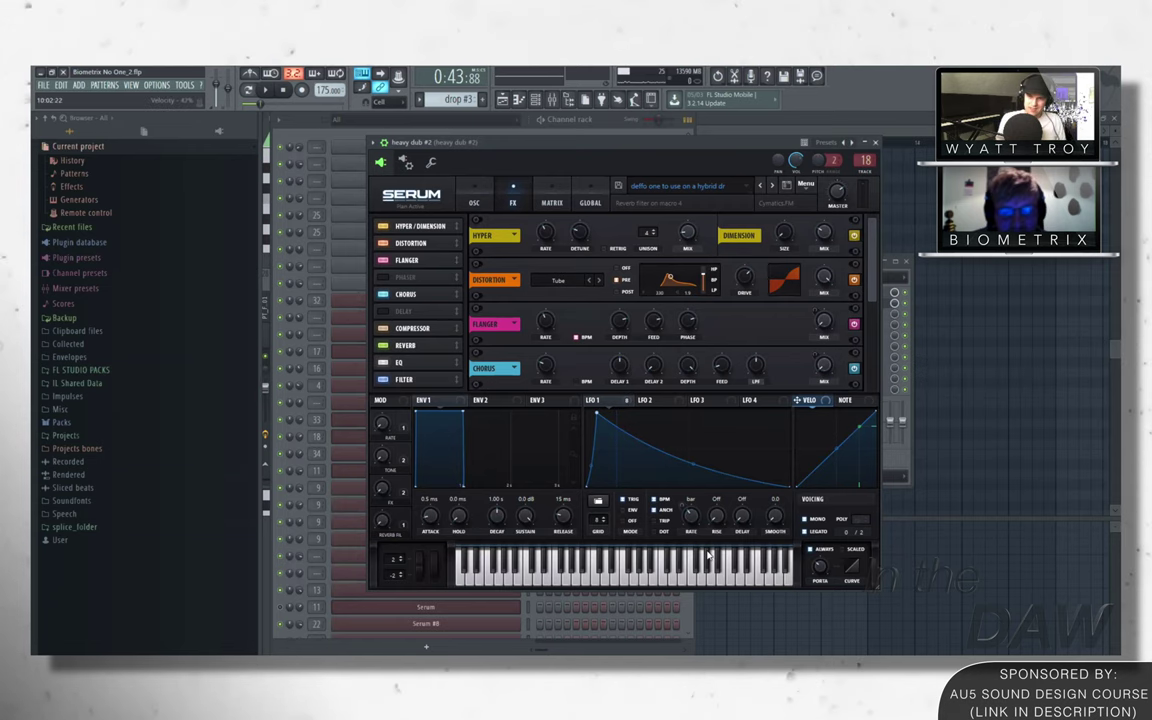
Set Serum's LFO 1 rate knob to 1/2
{"action": "left_click_drag", "start_coordinate": [691, 516], "coordinate": [702, 512]}
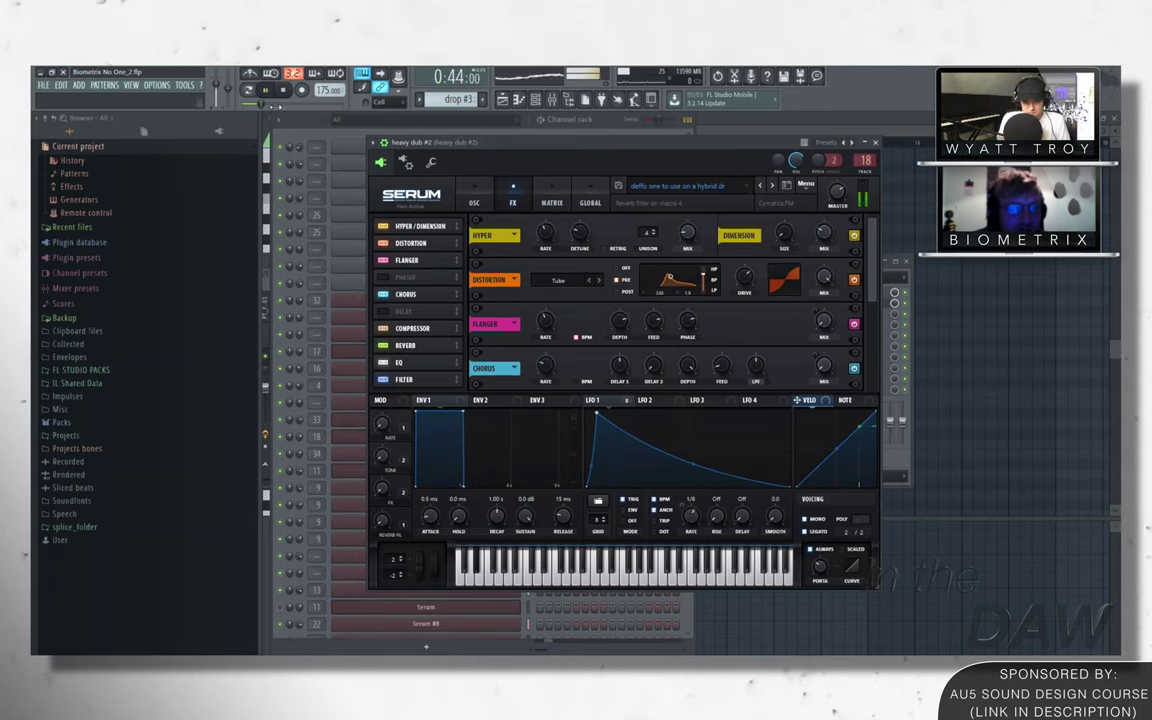
{"action": "left_click", "coordinate": [307, 121]}
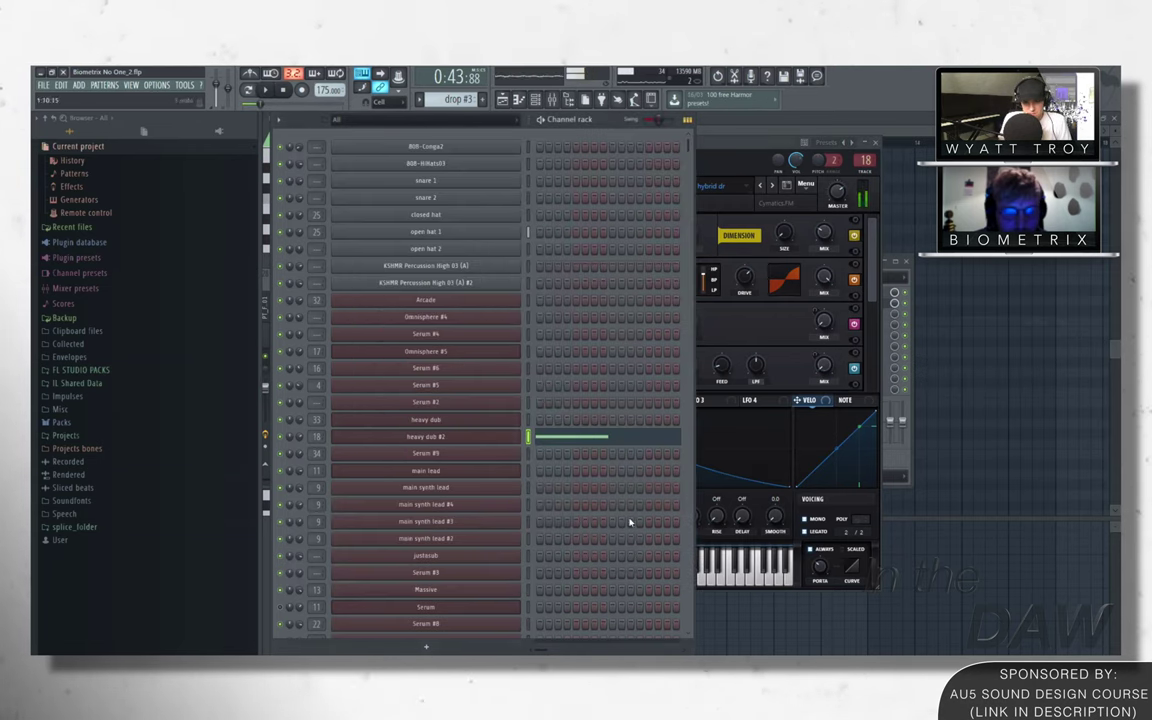
{"action": "left_click", "coordinate": [425, 436]}
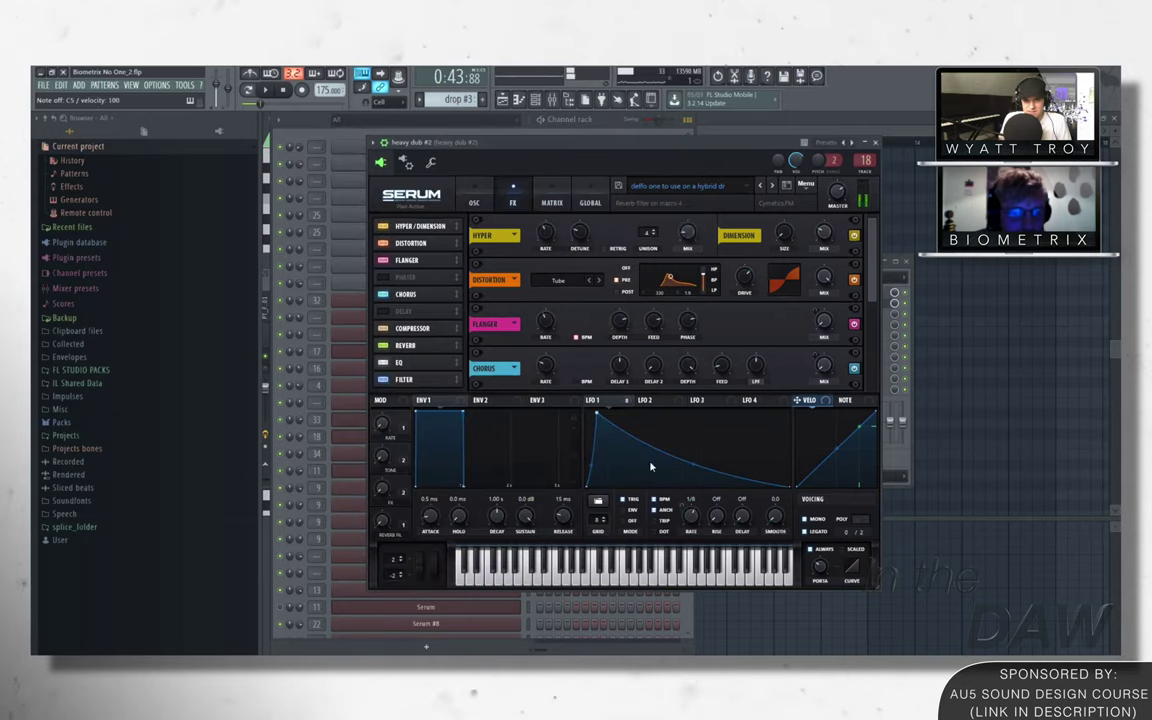
{"action": "left_click_drag", "start_coordinate": [690, 515], "coordinate": [690, 530]}
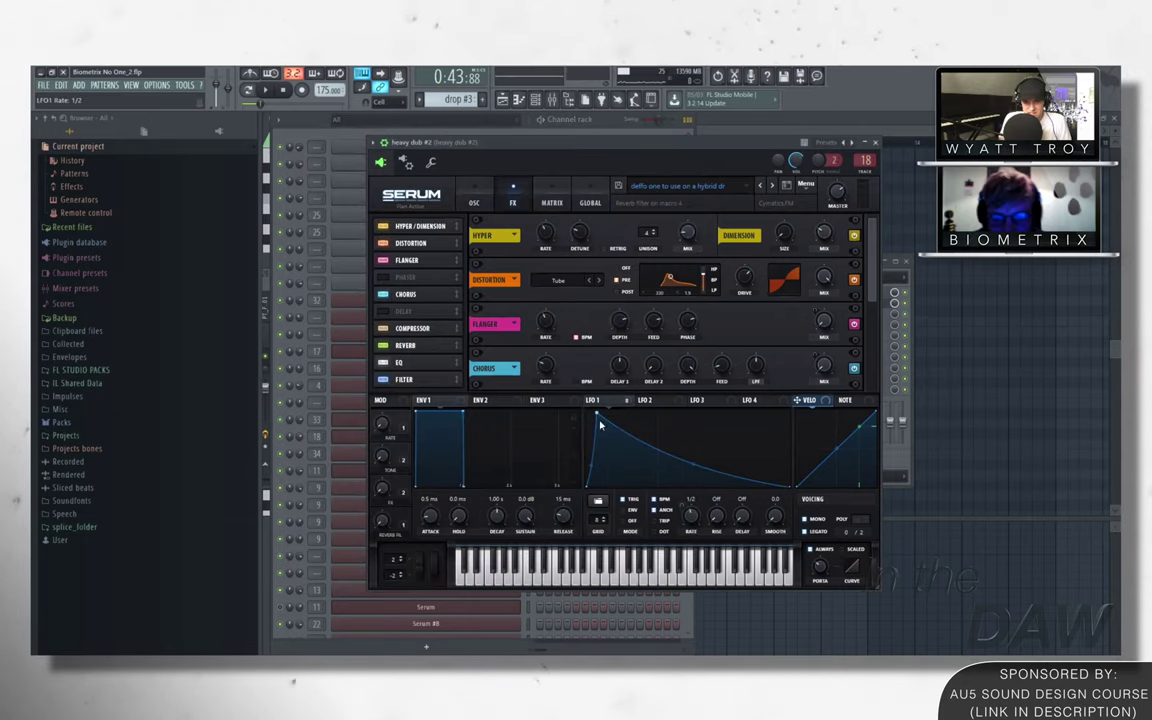
{"action": "left_click", "coordinate": [517, 99]}
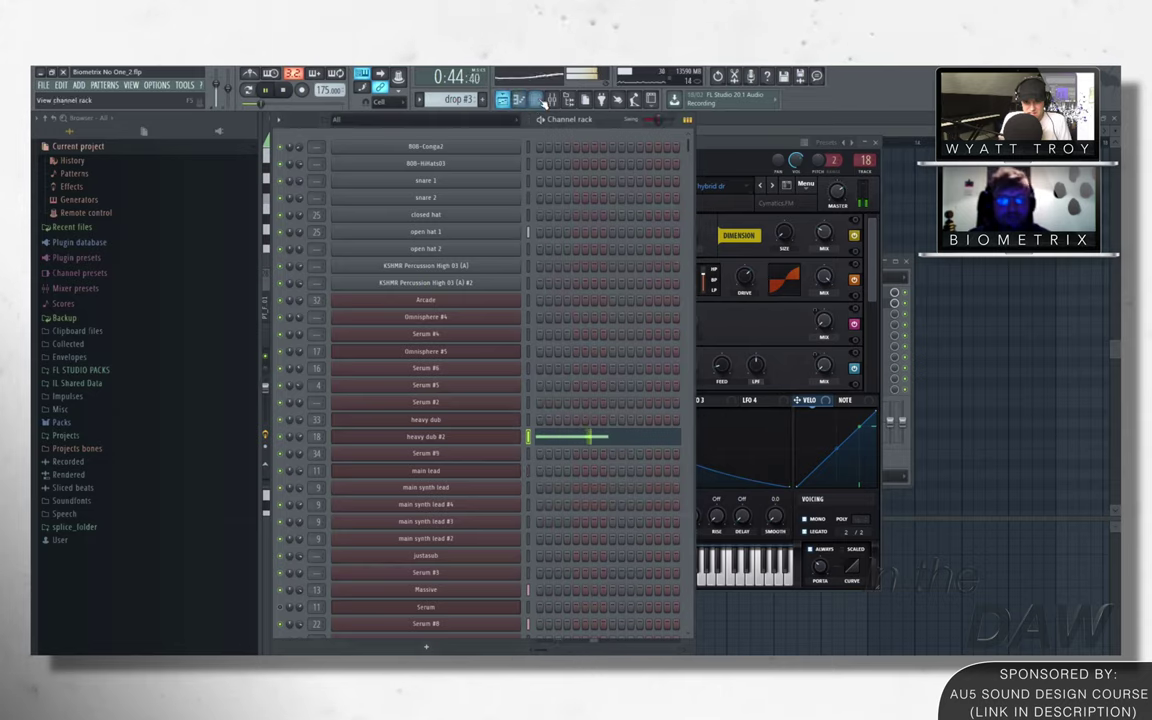
{"action": "left_click", "coordinate": [517, 99]}
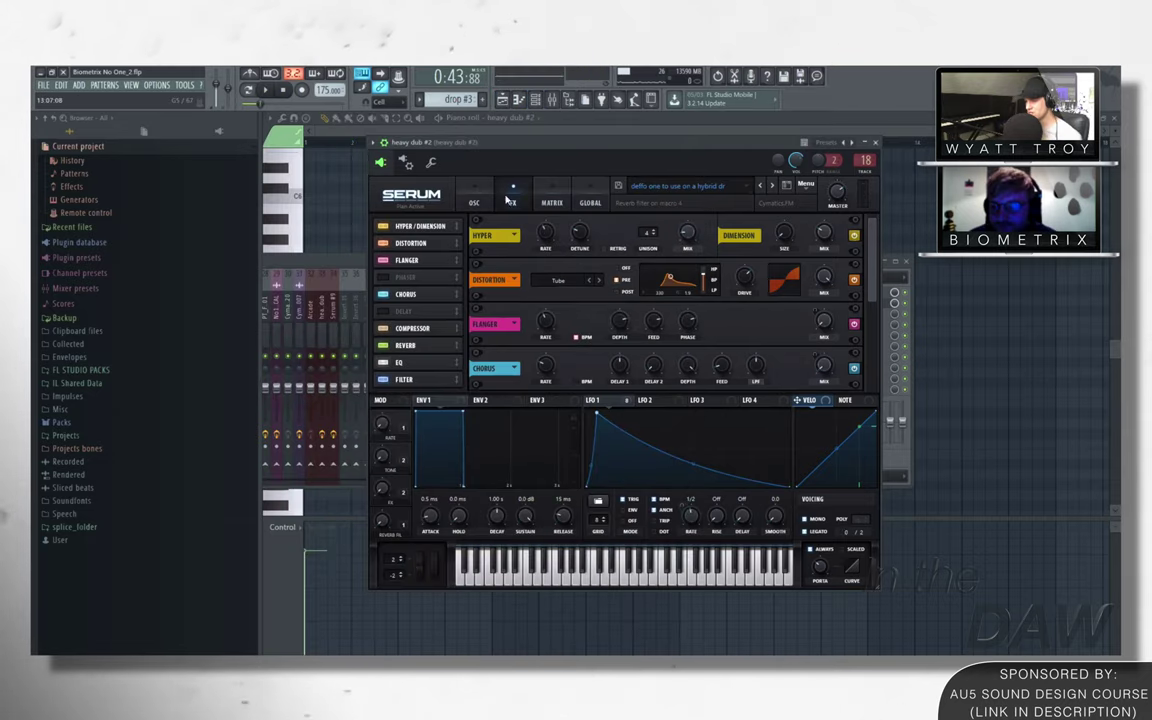
{"action": "left_click", "coordinate": [474, 202]}
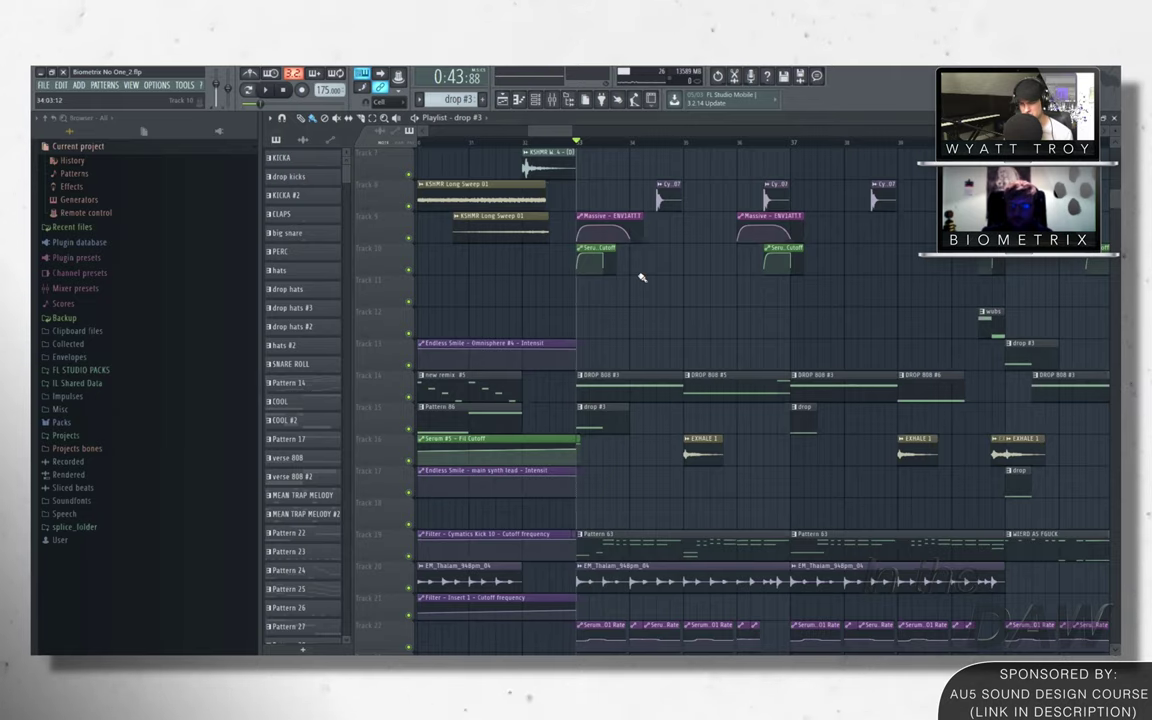
{"action": "scroll", "coordinate": [643, 293], "scroll_direction": "up", "scroll_amount": 4}
{"action": "scroll", "coordinate": [545, 148], "scroll_direction": "up", "scroll_amount": 3}
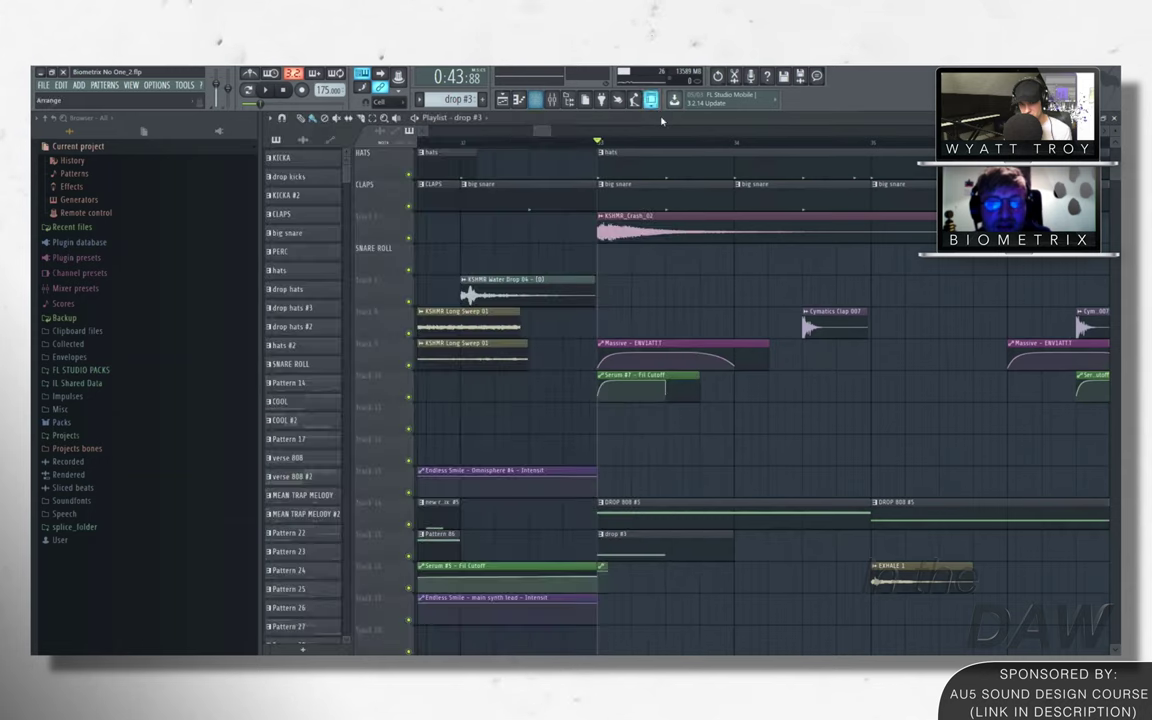
{"action": "scroll", "coordinate": [712, 290], "scroll_direction": "down", "scroll_amount": 3}
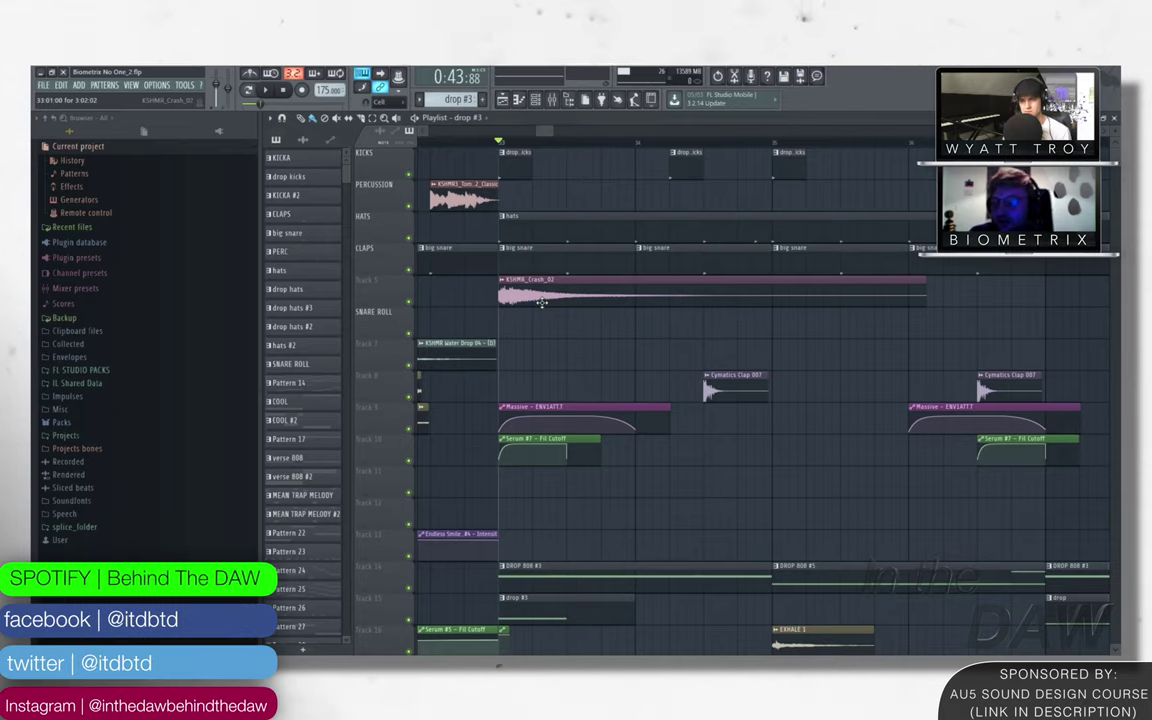
{"action": "scroll", "coordinate": [520, 494], "scroll_direction": "down", "scroll_amount": 5}
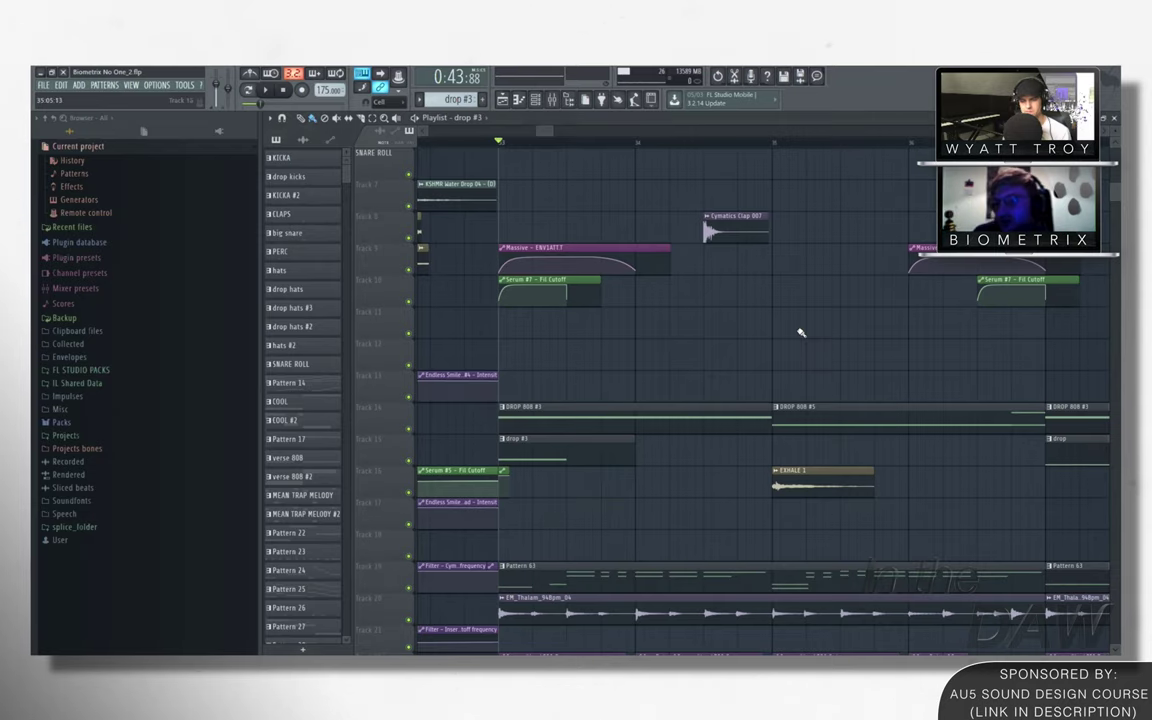
{"action": "scroll", "coordinate": [801, 333], "scroll_direction": "left", "scroll_amount": 3}
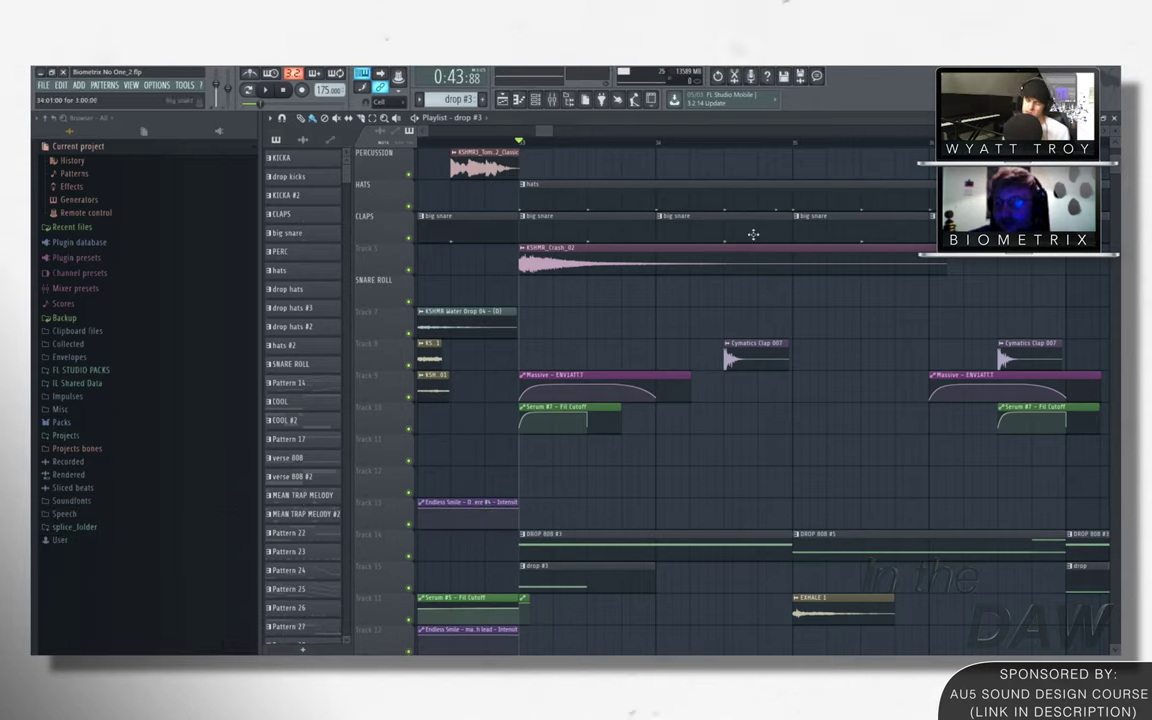
Open and widen the mixer, playing then stopping the song while repositioning it
{"action": "left_click", "coordinate": [553, 101]}
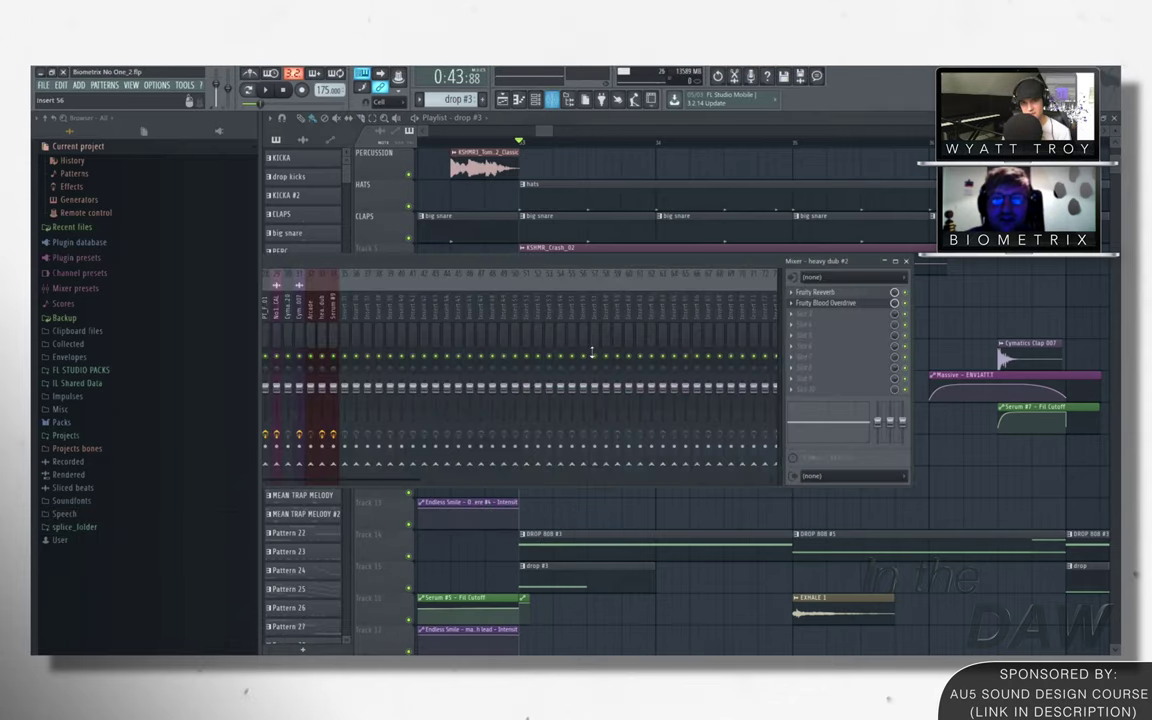
{"action": "left_click_drag", "start_coordinate": [535, 265], "coordinate": [510, 270]}
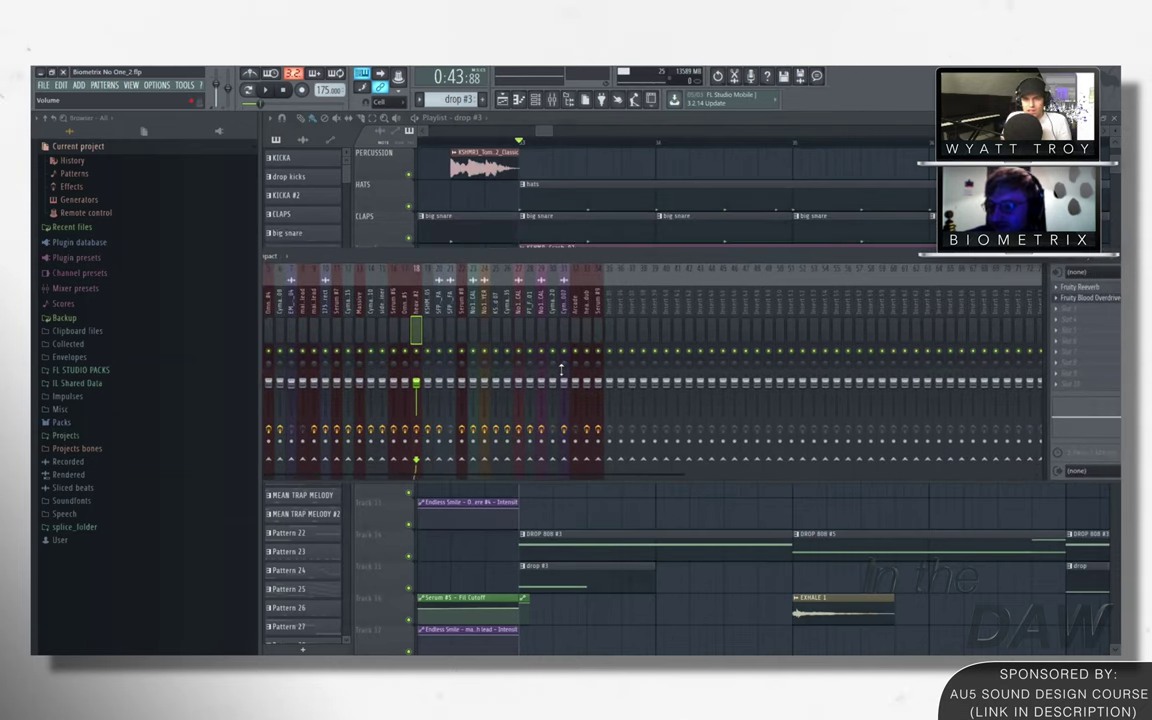
{"action": "key", "text": "space"}
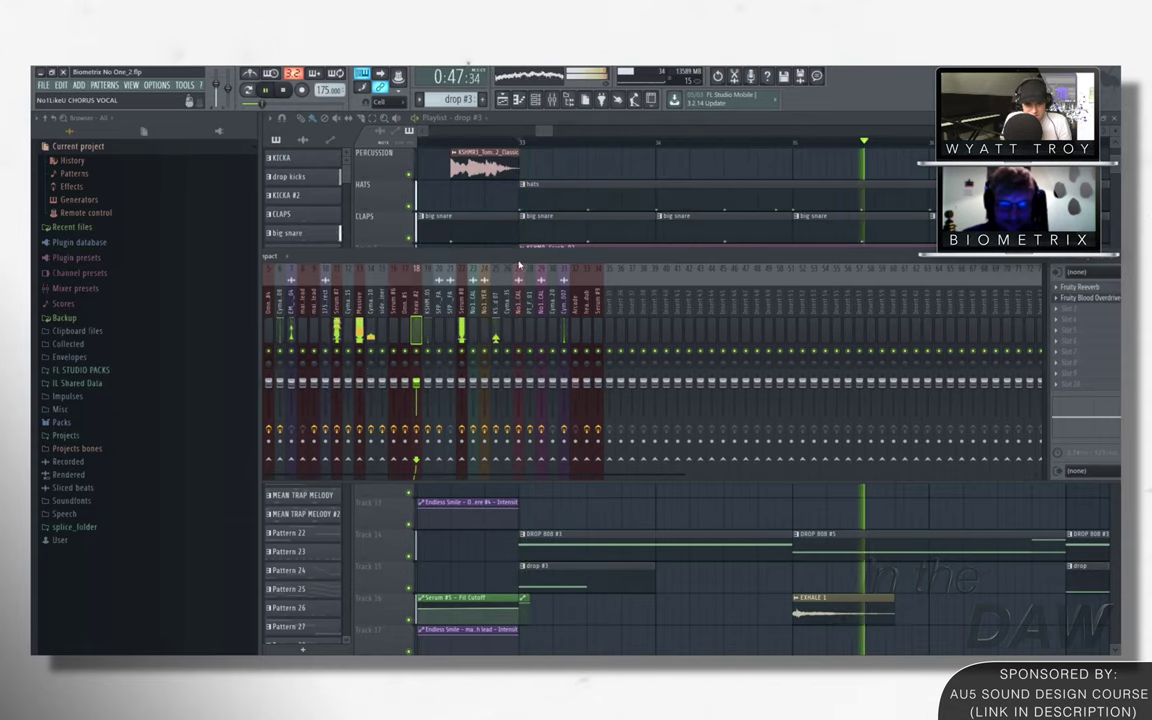
{"action": "left_click_drag", "start_coordinate": [519, 265], "coordinate": [641, 226]}
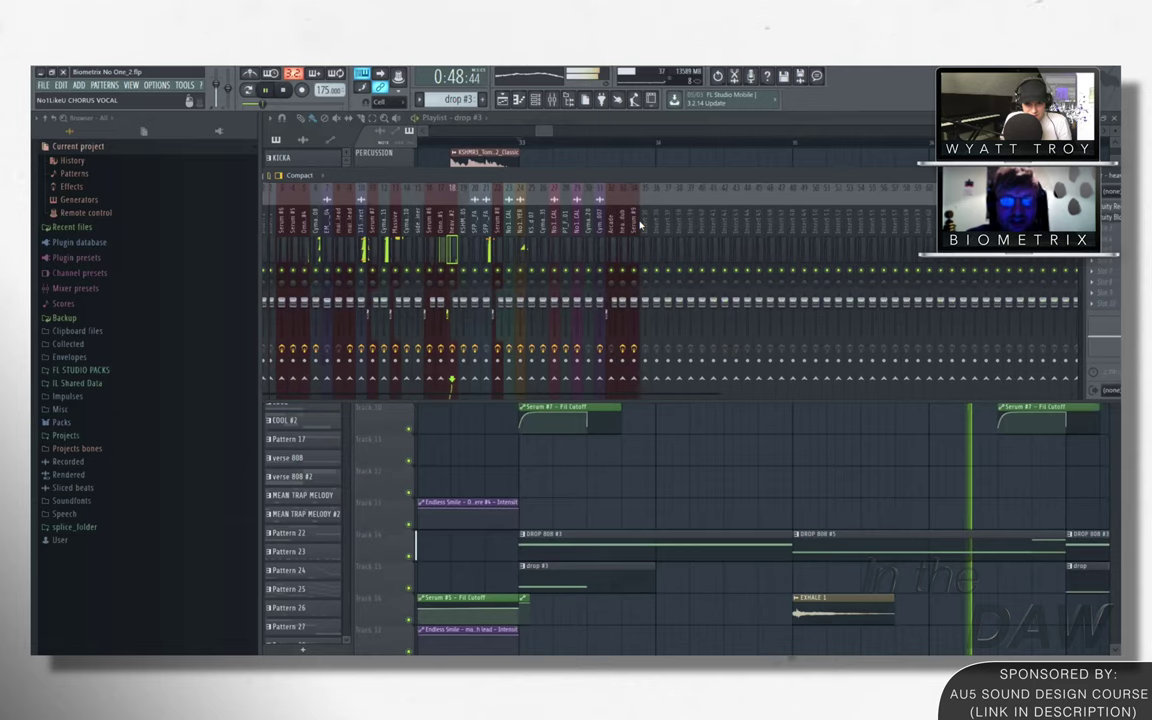
{"action": "left_click_drag", "start_coordinate": [570, 174], "coordinate": [611, 219]}
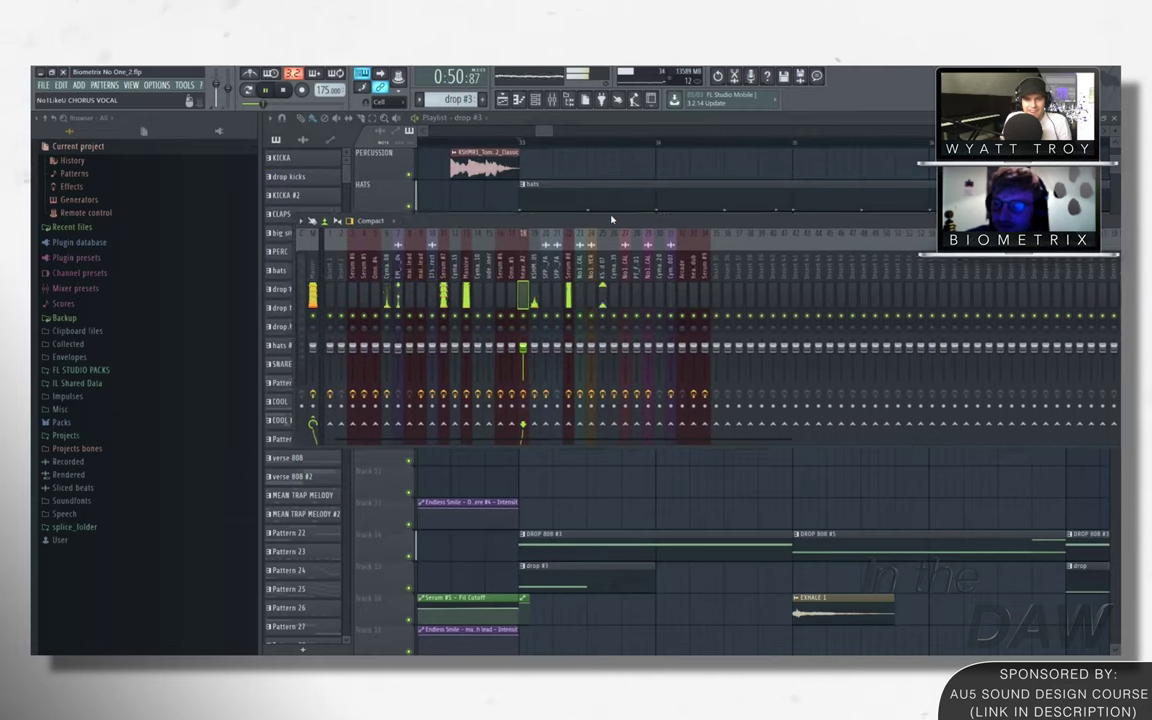
{"action": "key", "text": "space"}
Open the channel rack, switch focus between it and the mixer, then return to the playlist
{"action": "left_click", "coordinate": [535, 99]}
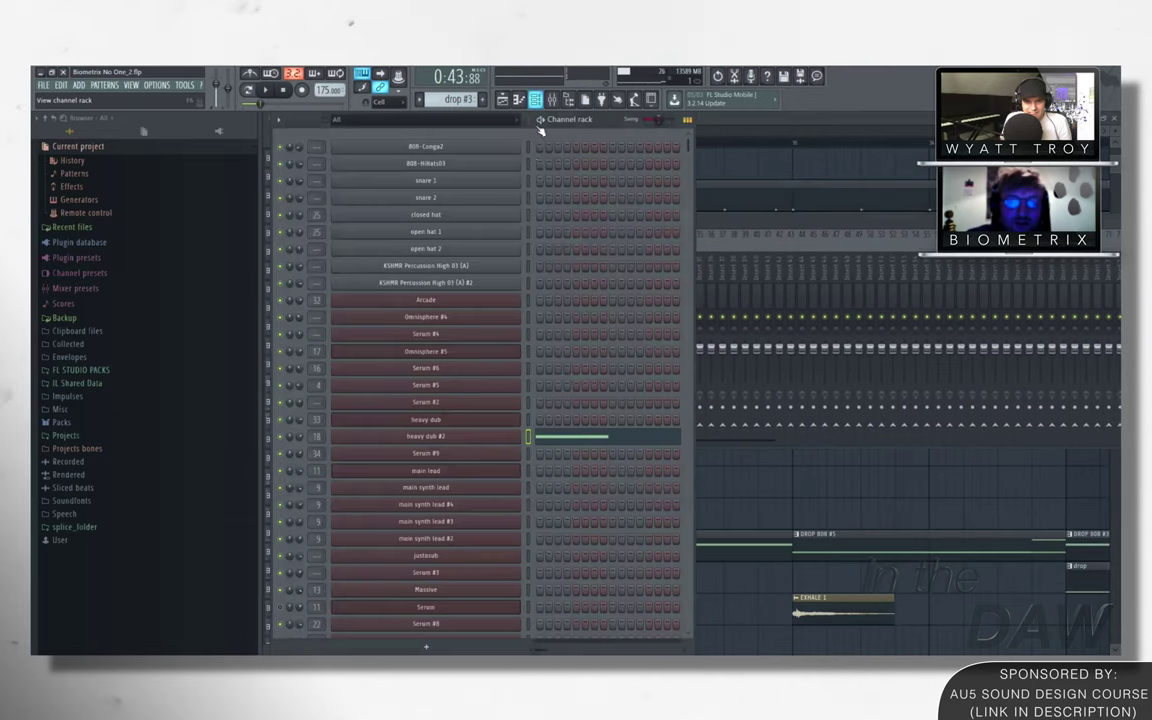
{"action": "scroll", "coordinate": [545, 321], "scroll_direction": "down", "scroll_amount": 6}
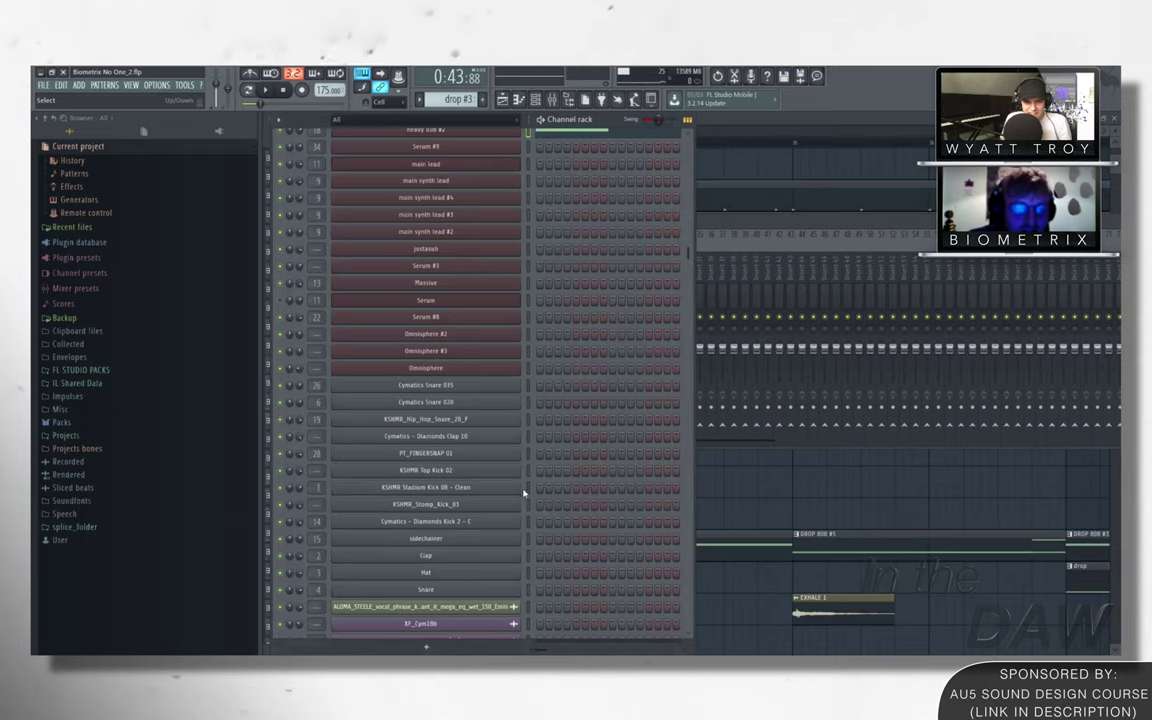
{"action": "left_click", "coordinate": [757, 225]}
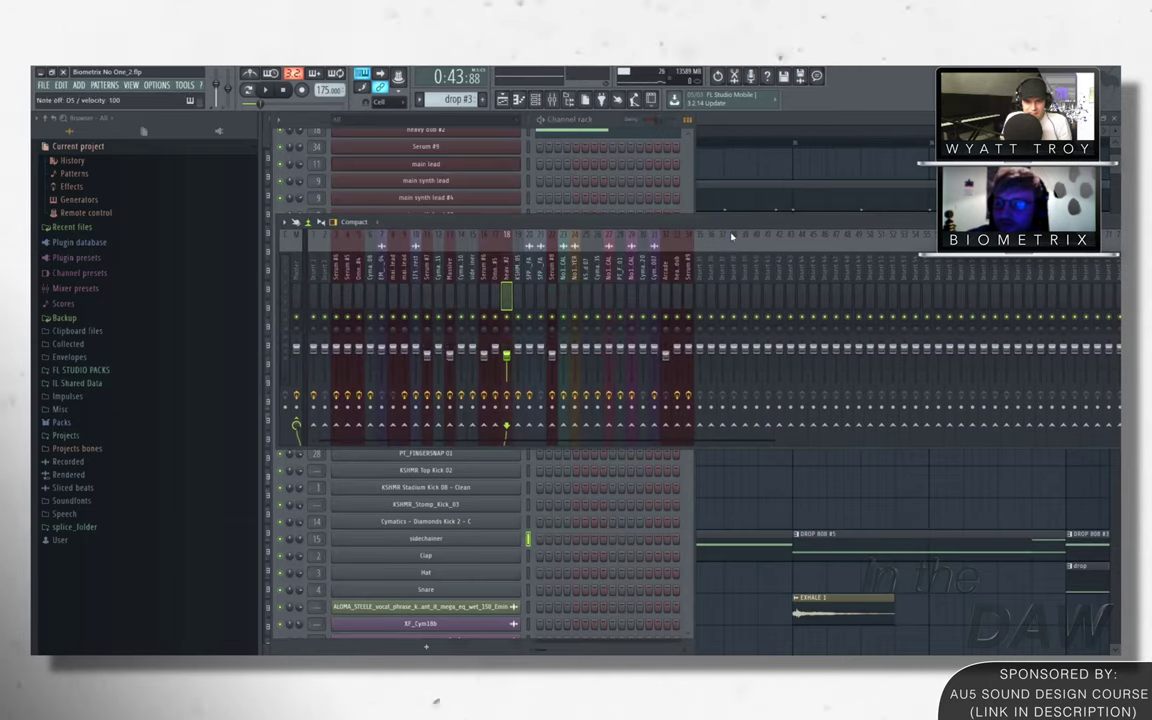
{"action": "left_click", "coordinate": [636, 131]}
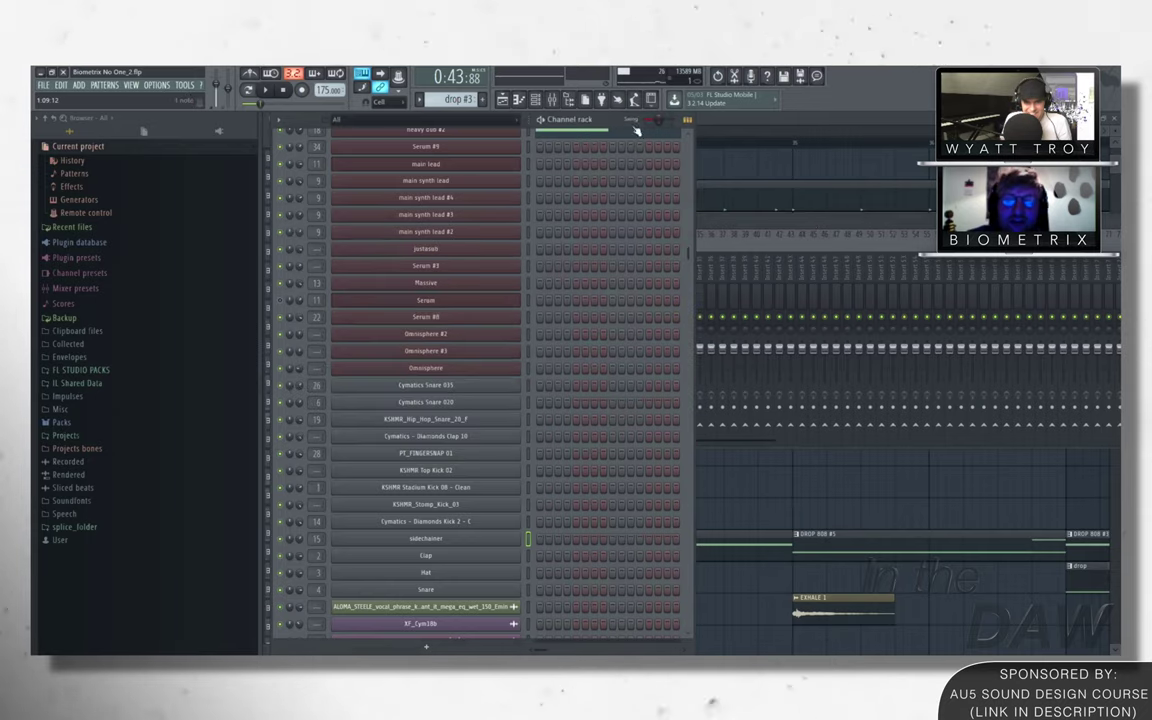
{"action": "key", "text": "F5"}
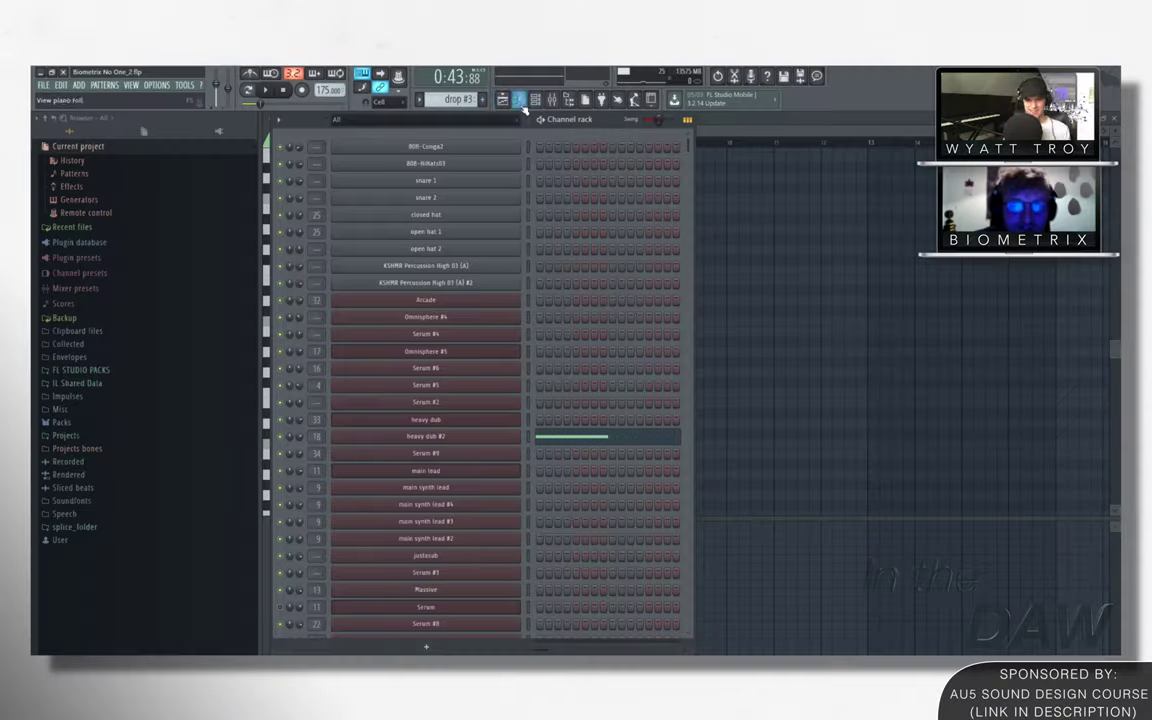
Open heavy dub #2's piano roll, then switch to the channel rack
{"action": "key", "text": "F6"}
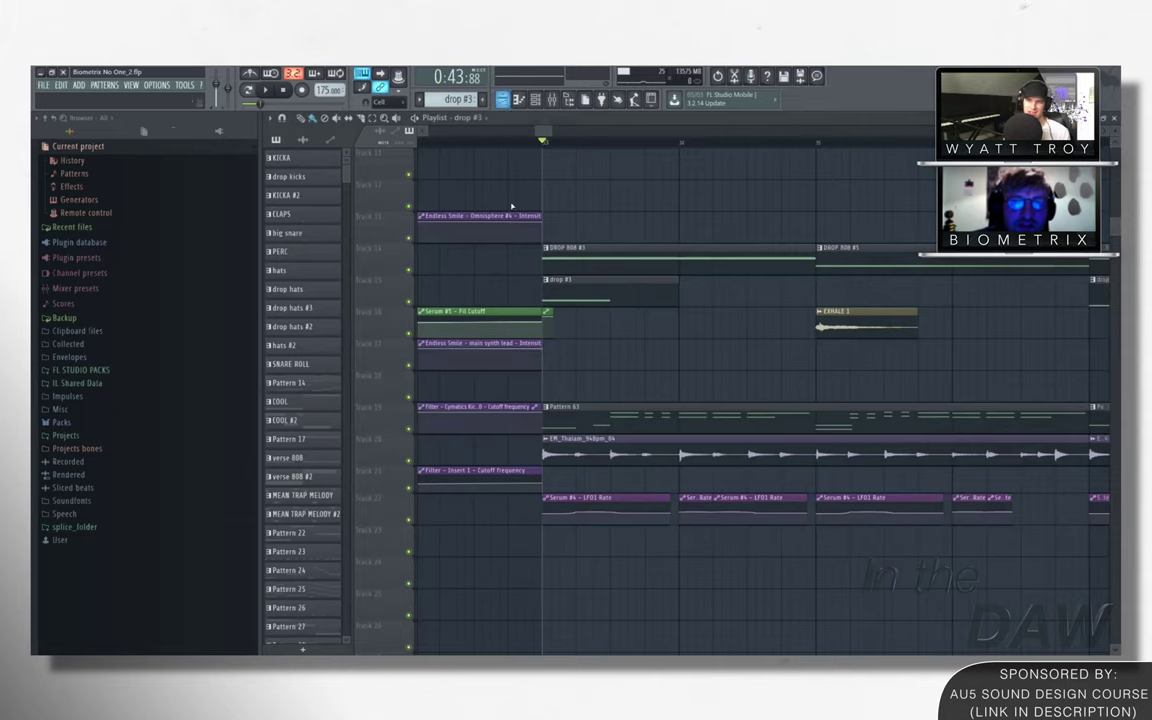
{"action": "key", "text": "F7"}
{"action": "key", "text": "F7"}
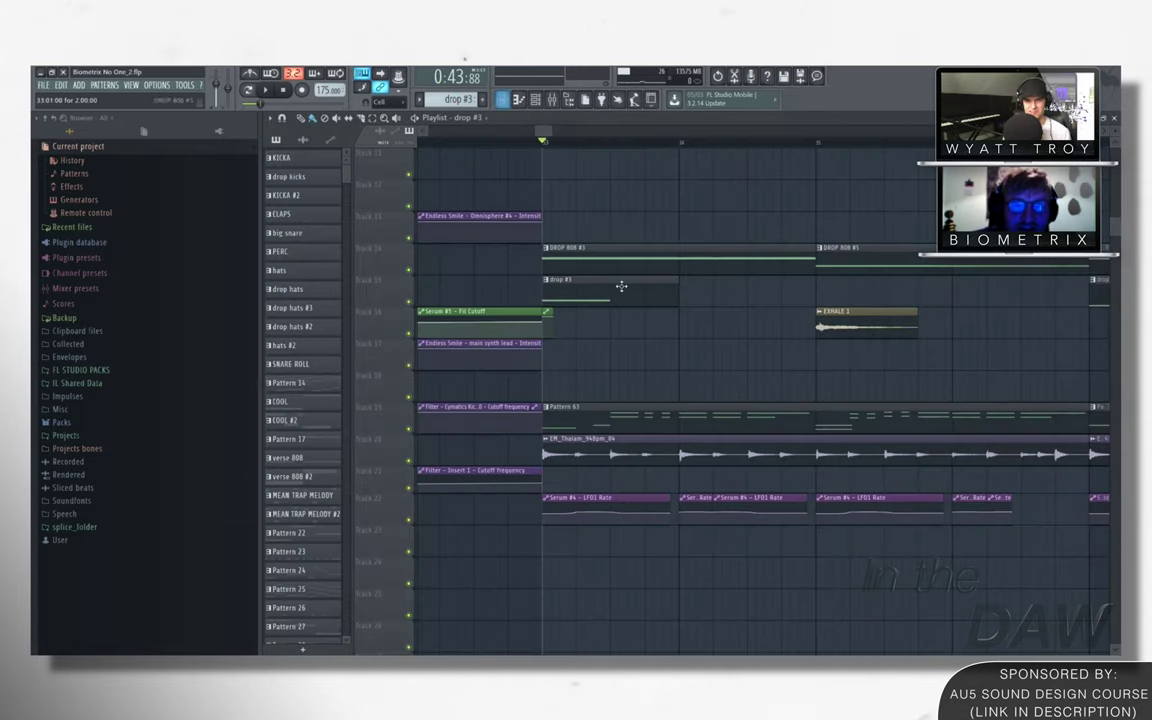
{"action": "key", "text": "F6"}
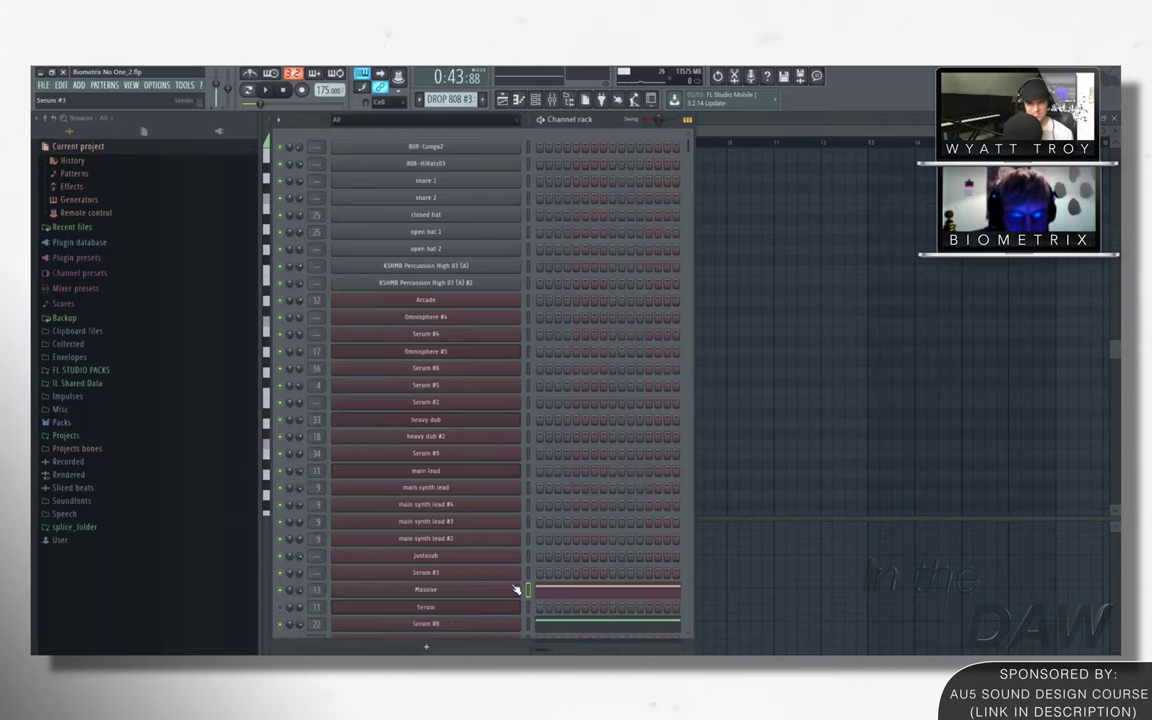
Open Massive and browse its 2 Env and other envelope tabs
{"action": "left_click", "coordinate": [425, 594]}
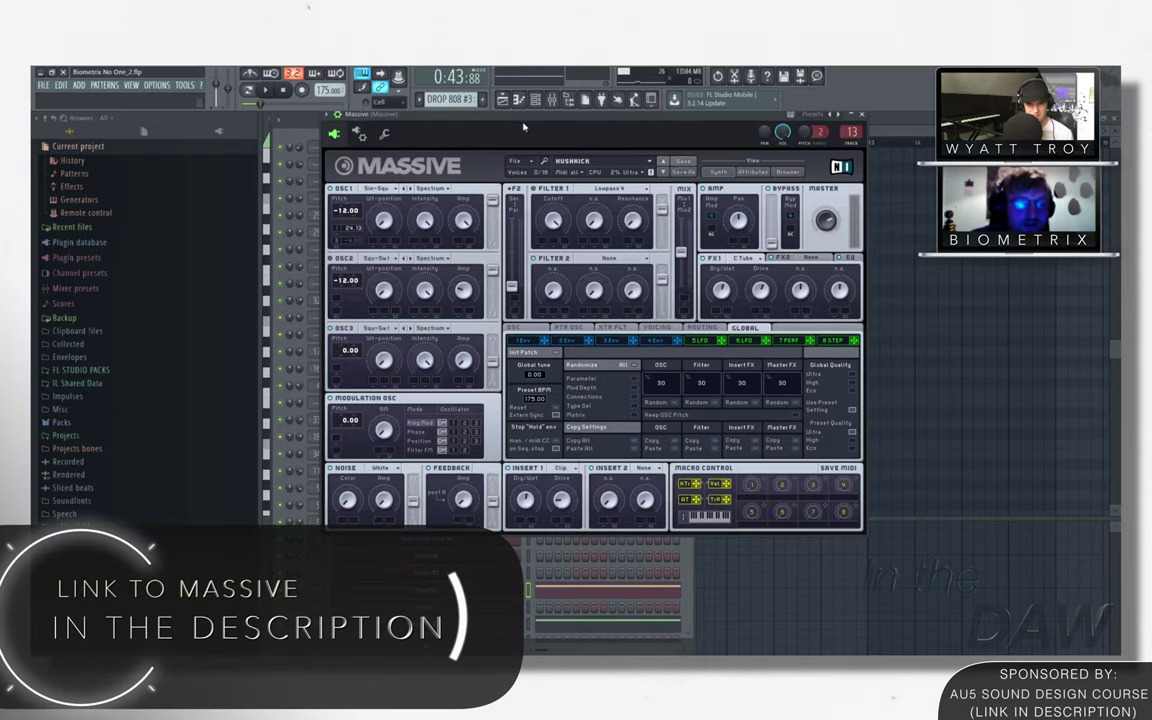
{"action": "left_click_drag", "start_coordinate": [511, 124], "coordinate": [496, 129]}
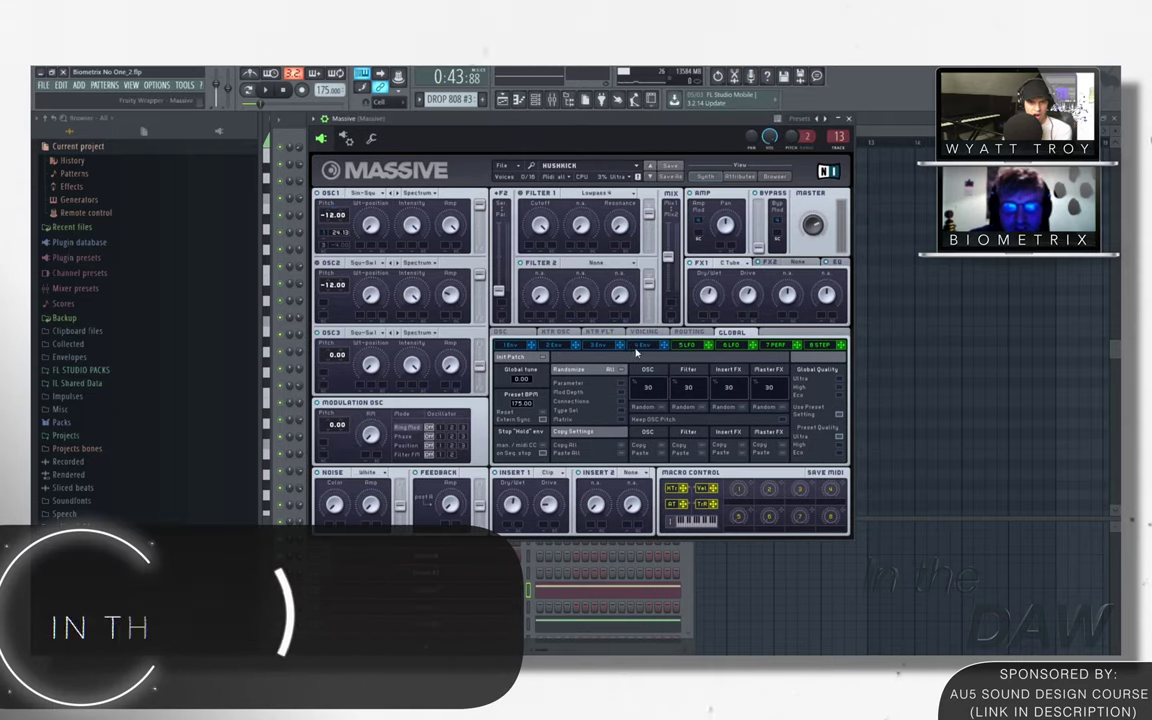
{"action": "left_click", "coordinate": [545, 346]}
{"action": "left_click", "coordinate": [549, 346]}
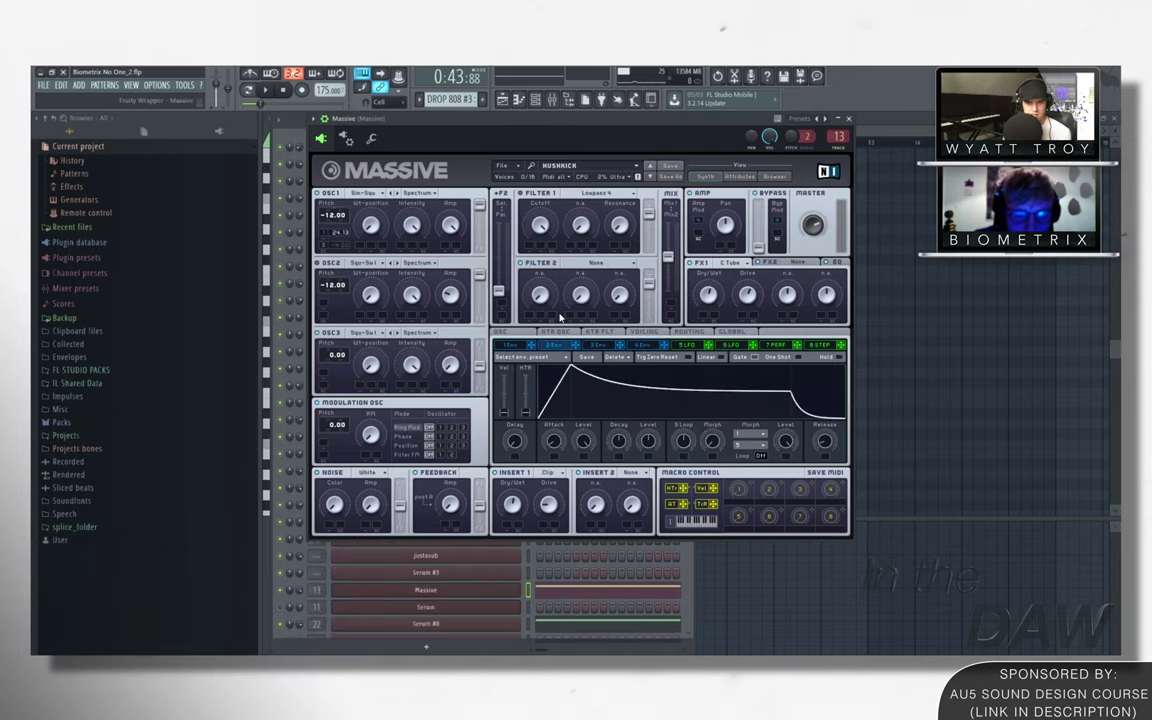
{"action": "left_click", "coordinate": [624, 347]}
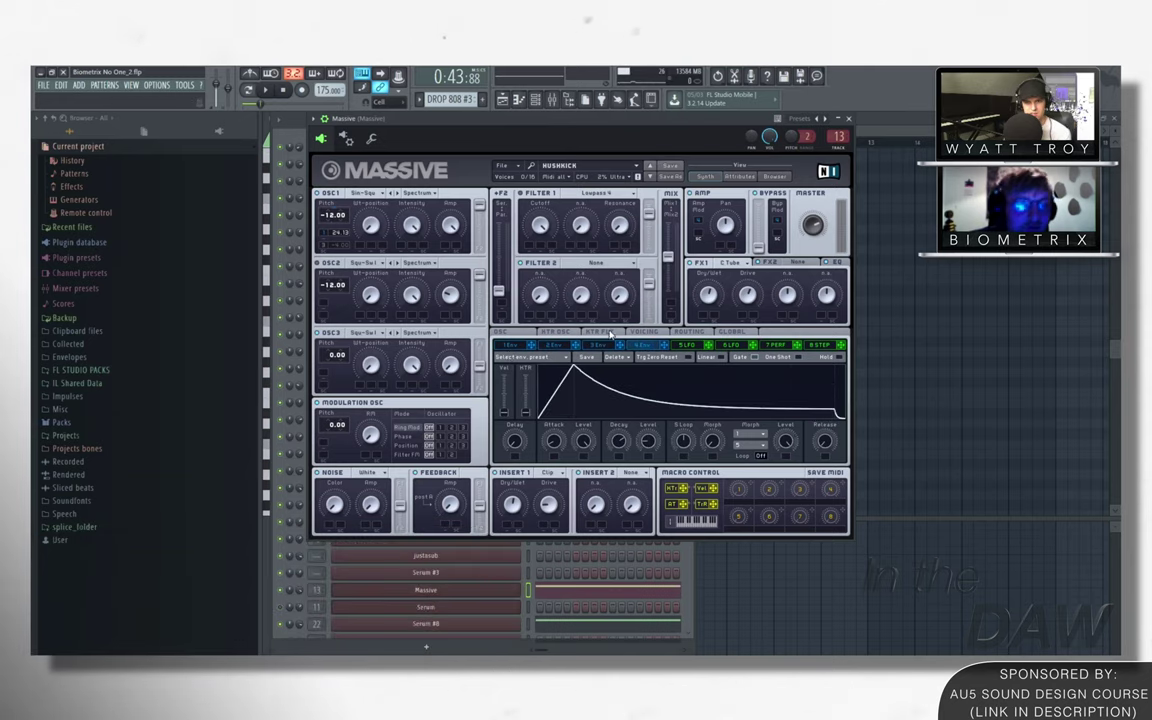
{"action": "left_click", "coordinate": [569, 347]}
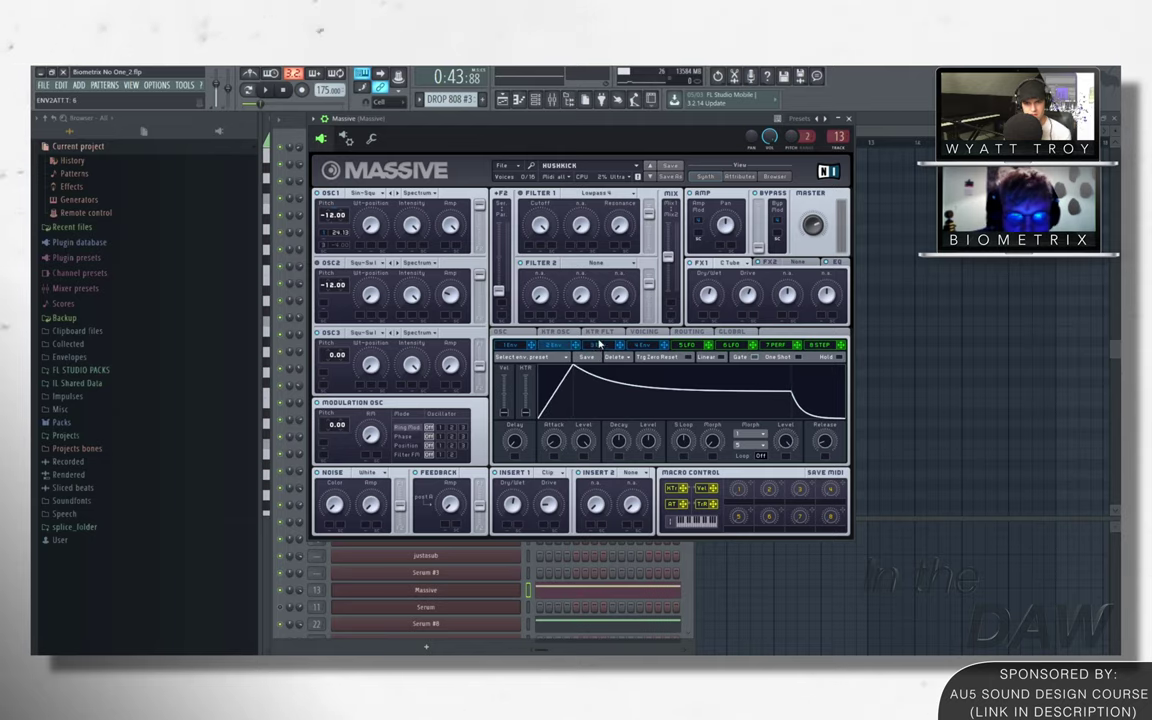
Recheck a Massive envelope, close Massive, and open Serum #8 with DISTORTED 808 TOP LAYER
{"action": "left_click", "coordinate": [303, 160]}
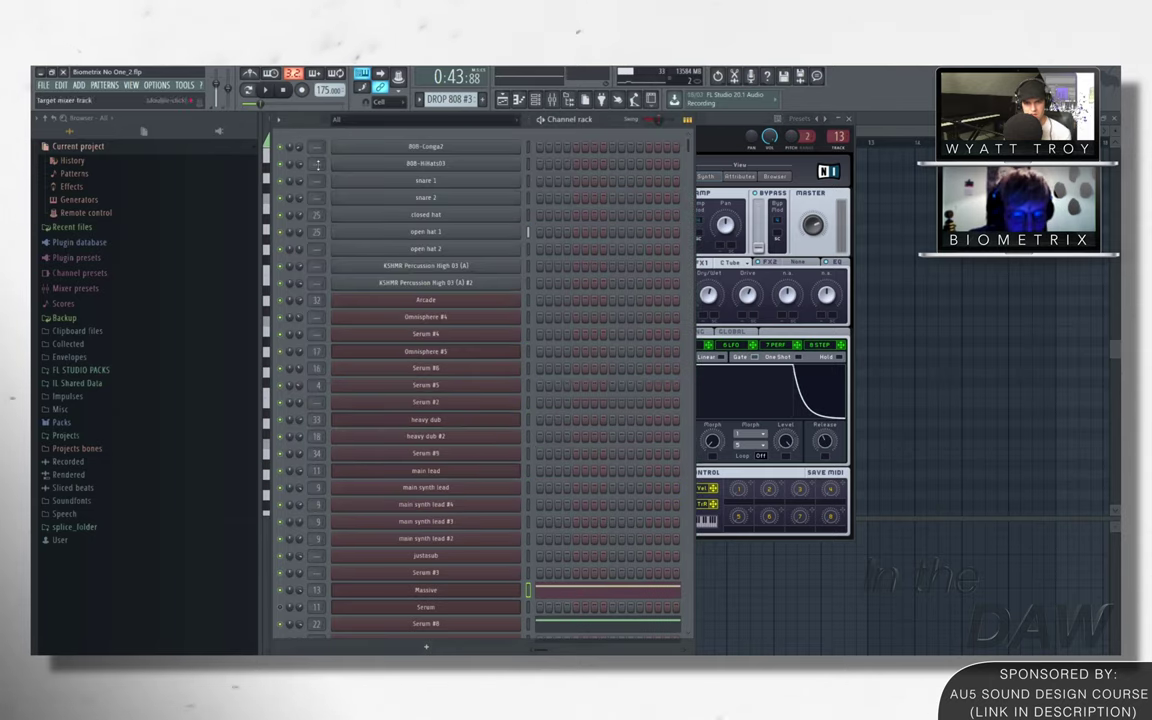
{"action": "scroll", "coordinate": [437, 617], "scroll_direction": "down", "scroll_amount": 6}
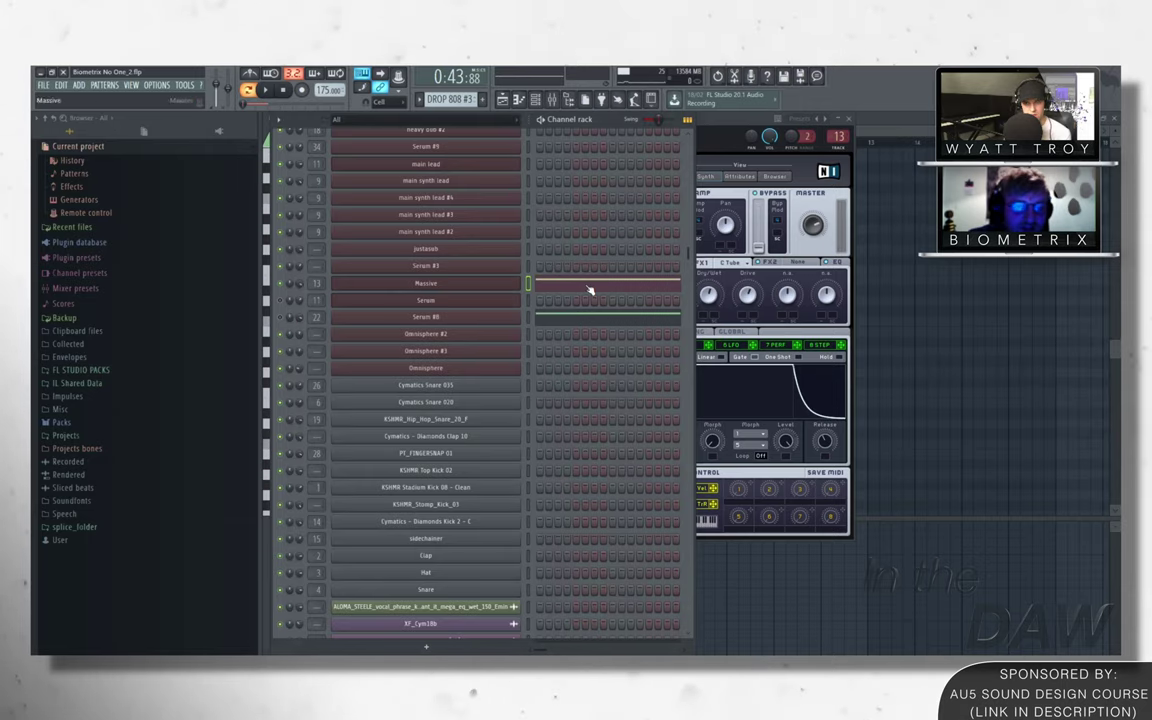
{"action": "left_click", "coordinate": [516, 284]}
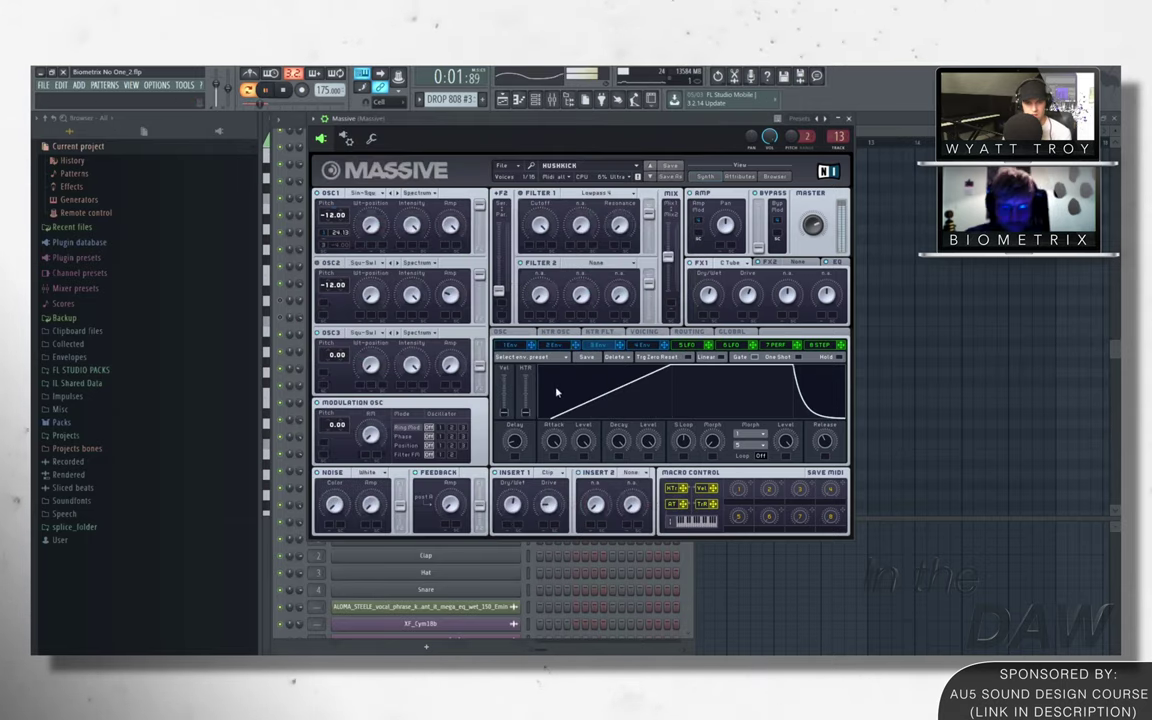
{"action": "left_click", "coordinate": [616, 344]}
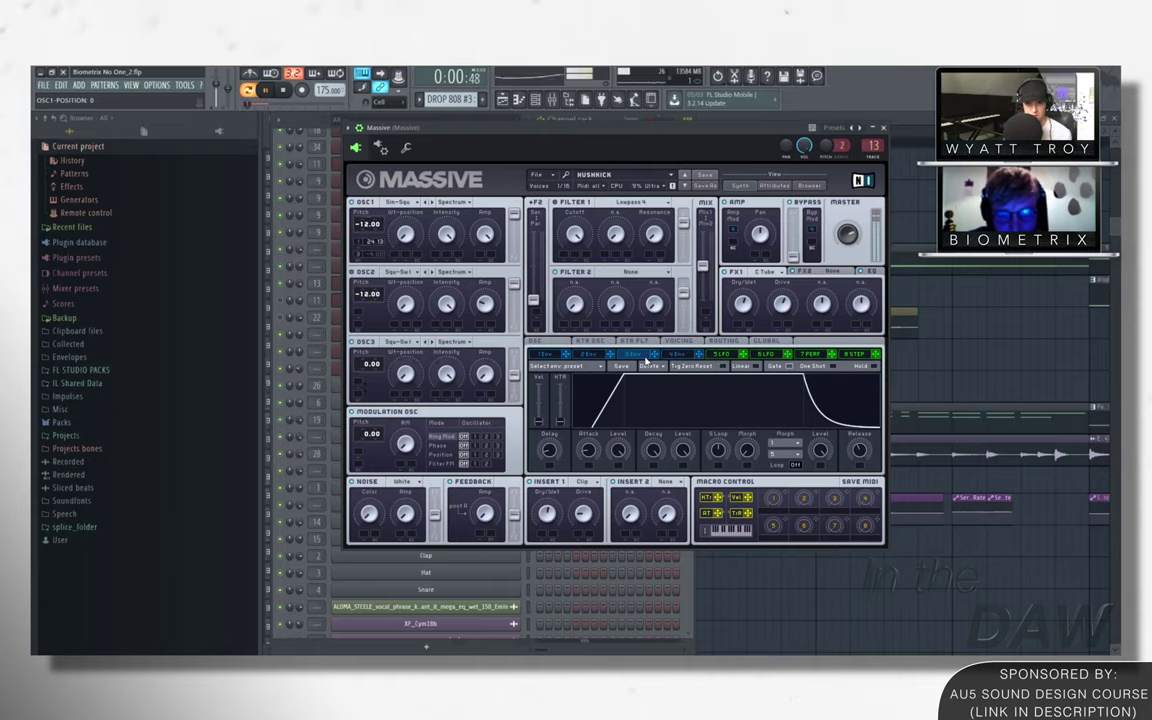
{"action": "left_click", "coordinate": [883, 128]}
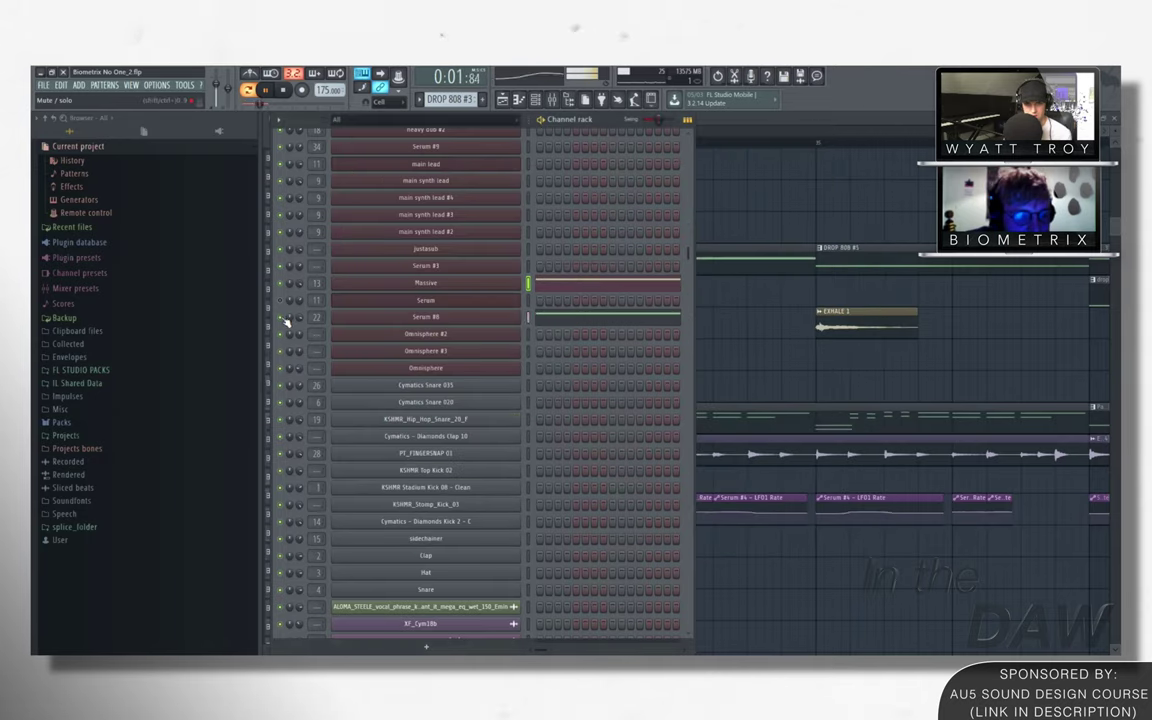
{"action": "left_click", "coordinate": [465, 319]}
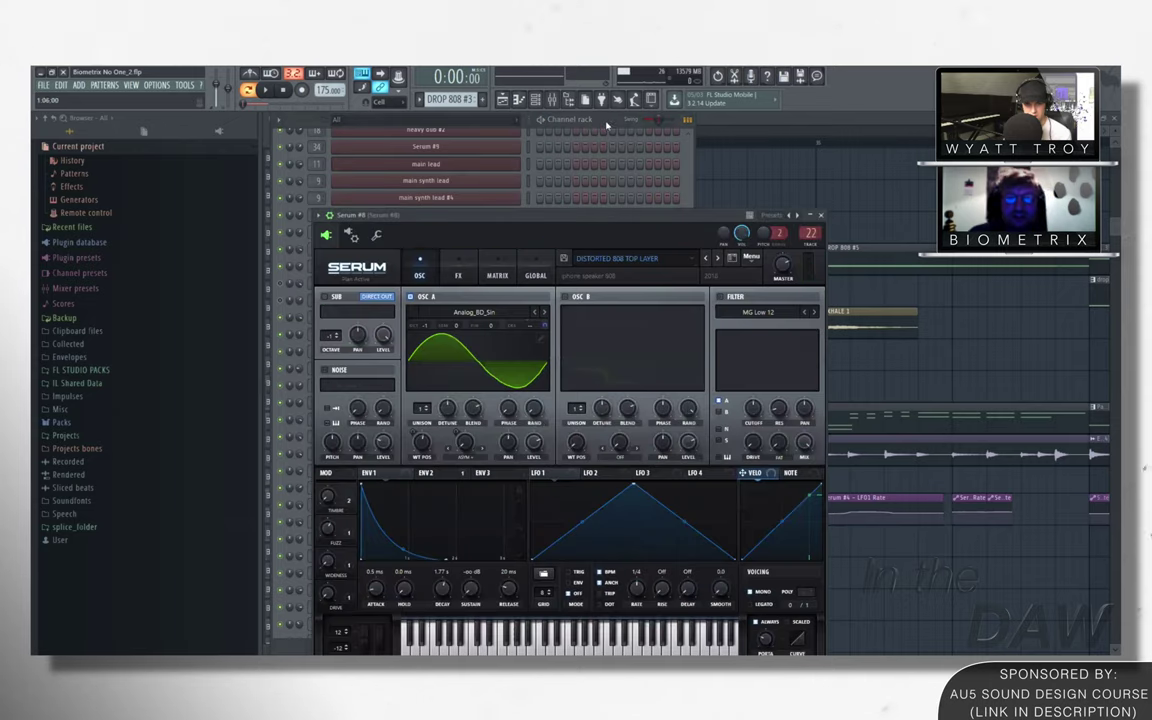
Stop playback and bring the arrangement playlist forward with the song position at bar 3
{"action": "left_click", "coordinate": [606, 124]}
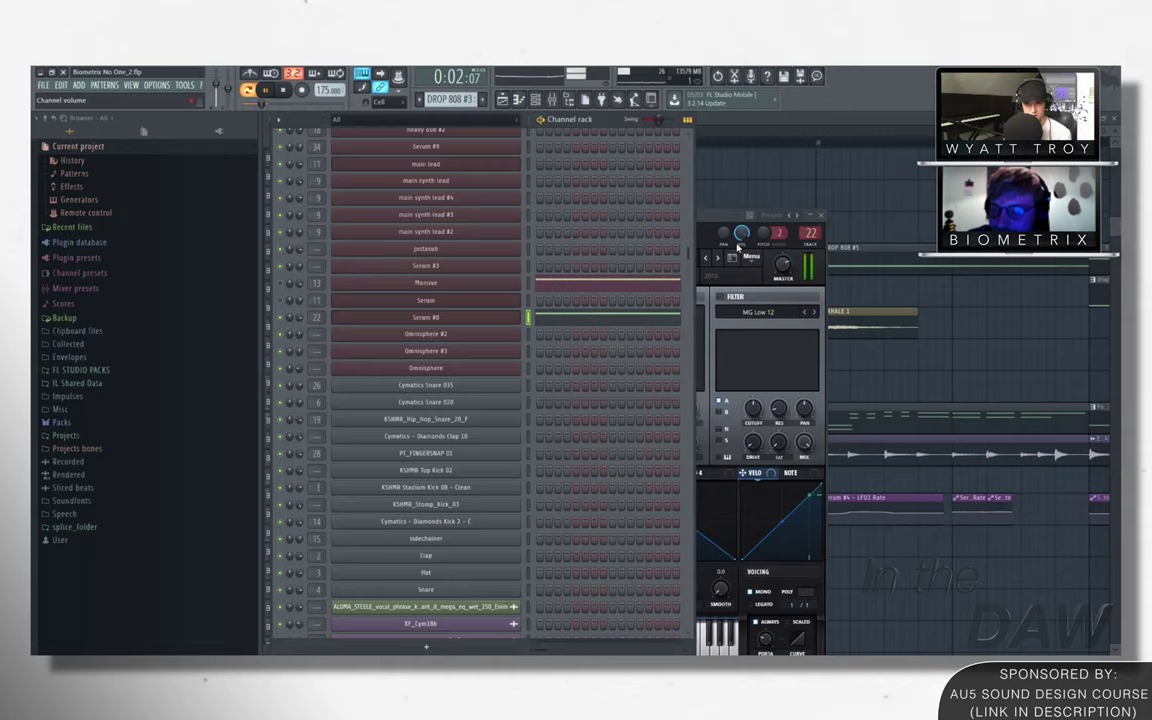
{"action": "key", "text": "space"}
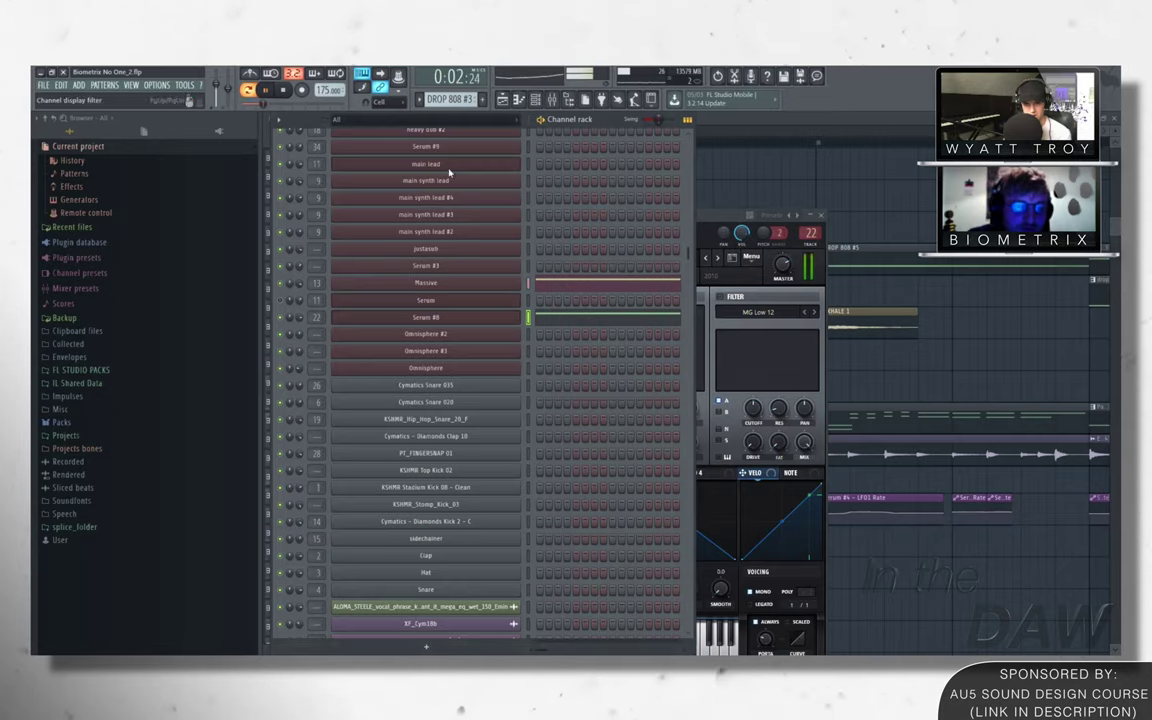
{"action": "left_click", "coordinate": [502, 99]}
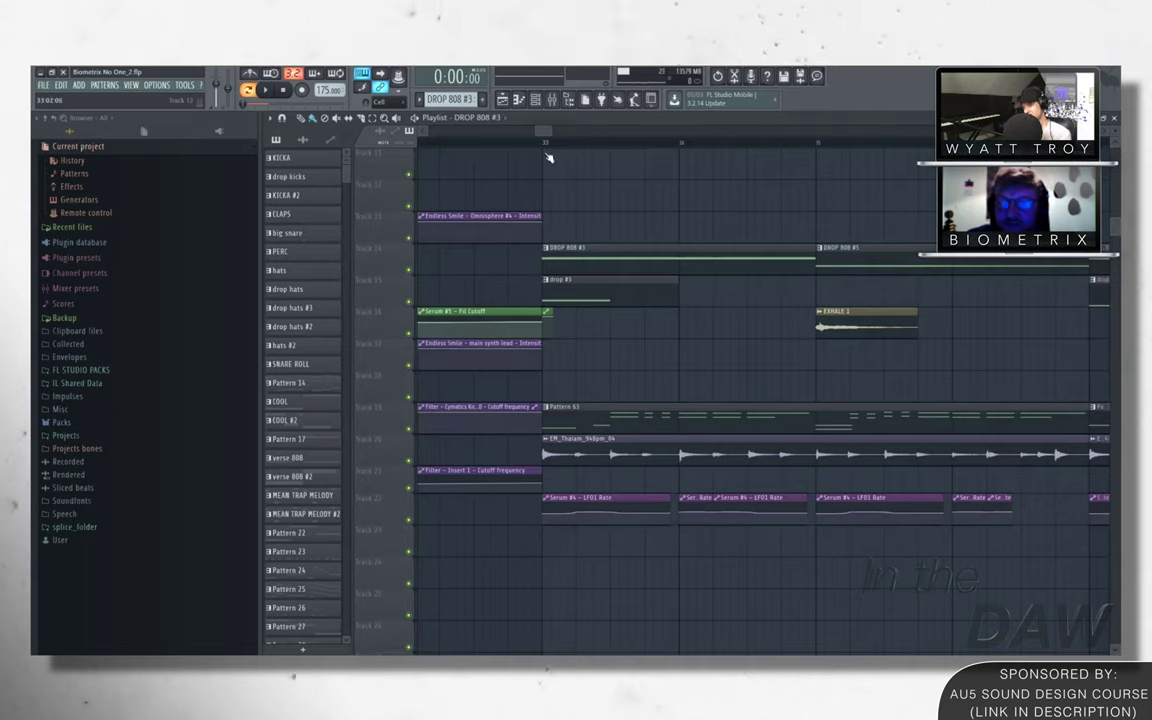
{"action": "left_click", "coordinate": [545, 141]}
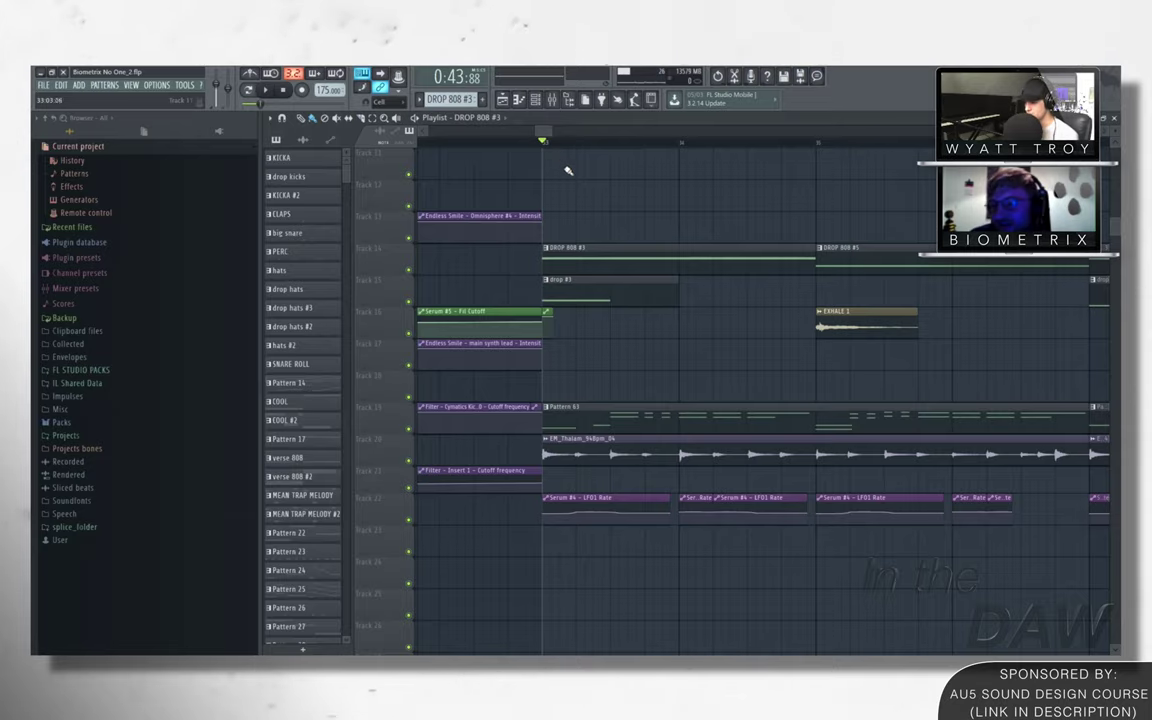
{"action": "key", "text": "space"}
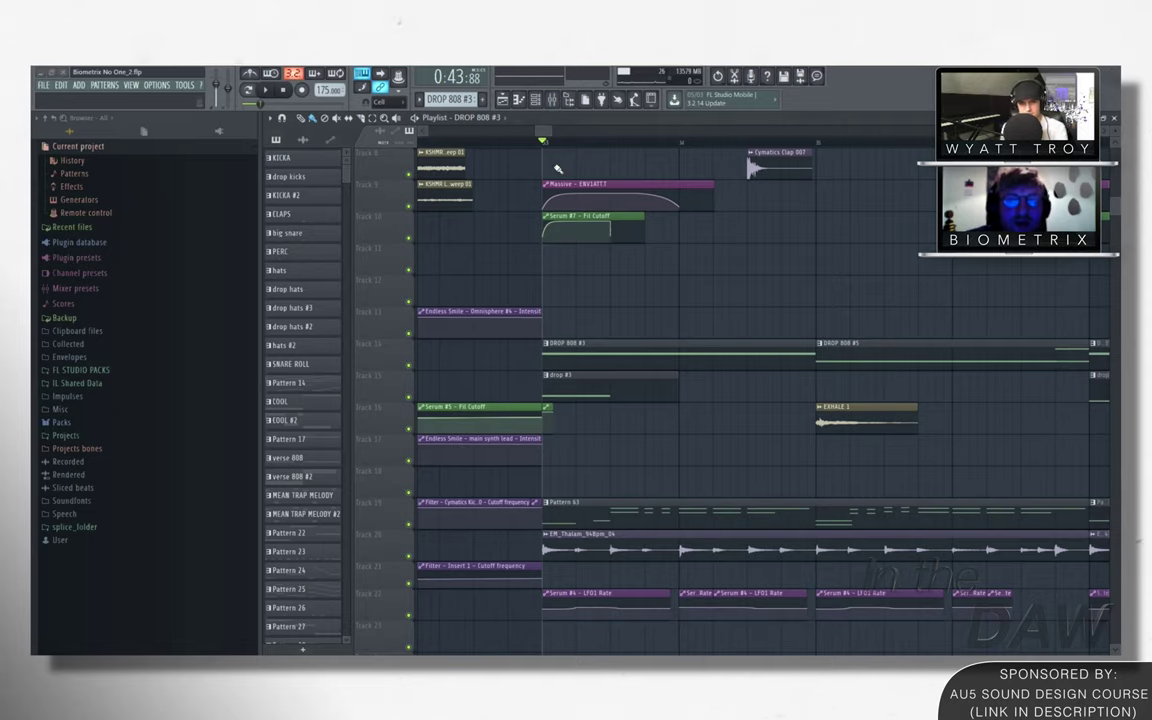
{"action": "key", "text": "F9"}
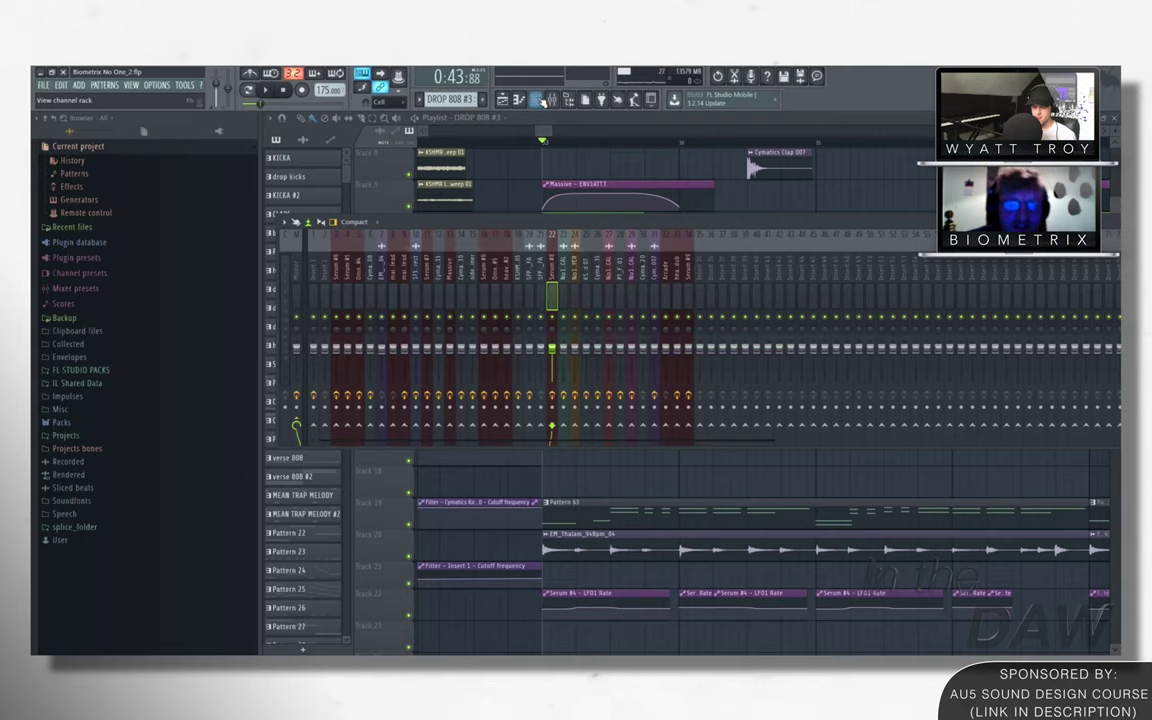
{"action": "left_click_drag", "start_coordinate": [385, 222], "coordinate": [165, 187]}
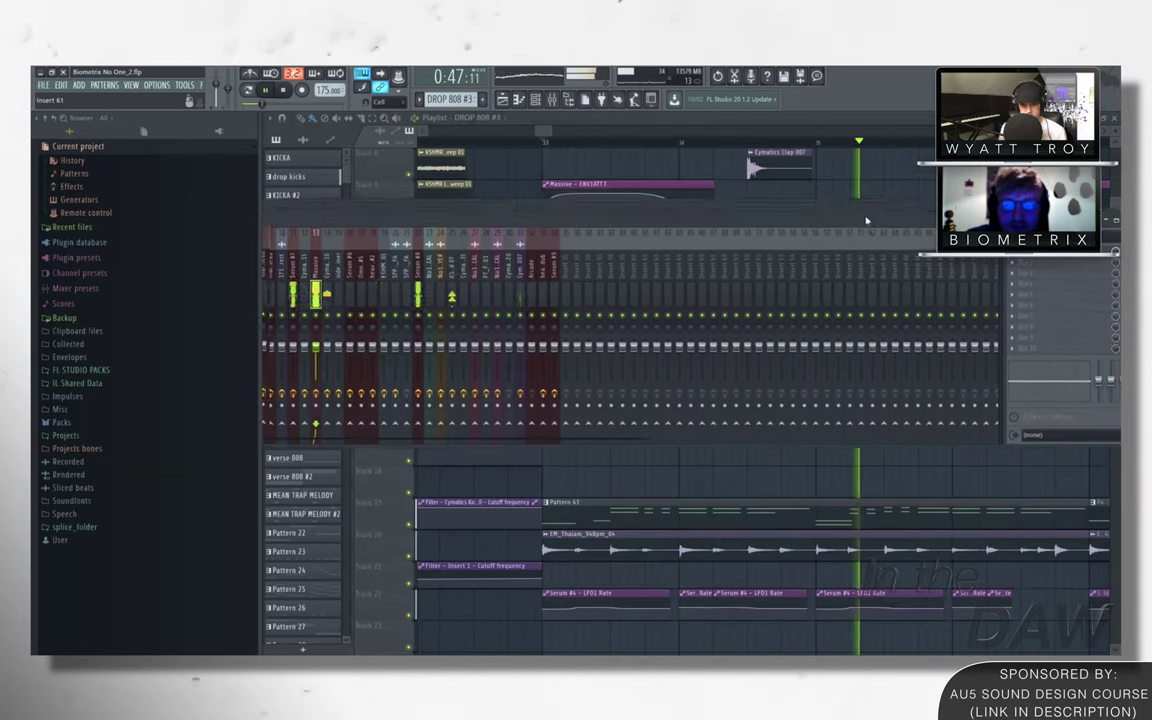
{"action": "key", "text": "space"}
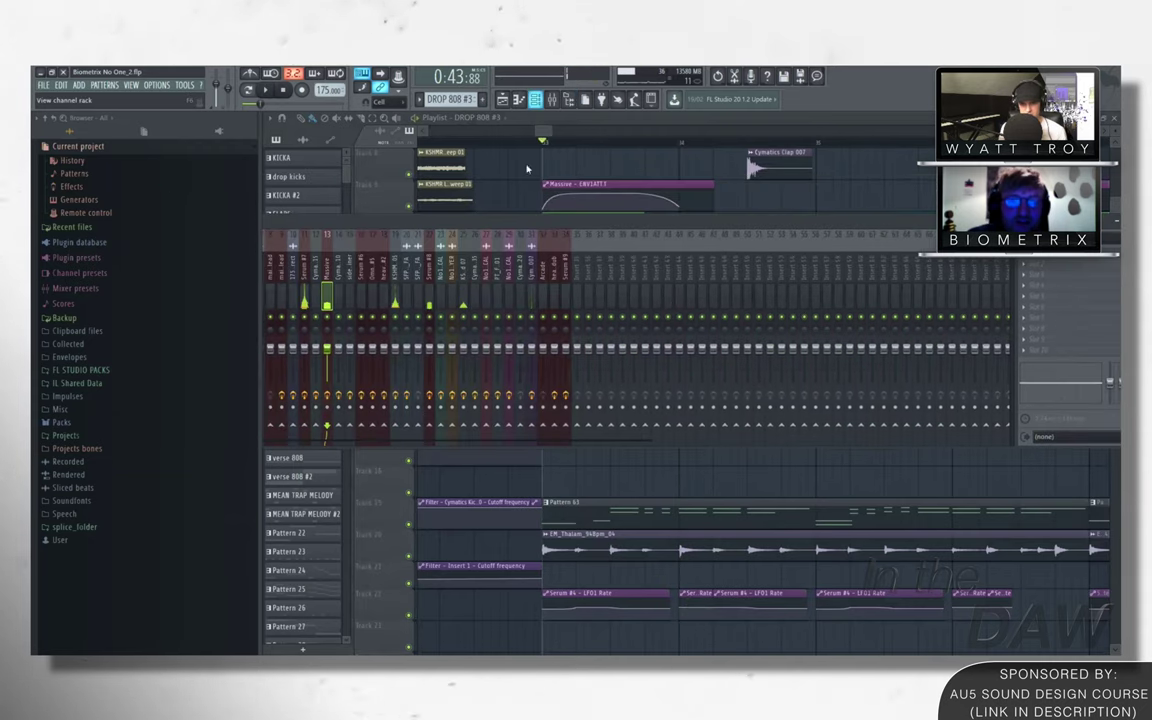
{"action": "key", "text": "F6"}
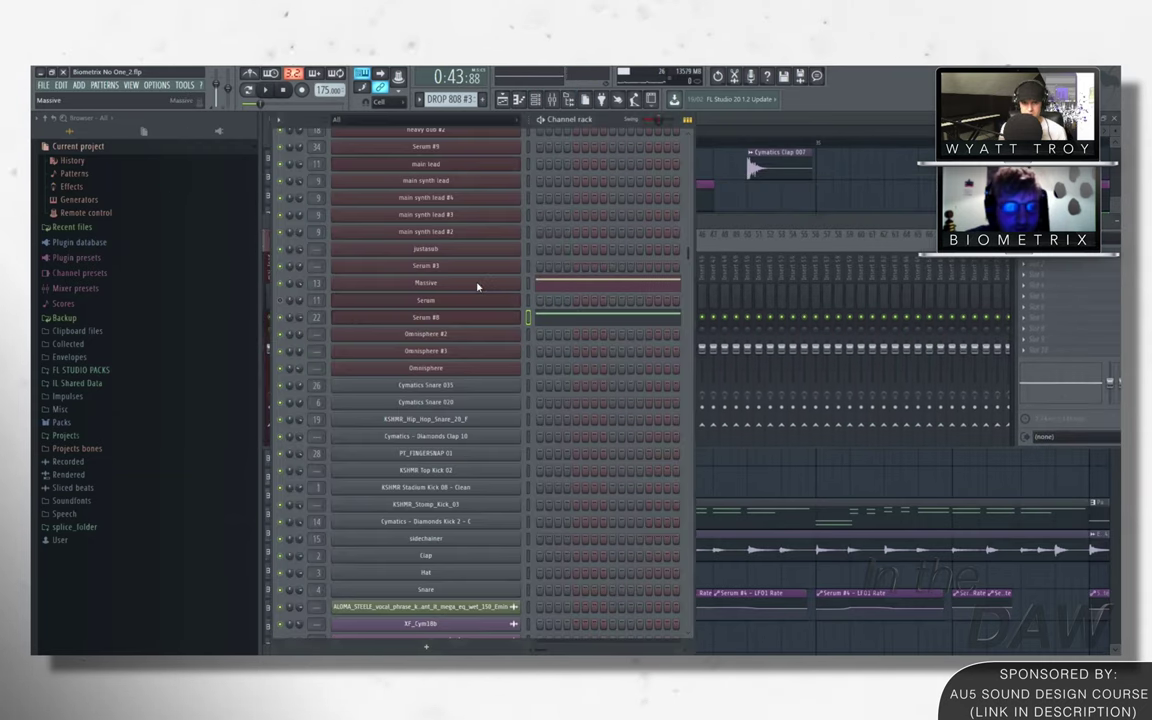
{"action": "left_click", "coordinate": [477, 287]}
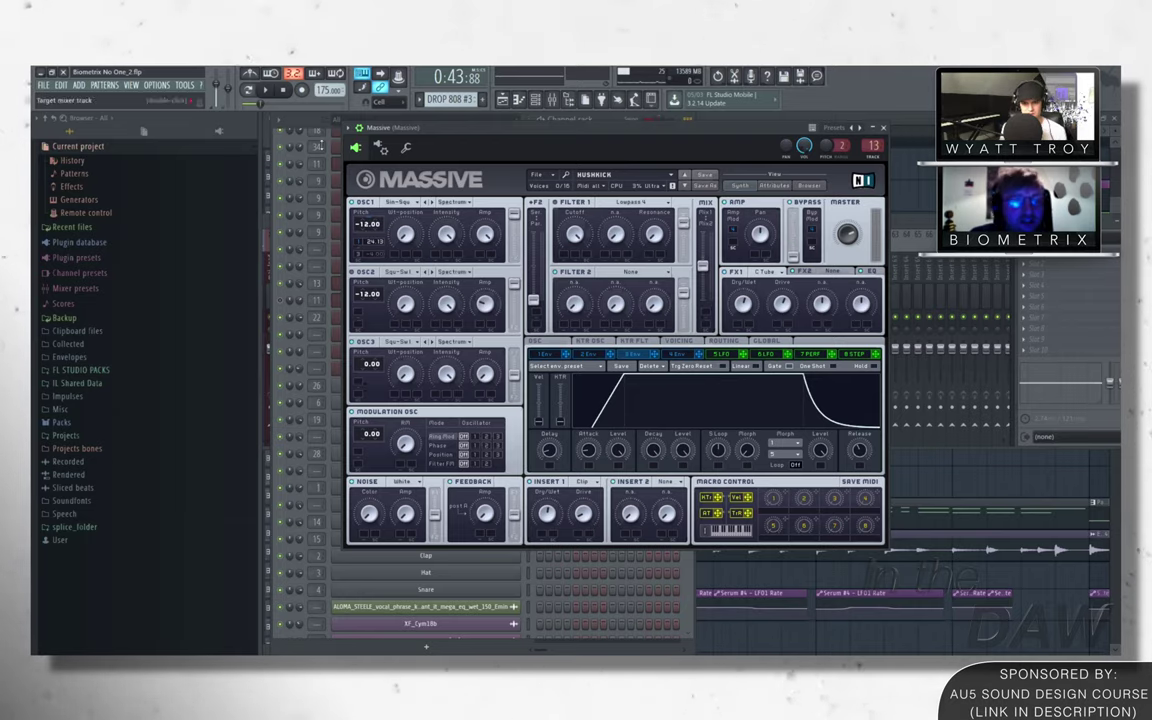
{"action": "left_click", "coordinate": [306, 134]}
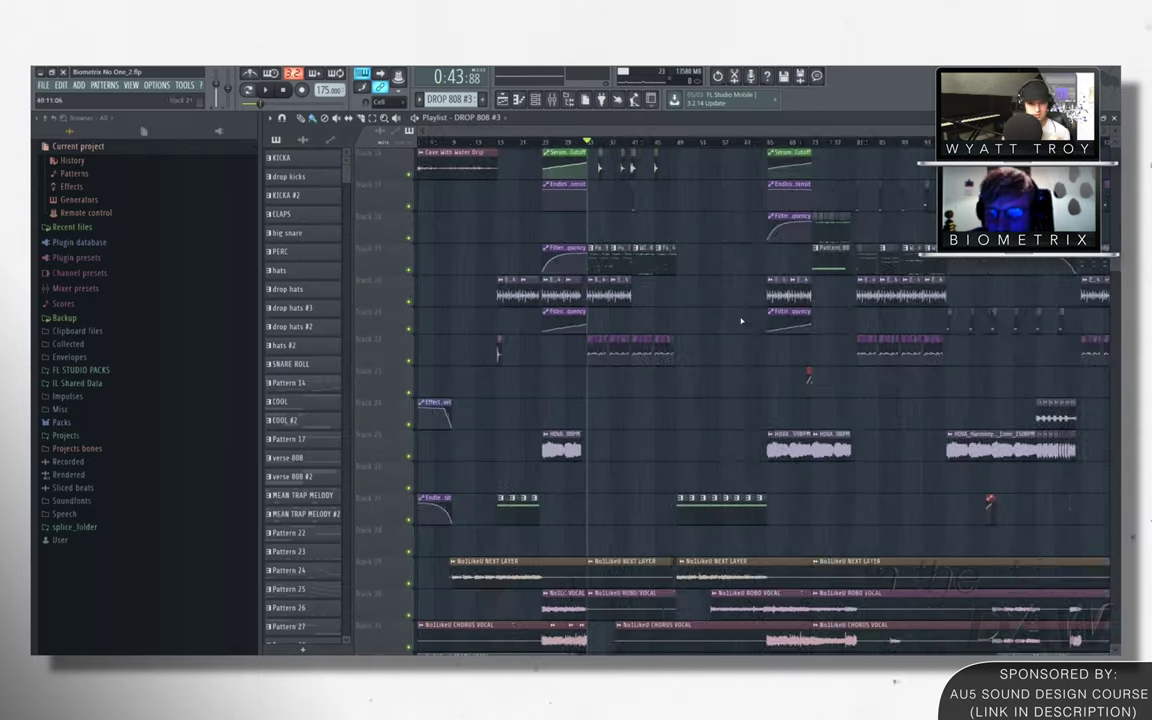
Play from around bar 121 and open the new melody pattern's notes
{"action": "scroll", "coordinate": [925, 150], "scroll_direction": "up", "scroll_amount": 3}
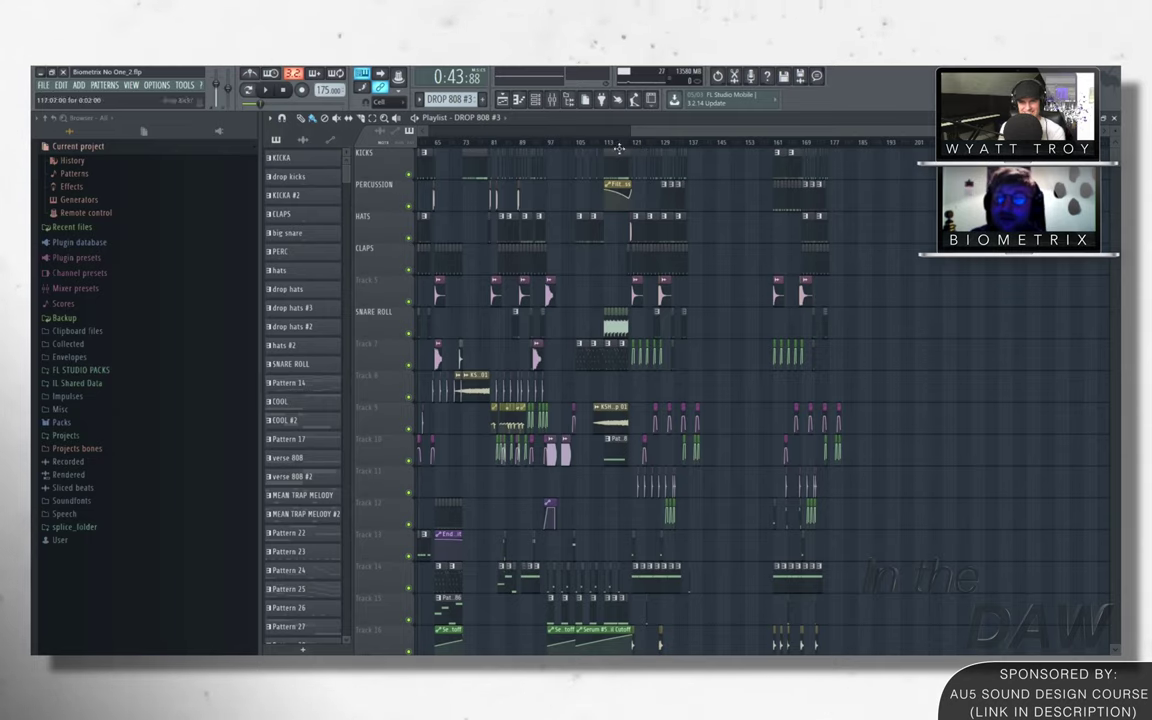
{"action": "left_click", "coordinate": [616, 143]}
{"action": "key", "text": "space"}
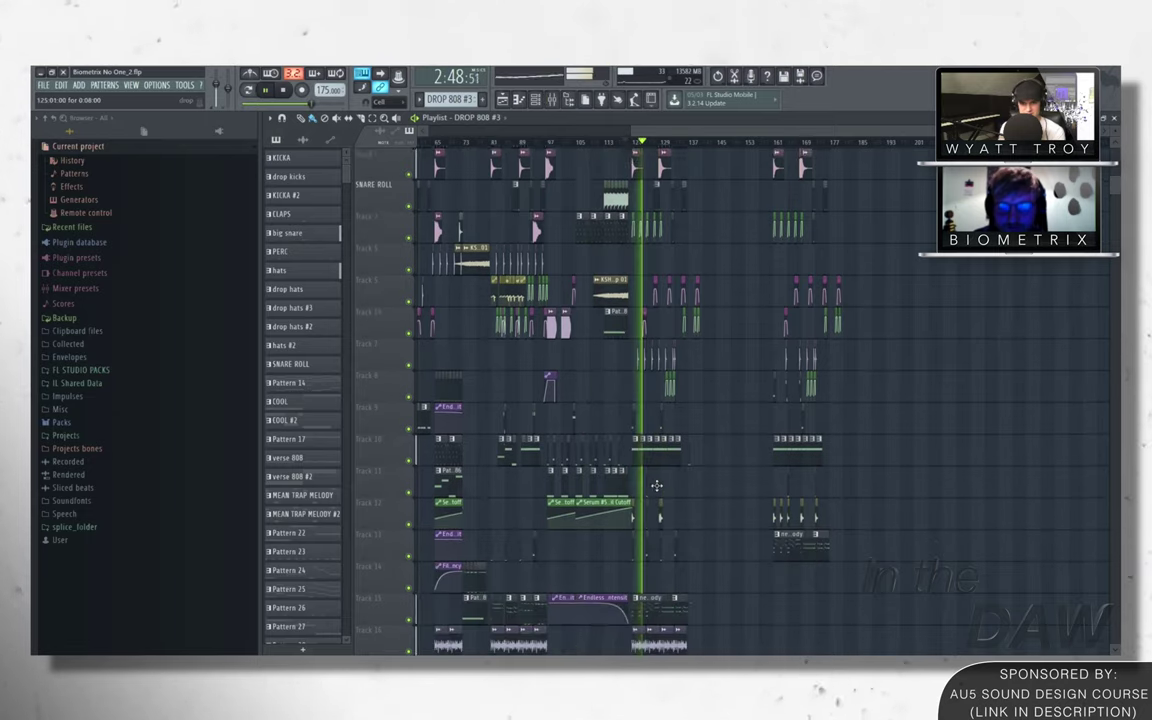
{"action": "double_click", "coordinate": [555, 180]}
{"action": "scroll", "coordinate": [555, 180], "scroll_direction": "down", "scroll_amount": 2}
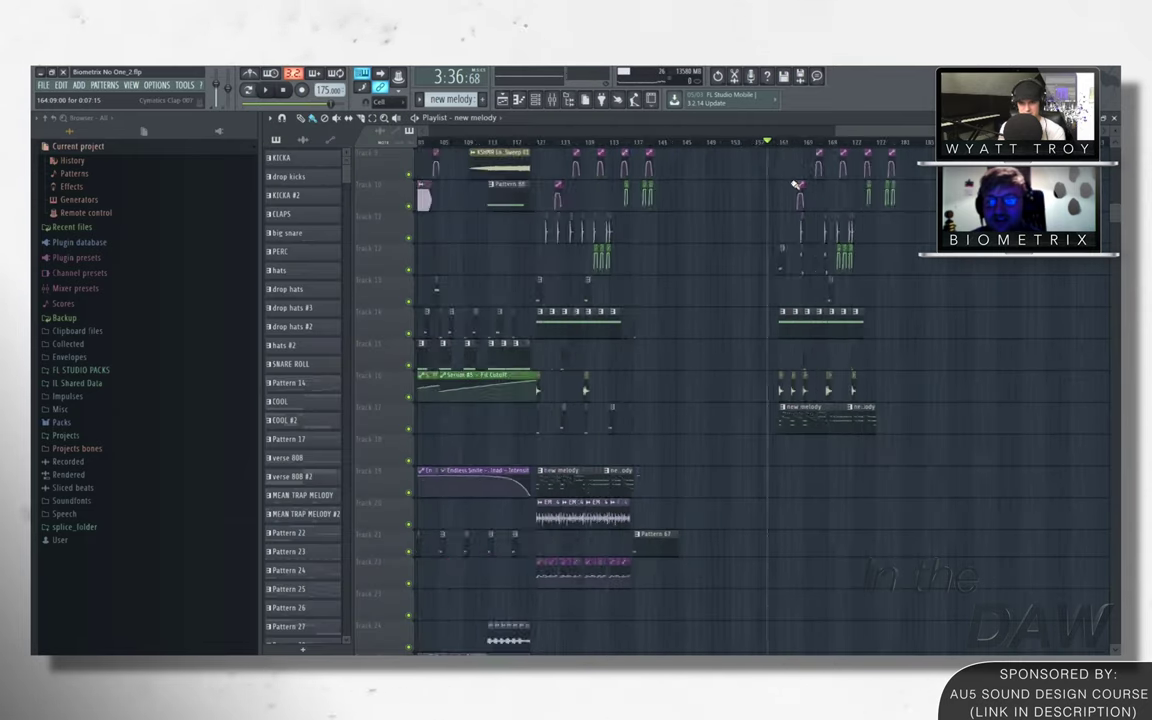
Play from later in the drop, stop, browse the playlist, and solo one track
{"action": "left_click", "coordinate": [782, 142]}
{"action": "key", "text": "space"}
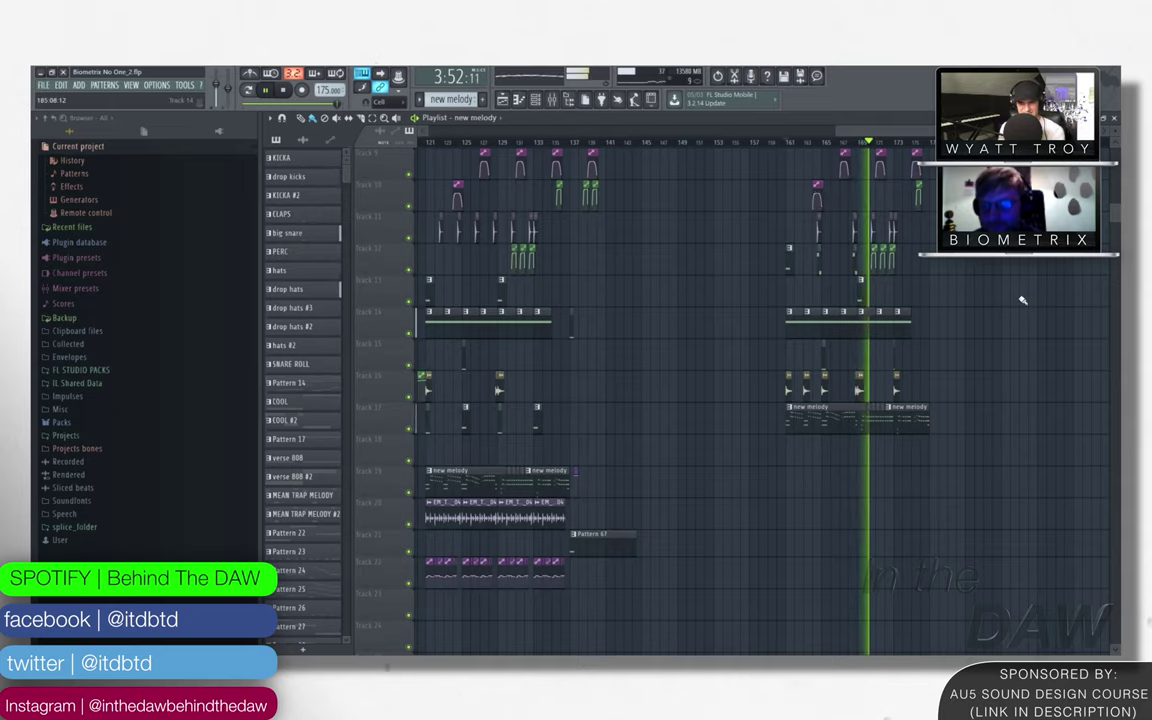
{"action": "key", "text": "space"}
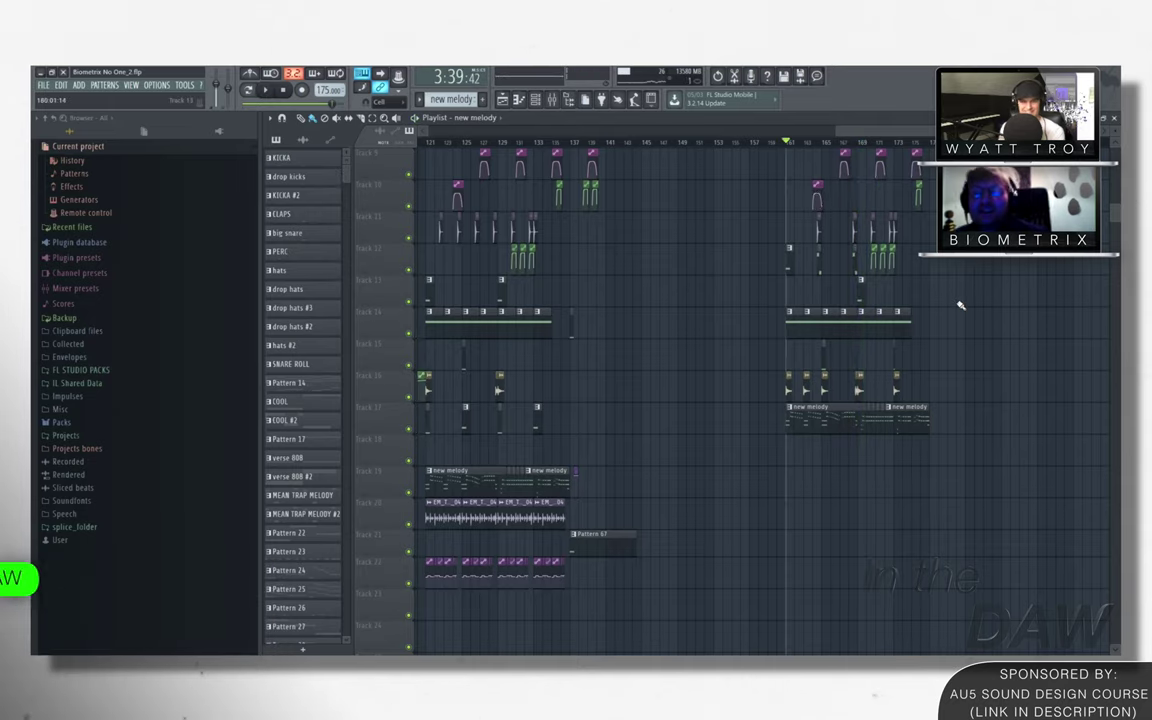
{"action": "scroll", "coordinate": [960, 305], "scroll_direction": "left", "scroll_amount": 10}
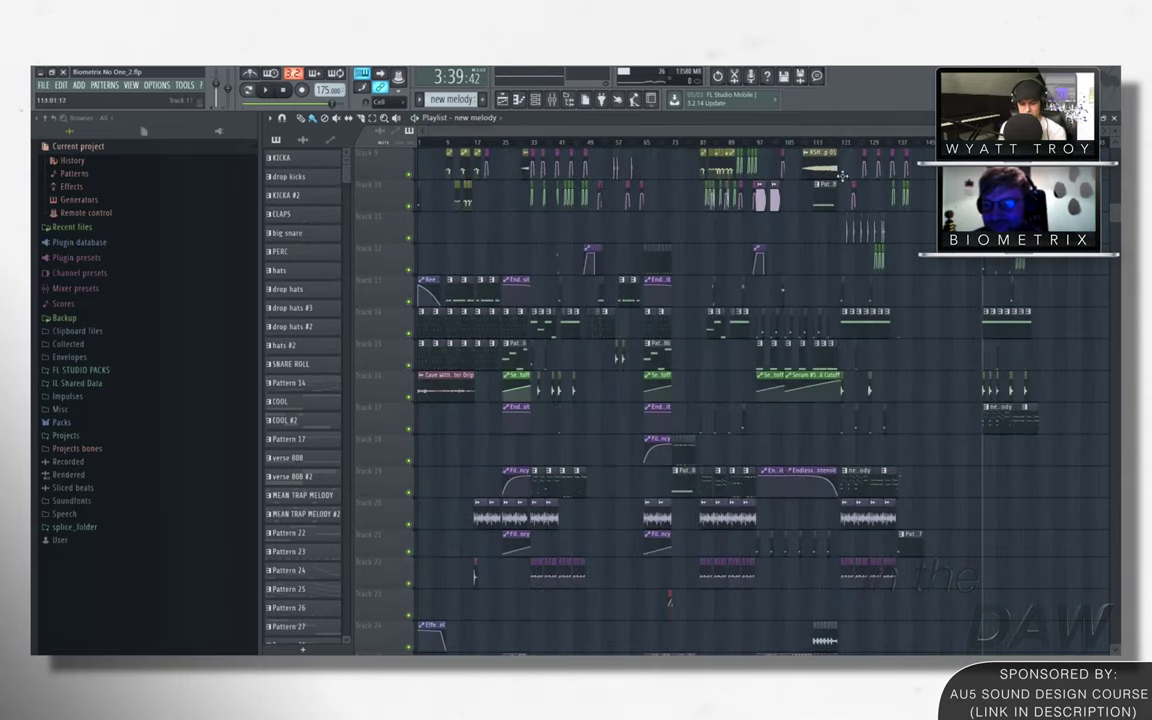
{"action": "scroll", "coordinate": [868, 131], "scroll_direction": "down", "scroll_amount": 5}
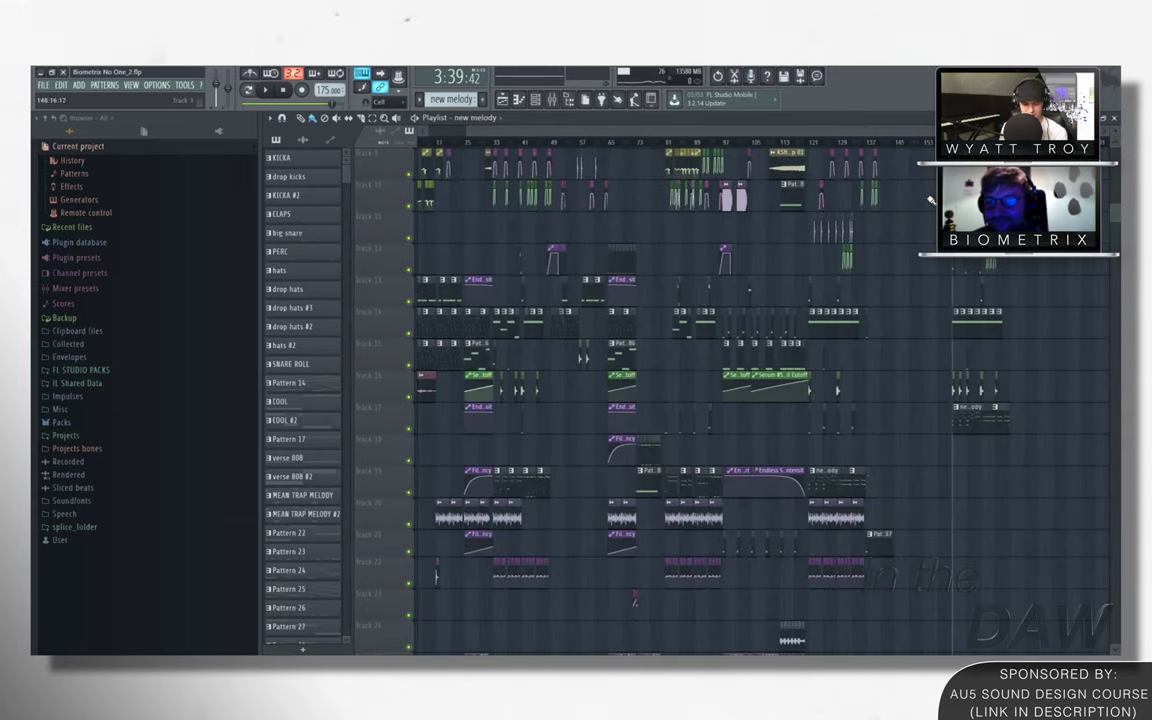
{"action": "scroll", "coordinate": [900, 257], "scroll_direction": "up", "scroll_amount": 1}
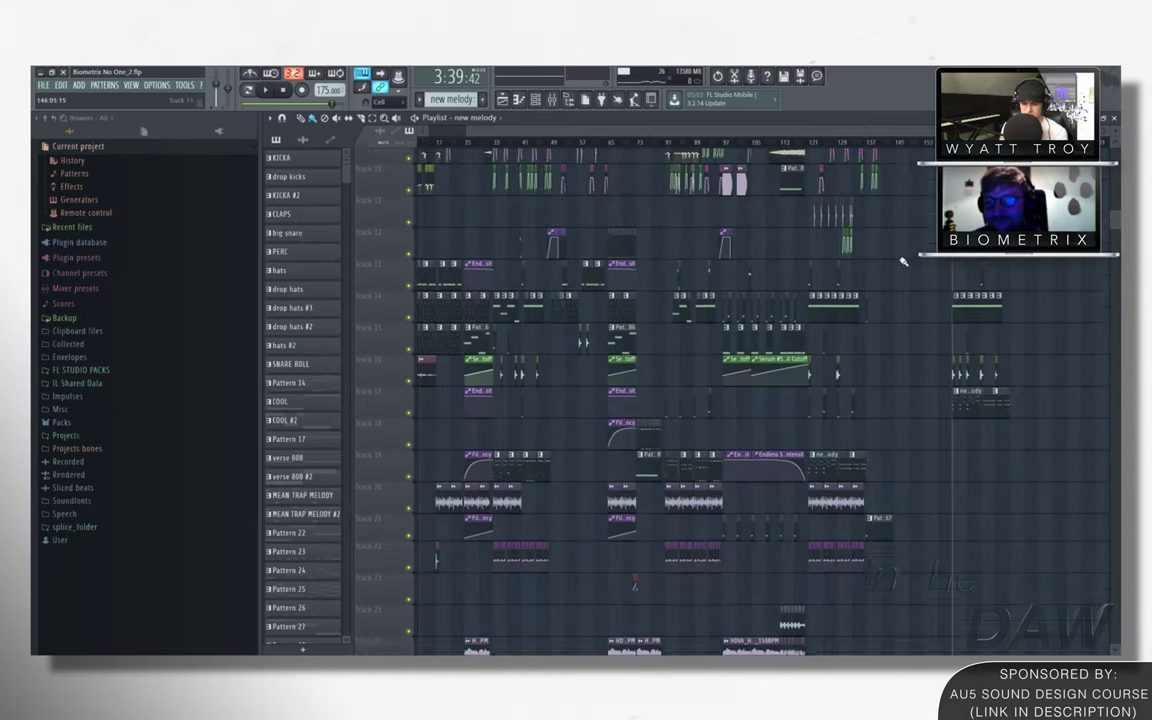
{"action": "scroll", "coordinate": [843, 285], "scroll_direction": "up", "scroll_amount": 7}
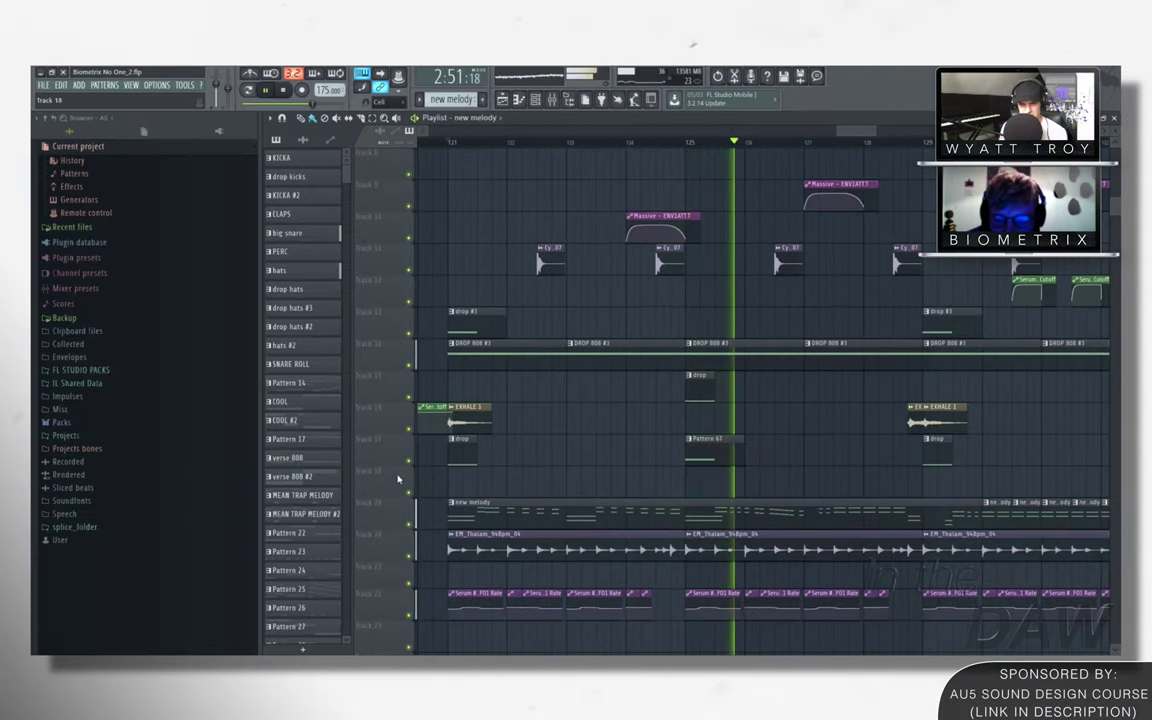
{"action": "right_click", "coordinate": [408, 461]}
{"action": "key", "text": "space"}
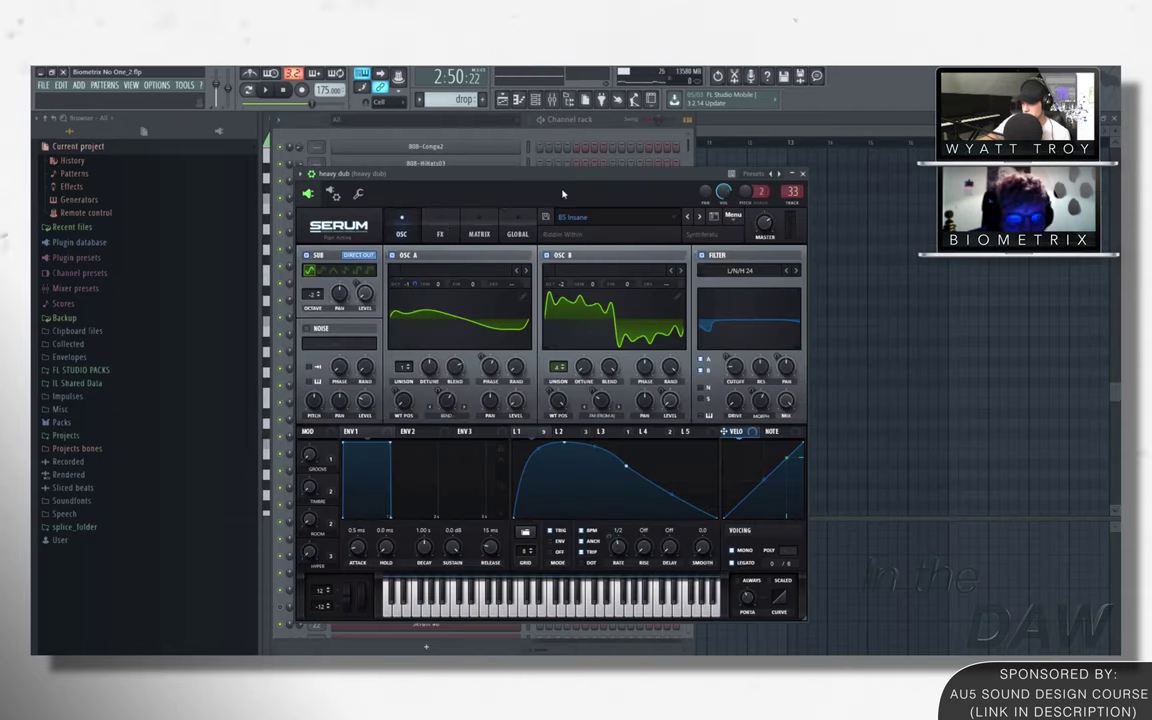
Show the Serum patch's effects chain and open the mixer, moving it aside
{"action": "left_click", "coordinate": [438, 230]}
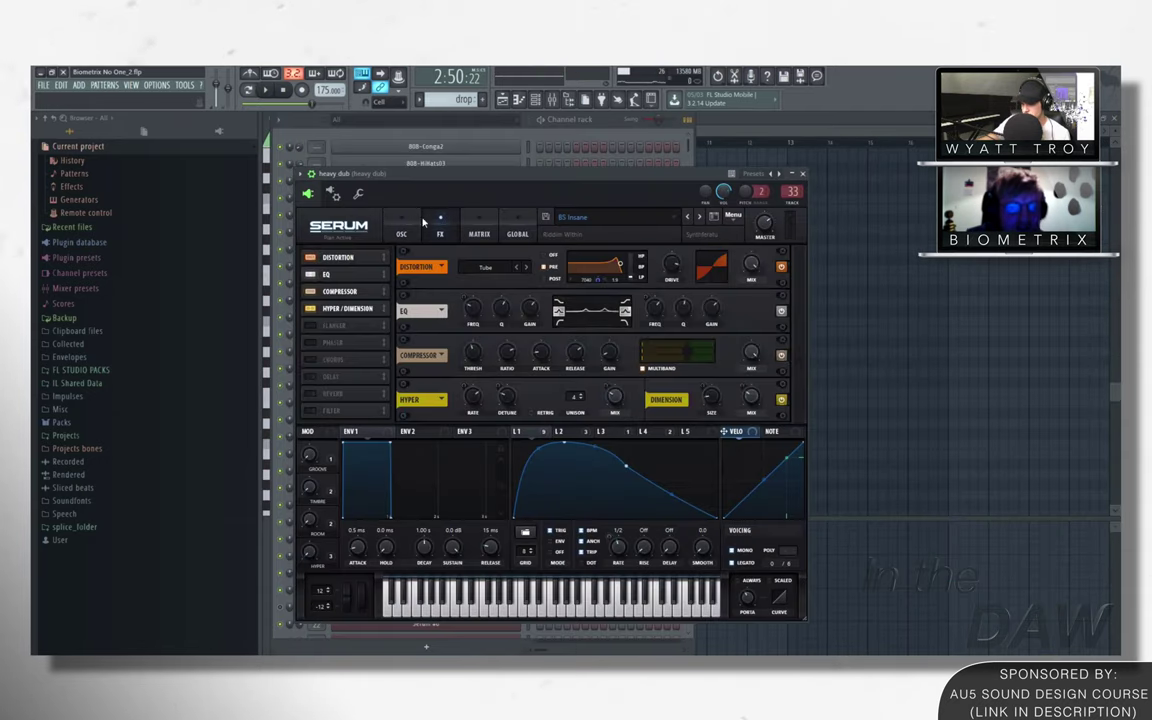
{"action": "key", "text": "F9"}
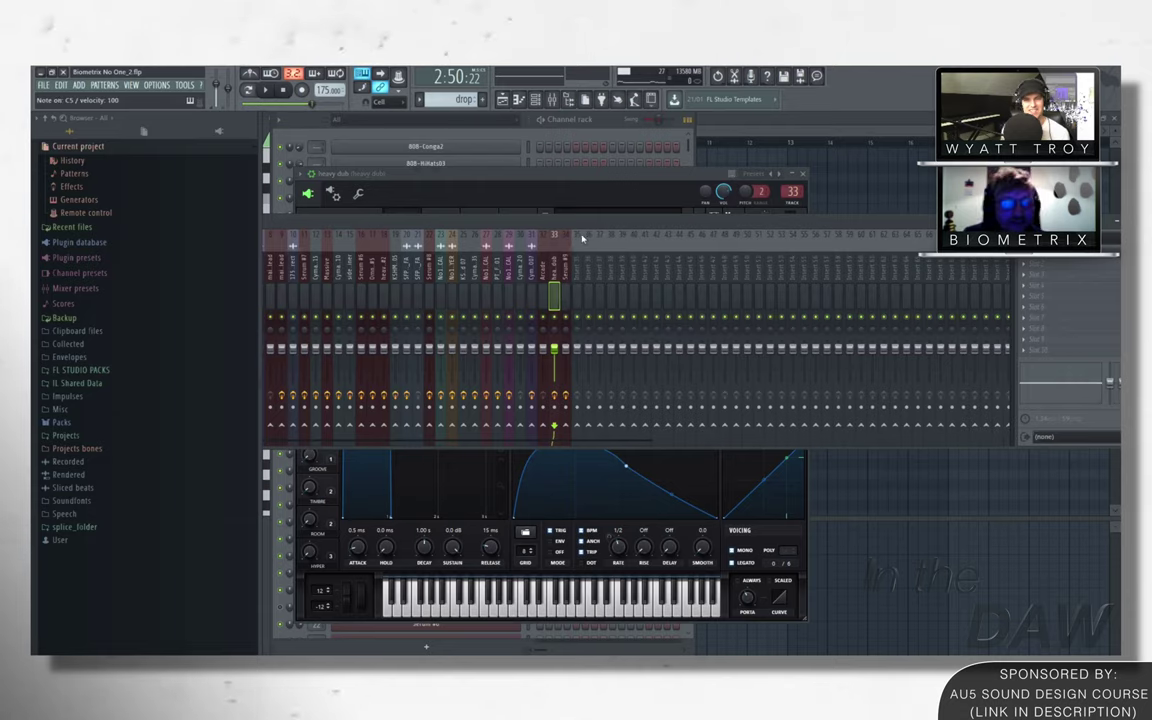
{"action": "left_click_drag", "start_coordinate": [582, 238], "coordinate": [352, 208]}
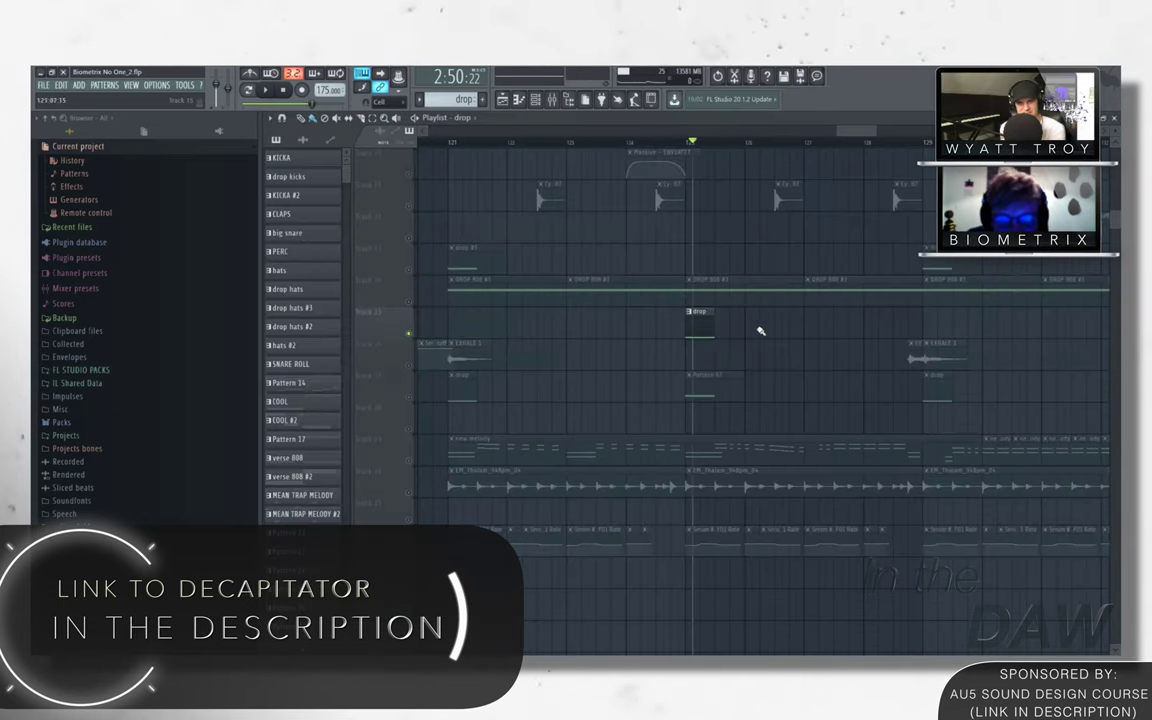
Play the drop from just before bar 125, then stop
{"action": "scroll", "coordinate": [686, 375], "scroll_direction": "up", "scroll_amount": 2}
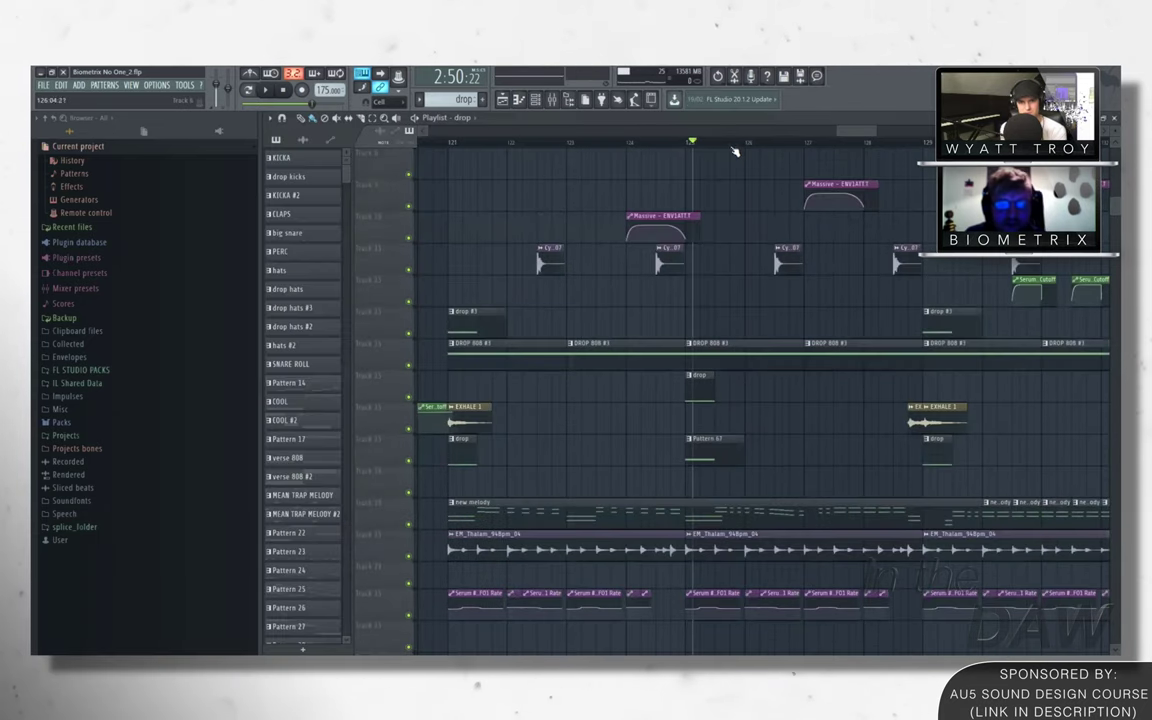
{"action": "left_click", "coordinate": [636, 143]}
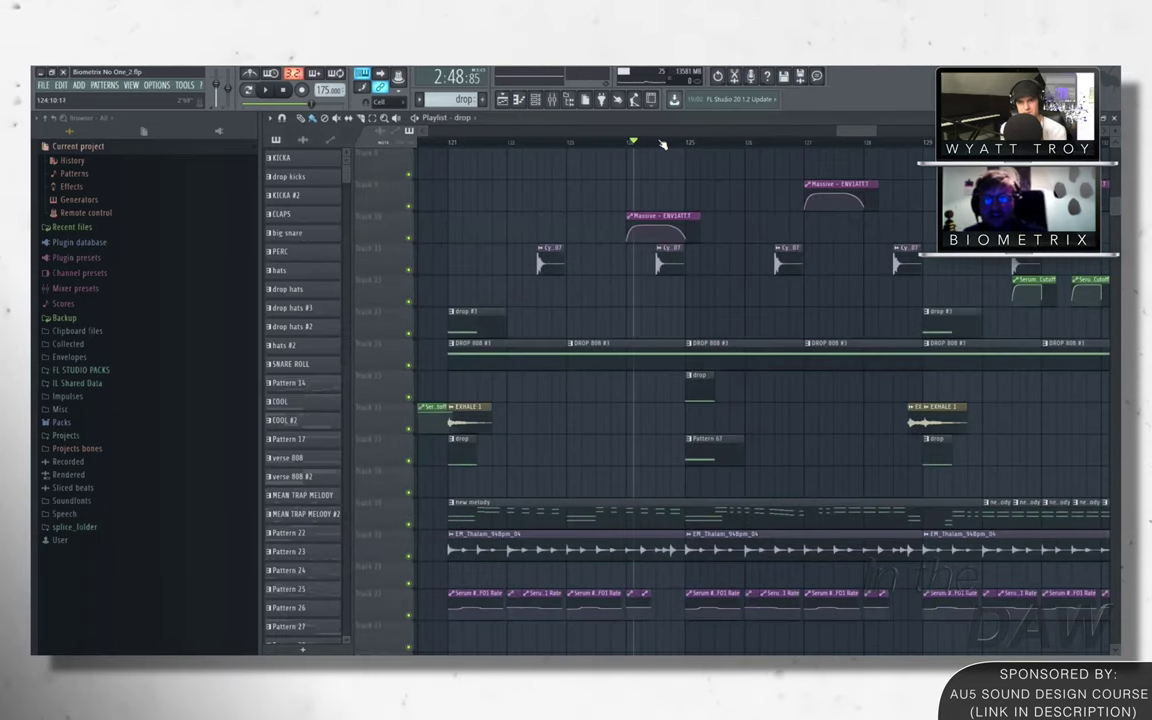
{"action": "key", "text": "space"}
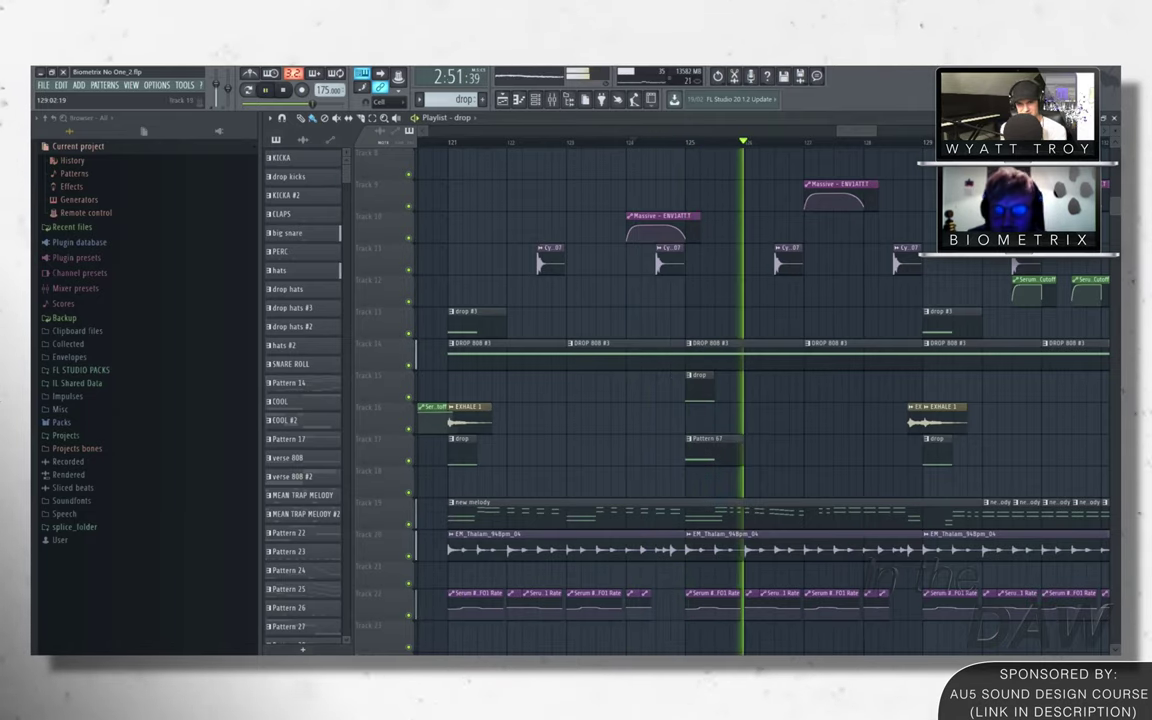
{"action": "key", "text": "space"}
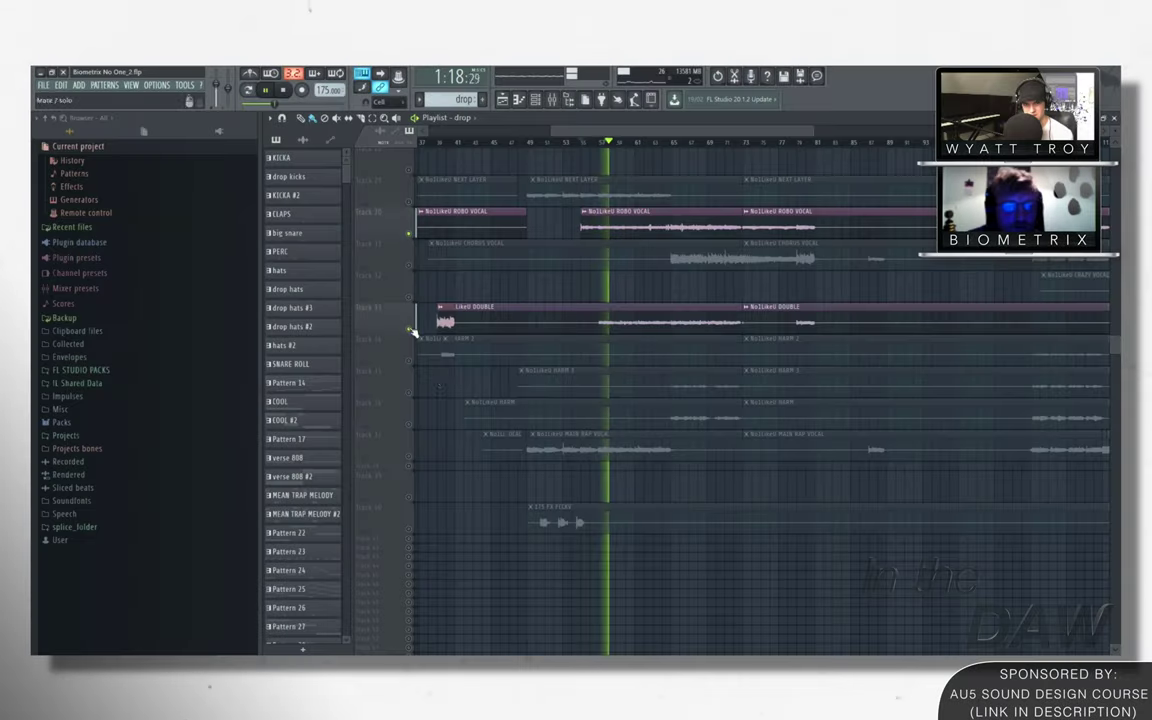
Unmute MAIN RAP VOCAL, NEXT LAYER and CHORUS VOCAL, re-mute the latter two, then unmute all tracks
{"action": "left_click", "coordinate": [411, 457]}
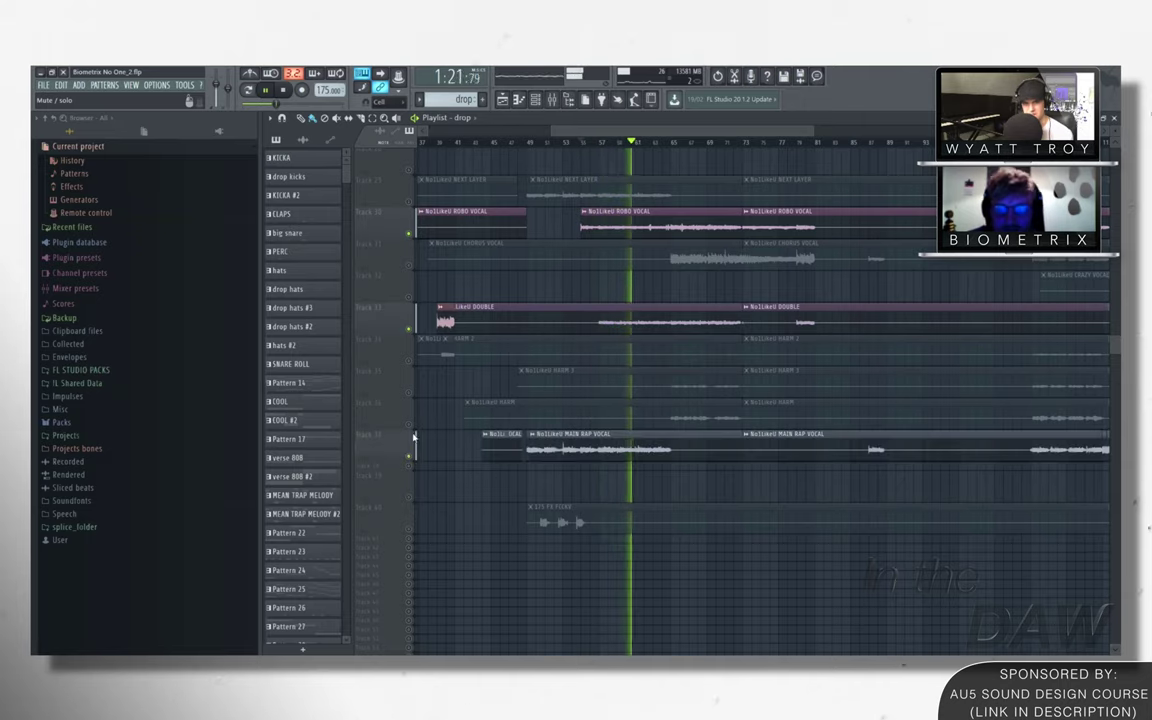
{"action": "left_click", "coordinate": [409, 201]}
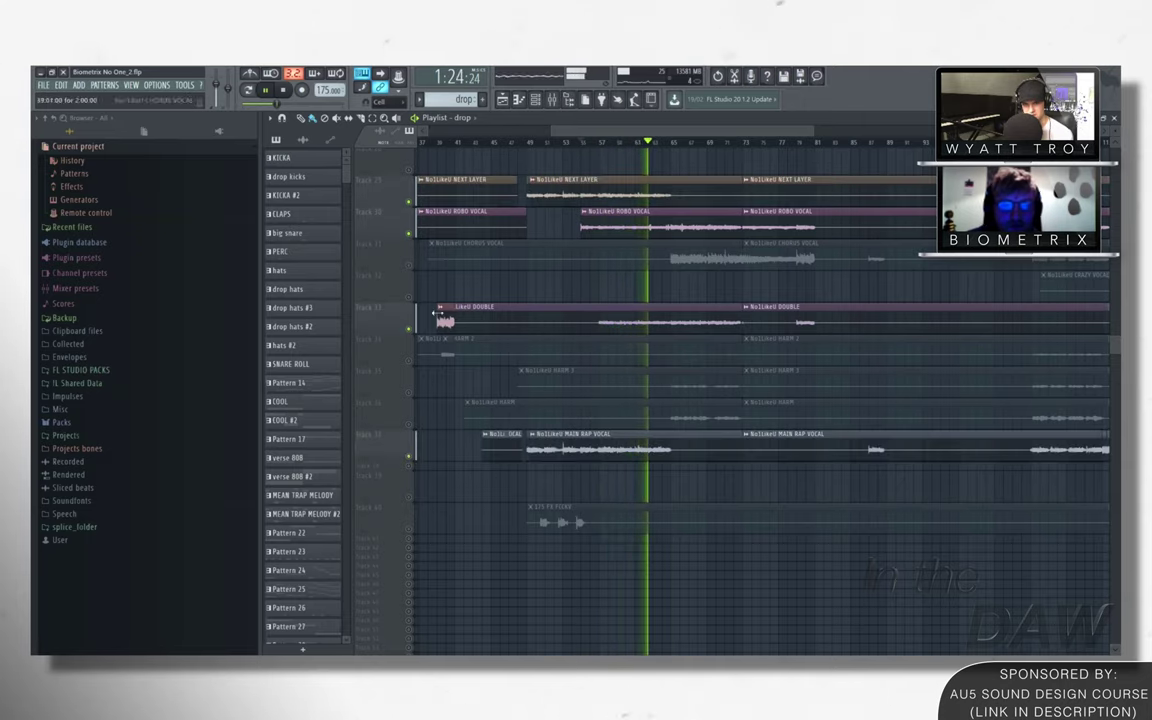
{"action": "left_click", "coordinate": [409, 265]}
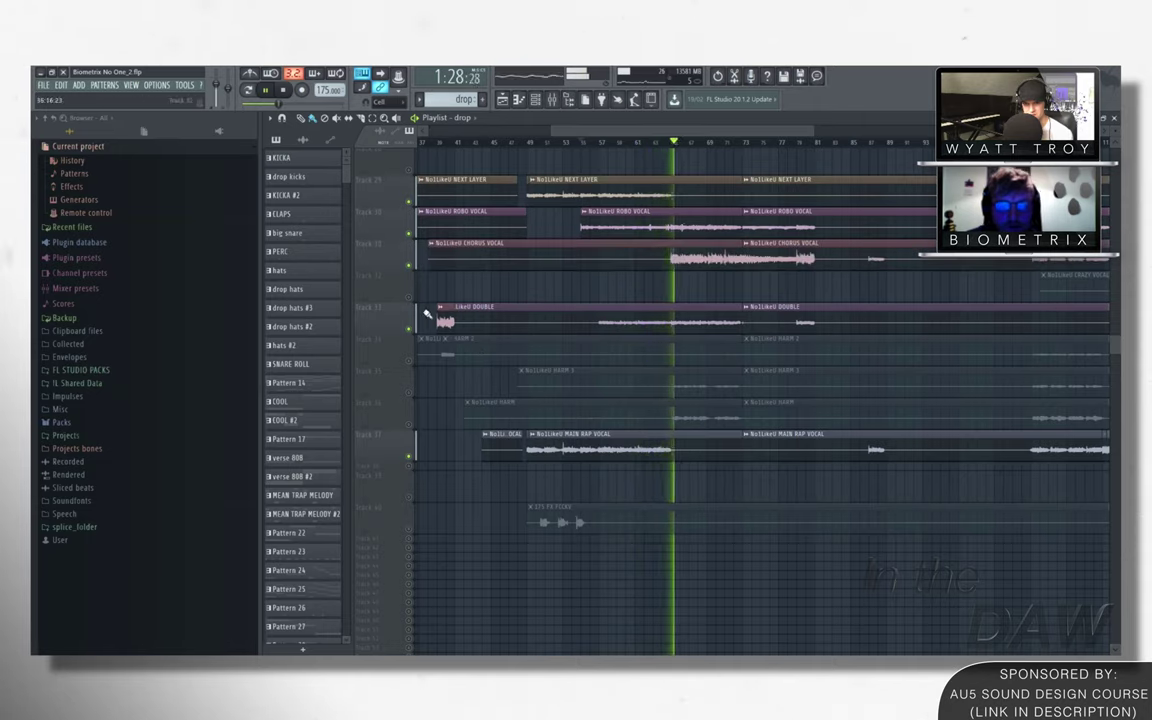
{"action": "left_click", "coordinate": [409, 265]}
{"action": "left_click", "coordinate": [409, 201]}
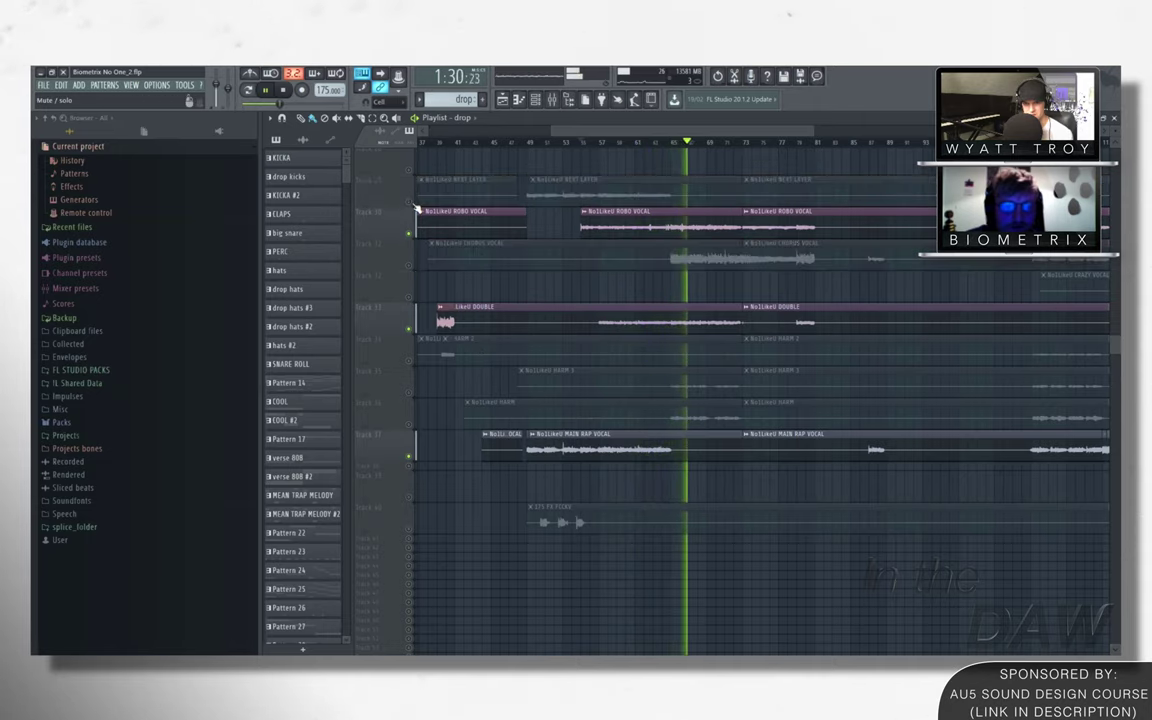
{"action": "right_click", "coordinate": [409, 201]}
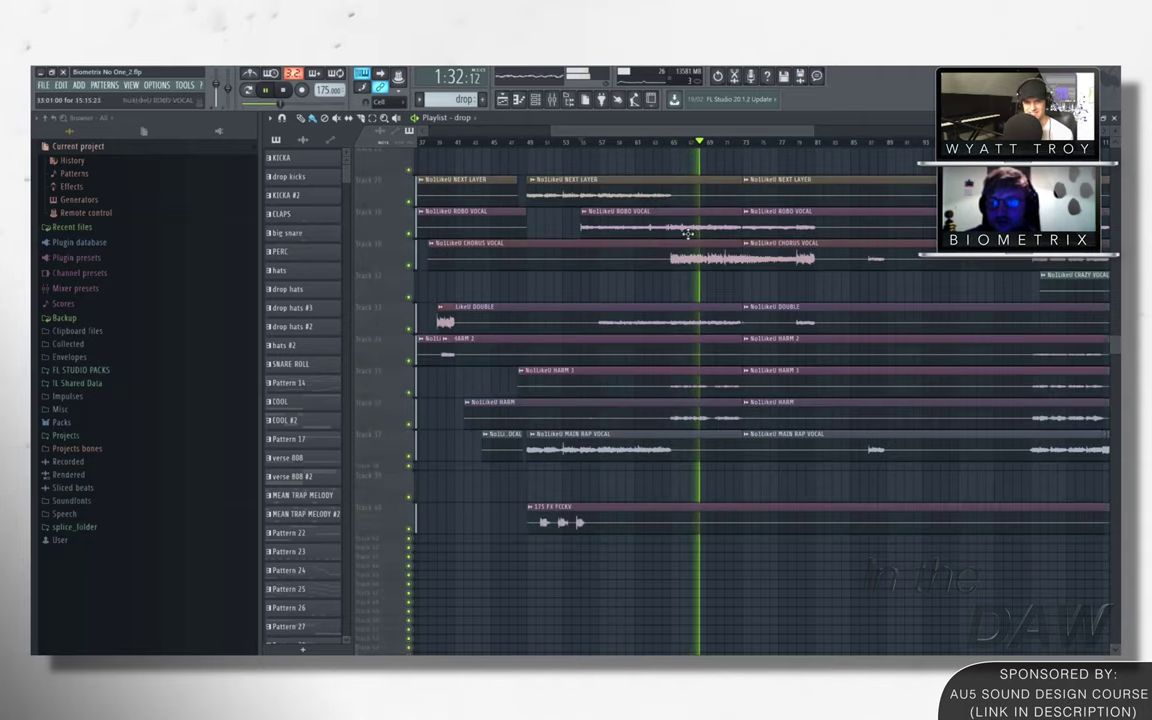
Browse the drop playlist's ASMR Long Sweep 01, Endless Smile and Serum filter clips
{"action": "scroll", "coordinate": [741, 292], "scroll_direction": "up", "scroll_amount": 7}
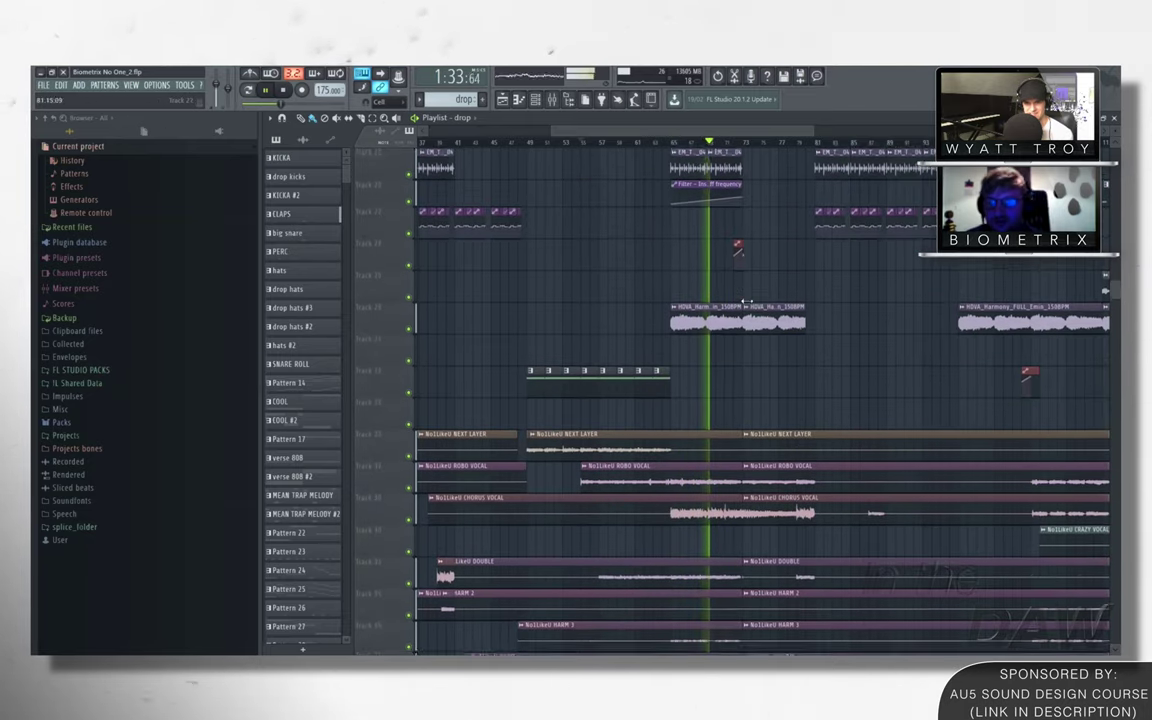
{"action": "scroll", "coordinate": [739, 295], "scroll_direction": "up", "scroll_amount": 4}
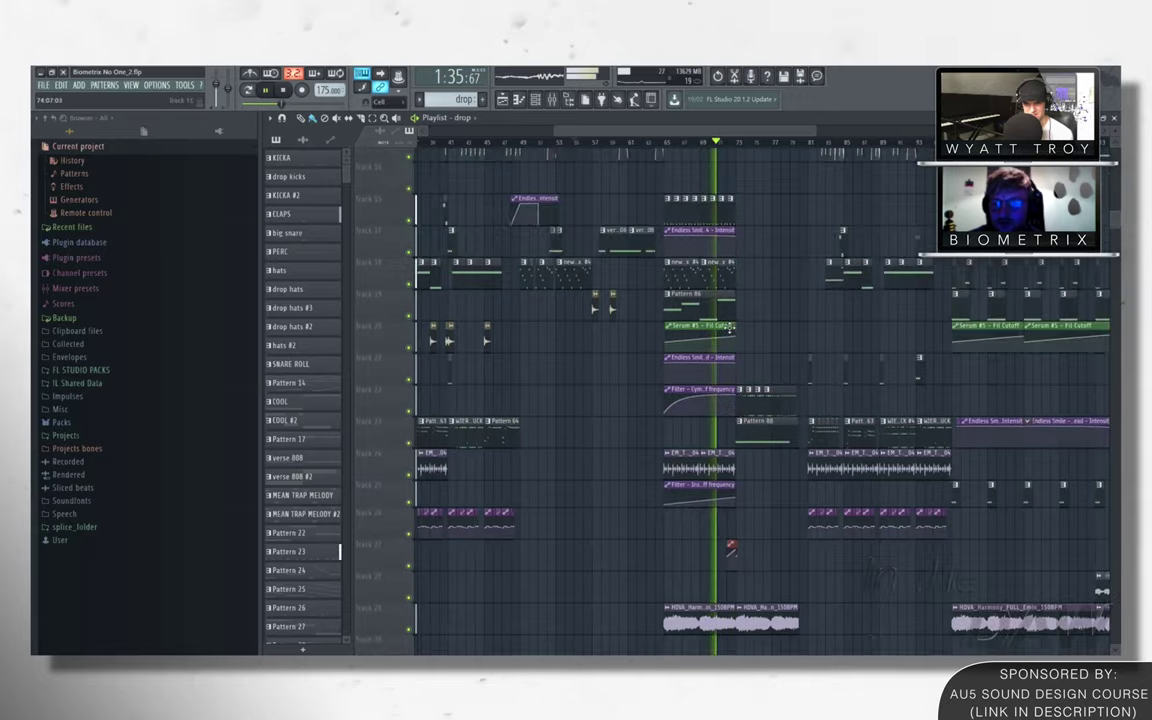
{"action": "scroll", "coordinate": [716, 240], "scroll_direction": "down", "scroll_amount": 3}
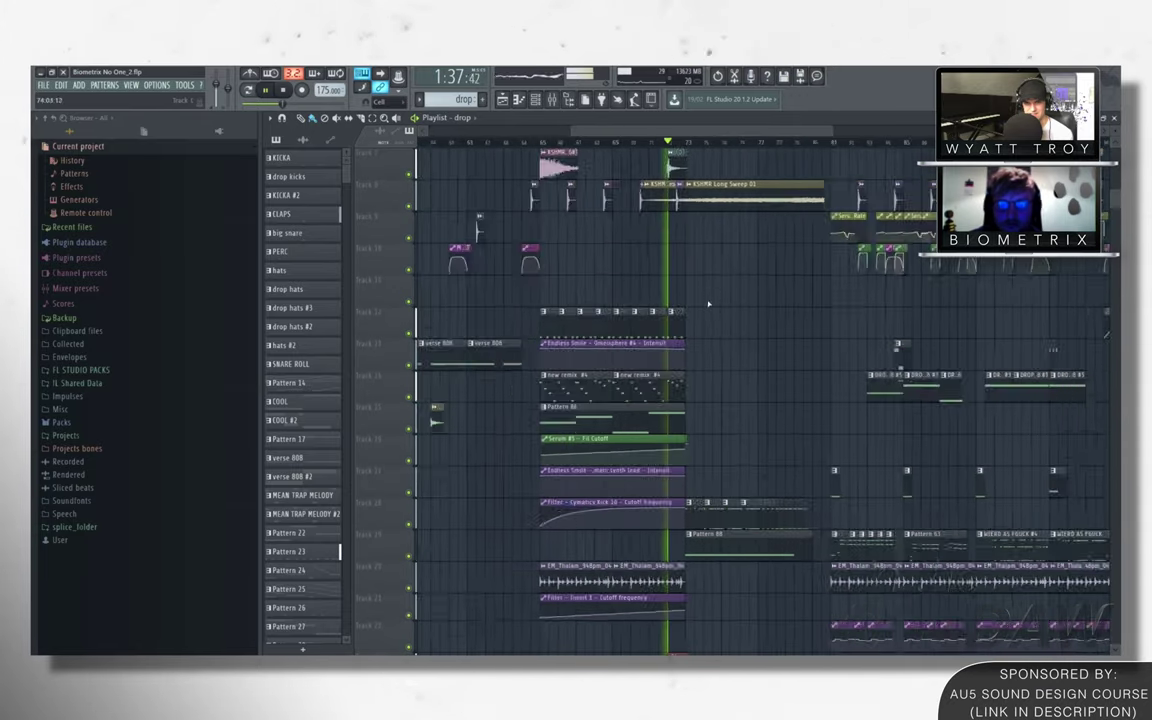
{"action": "scroll", "coordinate": [716, 237], "scroll_direction": "down", "scroll_amount": 2}
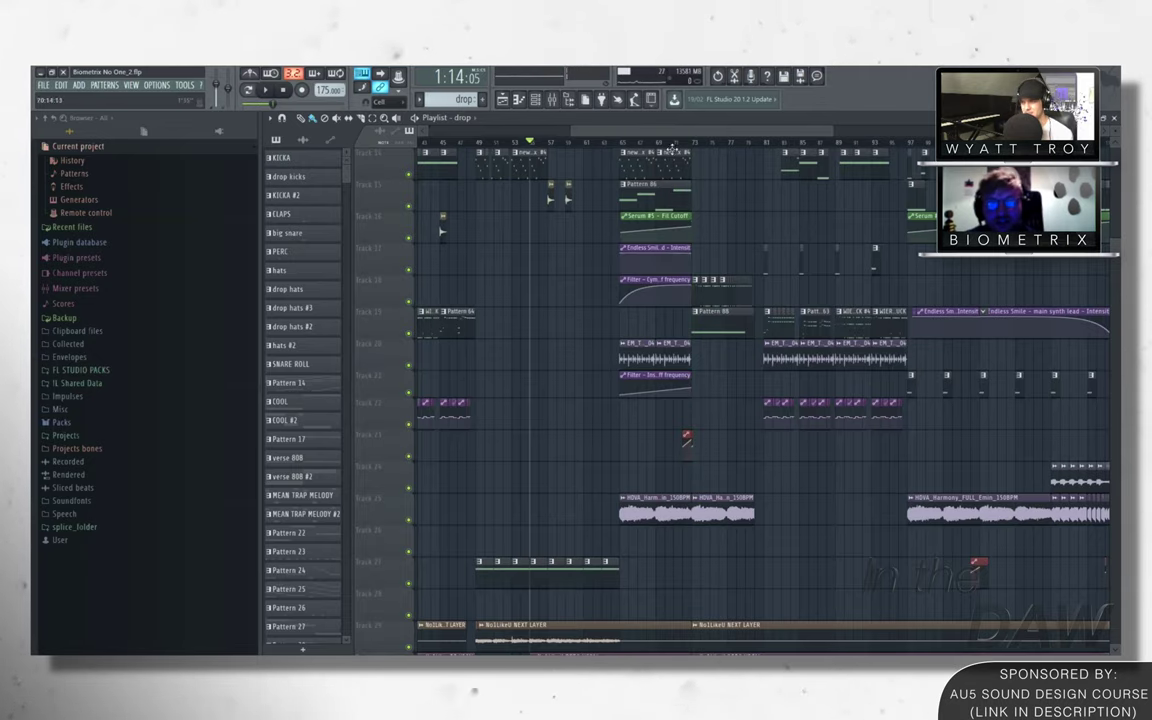
{"action": "left_click_drag", "start_coordinate": [680, 130], "coordinate": [577, 158]}
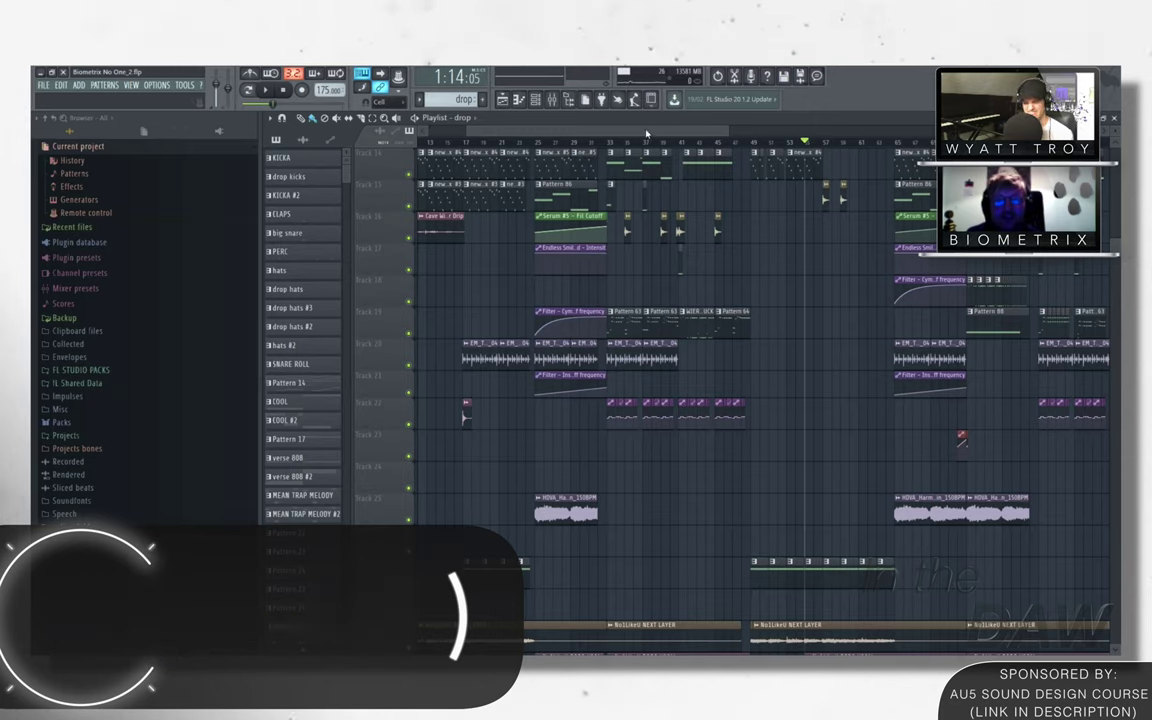
{"action": "scroll", "coordinate": [727, 293], "scroll_direction": "down", "scroll_amount": 2}
{"action": "scroll", "coordinate": [700, 305], "scroll_direction": "up", "scroll_amount": 4}
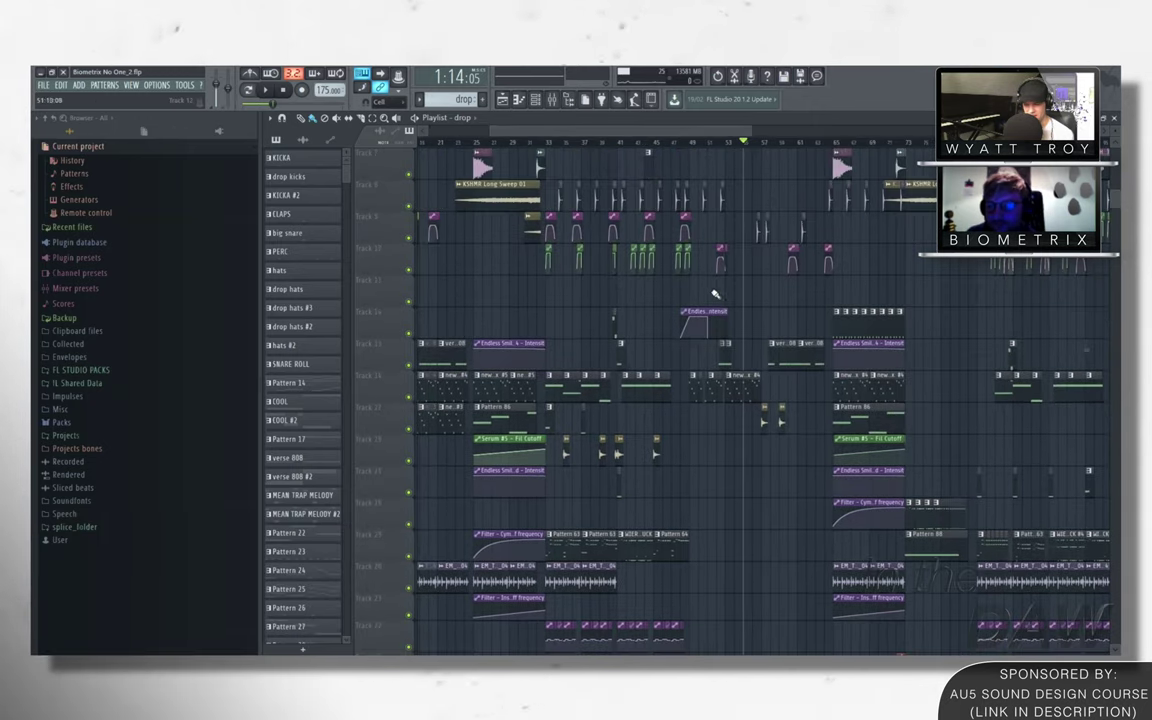
{"action": "scroll", "coordinate": [770, 295], "scroll_direction": "up", "scroll_amount": 5}
{"action": "scroll", "coordinate": [733, 334], "scroll_direction": "down", "scroll_amount": 10}
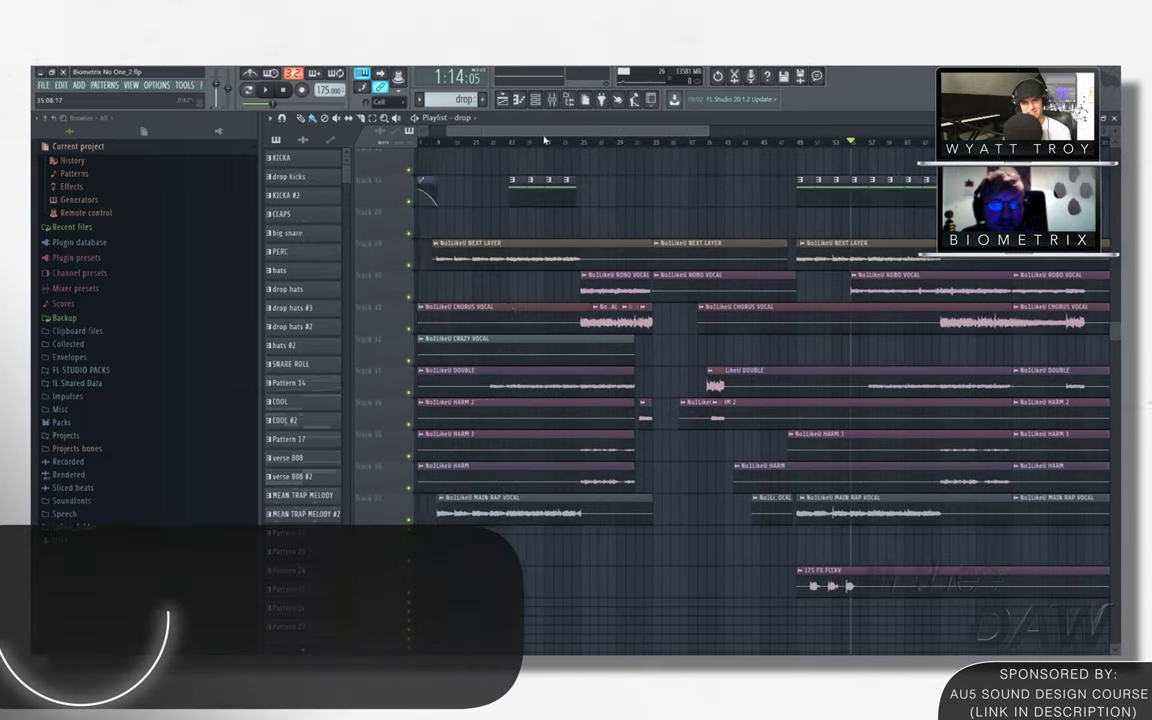
{"action": "scroll", "coordinate": [600, 230], "scroll_direction": "right", "scroll_amount": 1}
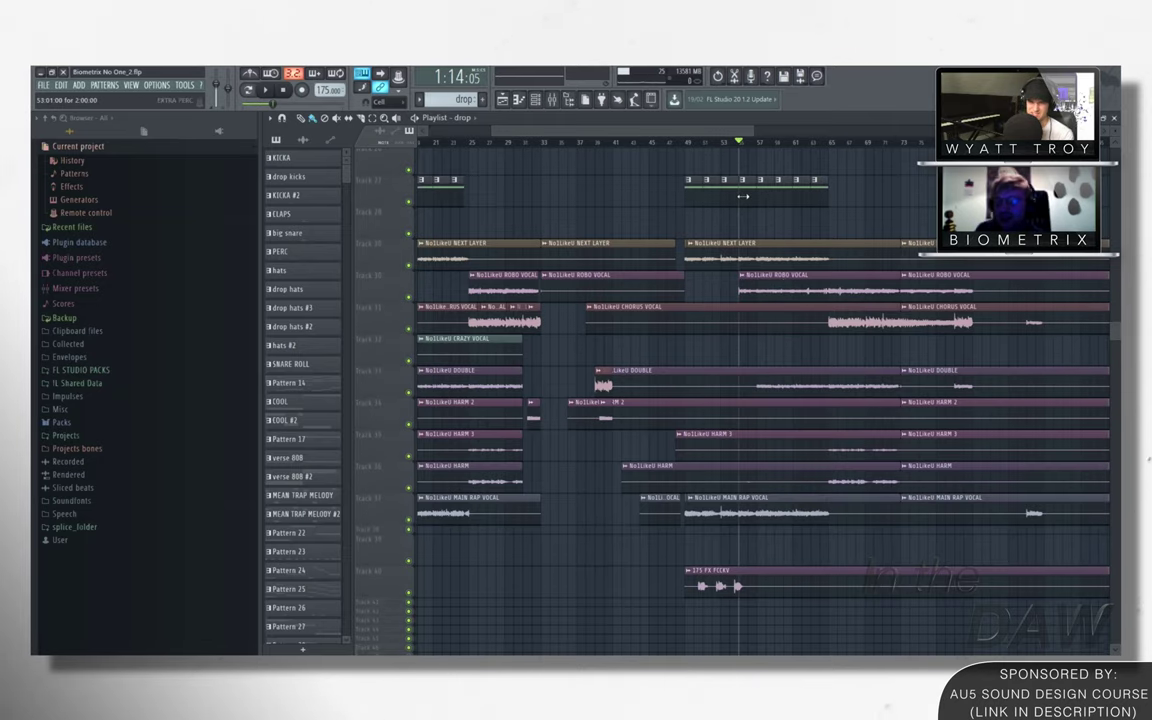
{"action": "left_click_drag", "start_coordinate": [649, 131], "coordinate": [663, 131]}
{"action": "scroll", "coordinate": [692, 334], "scroll_direction": "down", "scroll_amount": 3}
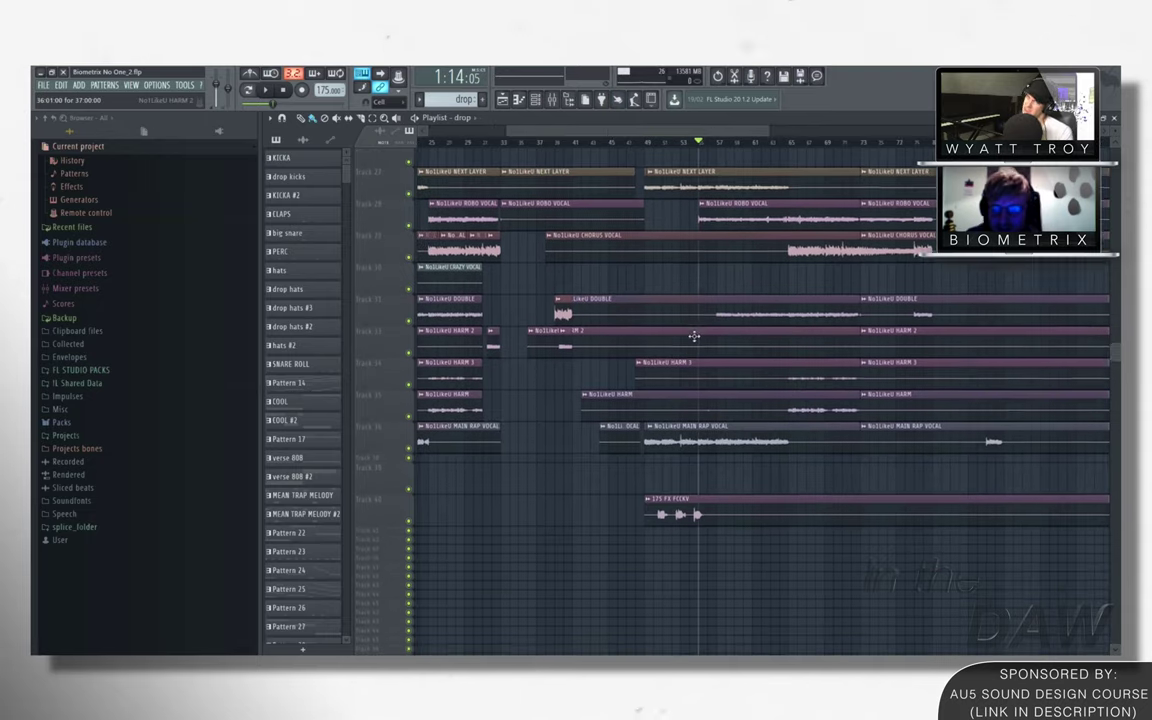
{"action": "scroll", "coordinate": [740, 260], "scroll_direction": "up", "scroll_amount": 2}
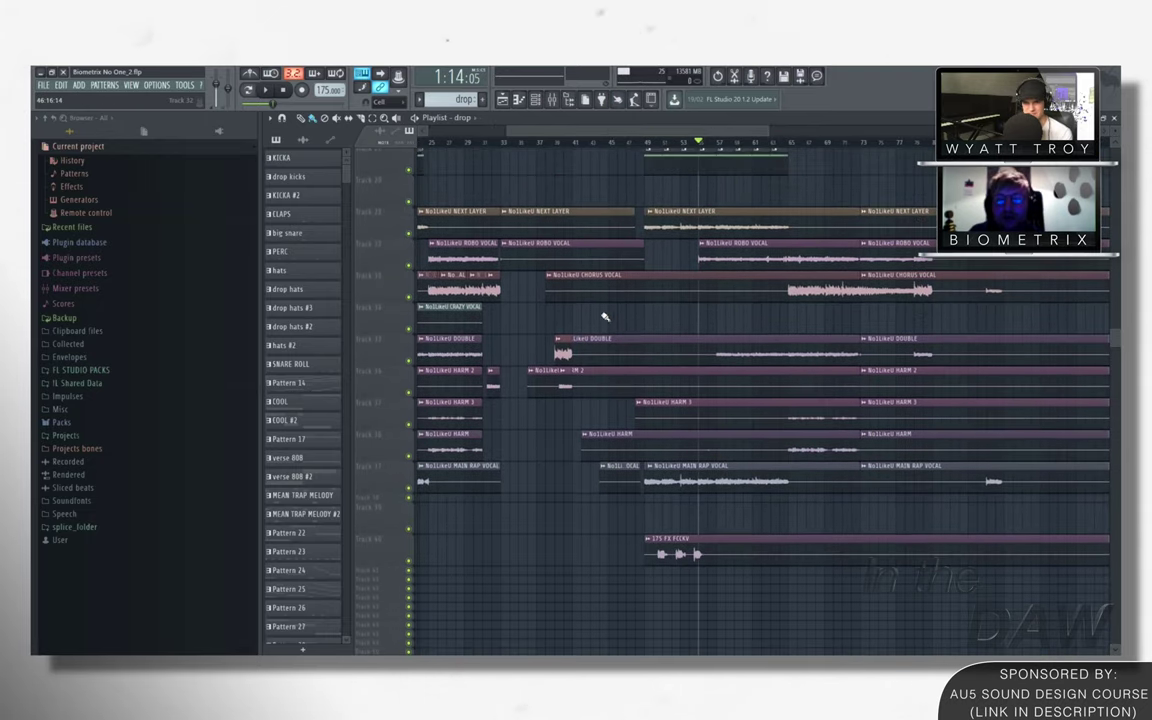
{"action": "scroll", "coordinate": [648, 276], "scroll_direction": "up", "scroll_amount": 2}
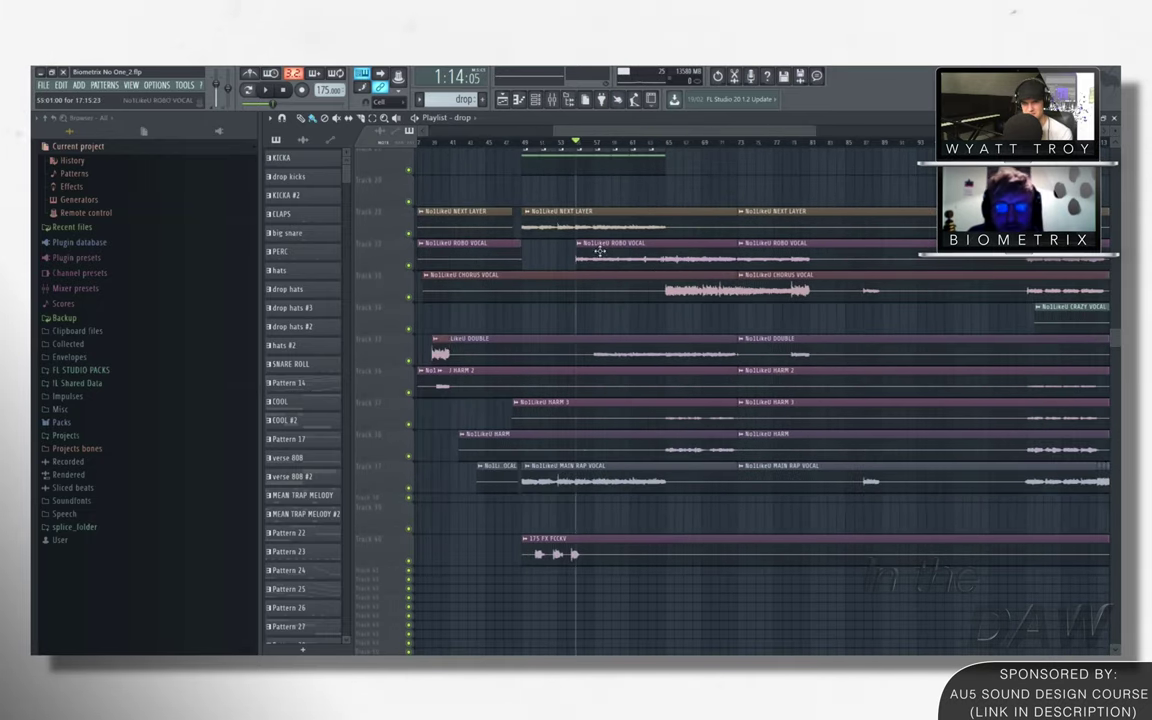
{"action": "scroll", "coordinate": [630, 265], "scroll_direction": "down", "scroll_amount": 1}
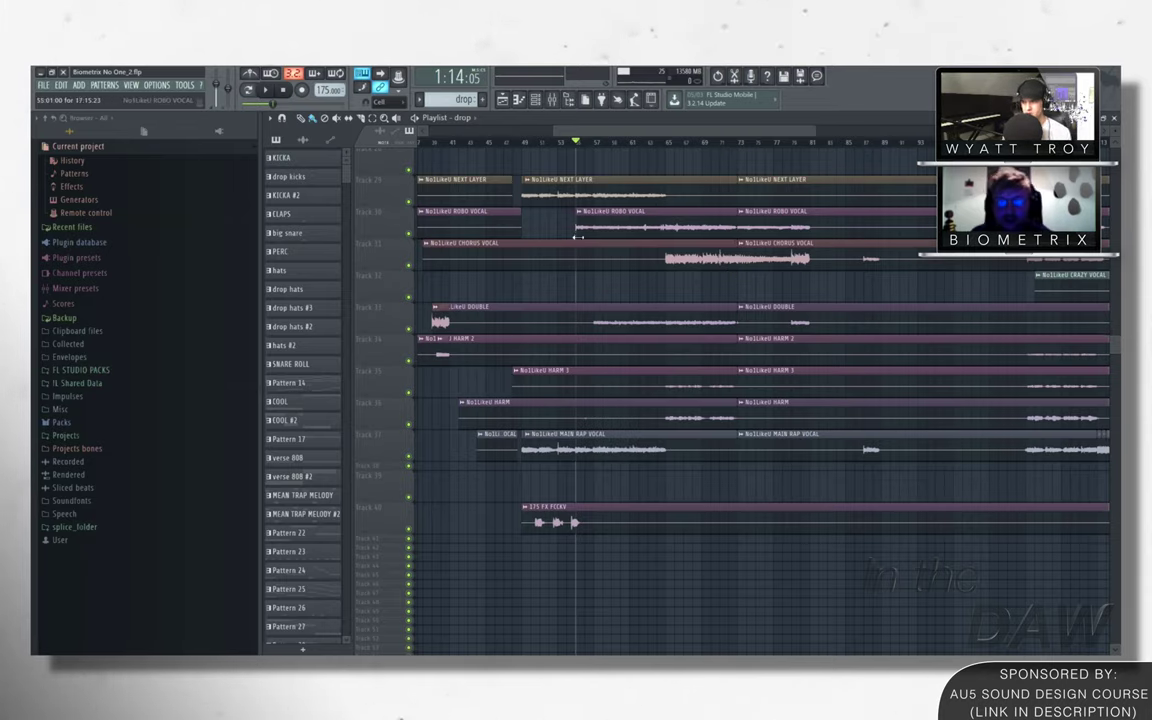
{"action": "scroll", "coordinate": [560, 300], "scroll_direction": "up", "scroll_amount": 6}
{"action": "scroll", "coordinate": [563, 305], "scroll_direction": "down", "scroll_amount": 3}
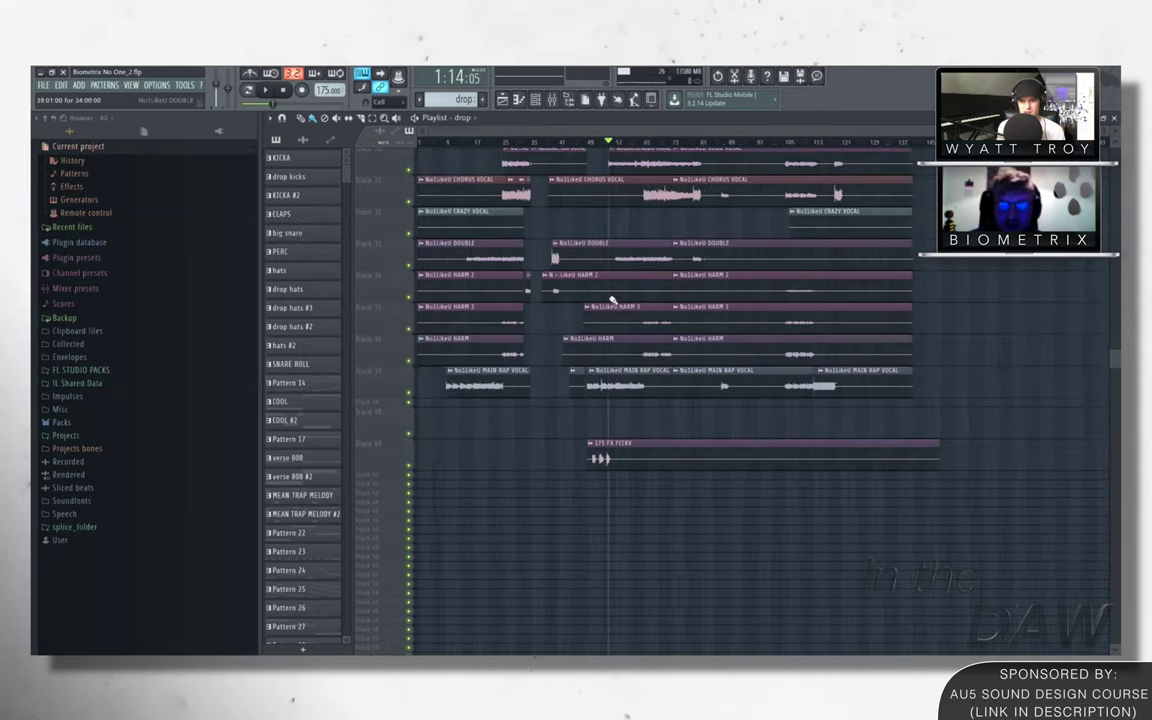
{"action": "scroll", "coordinate": [563, 305], "scroll_direction": "up", "scroll_amount": 10}
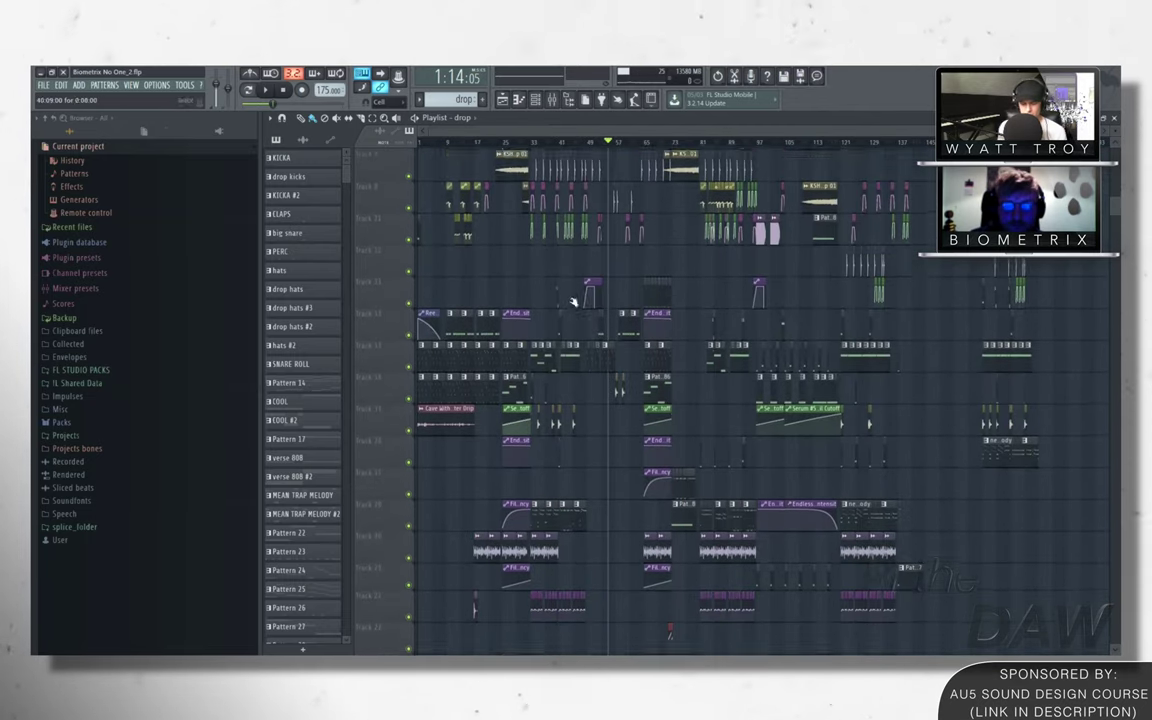
{"action": "scroll", "coordinate": [575, 308], "scroll_direction": "up", "scroll_amount": 5}
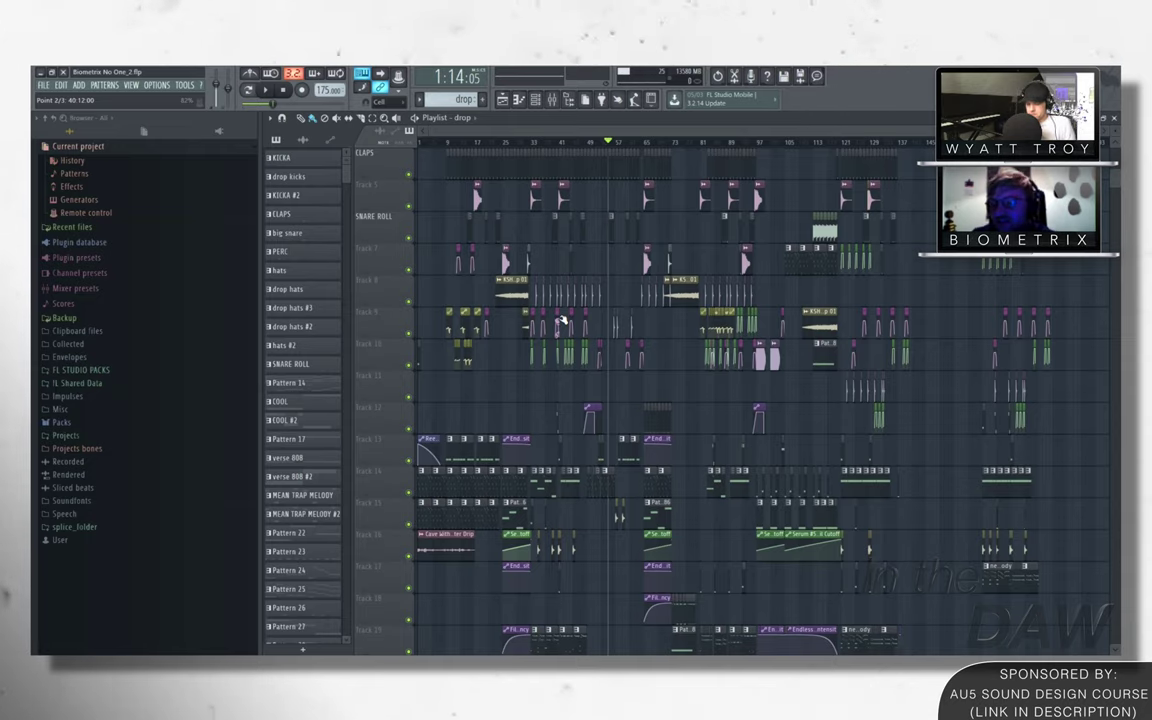
{"action": "scroll", "coordinate": [540, 332], "scroll_direction": "down", "scroll_amount": 2}
Adjust the playlist zoom and move the playhead to around bar 29
{"action": "scroll", "coordinate": [526, 343], "scroll_direction": "down", "scroll_amount": 3}
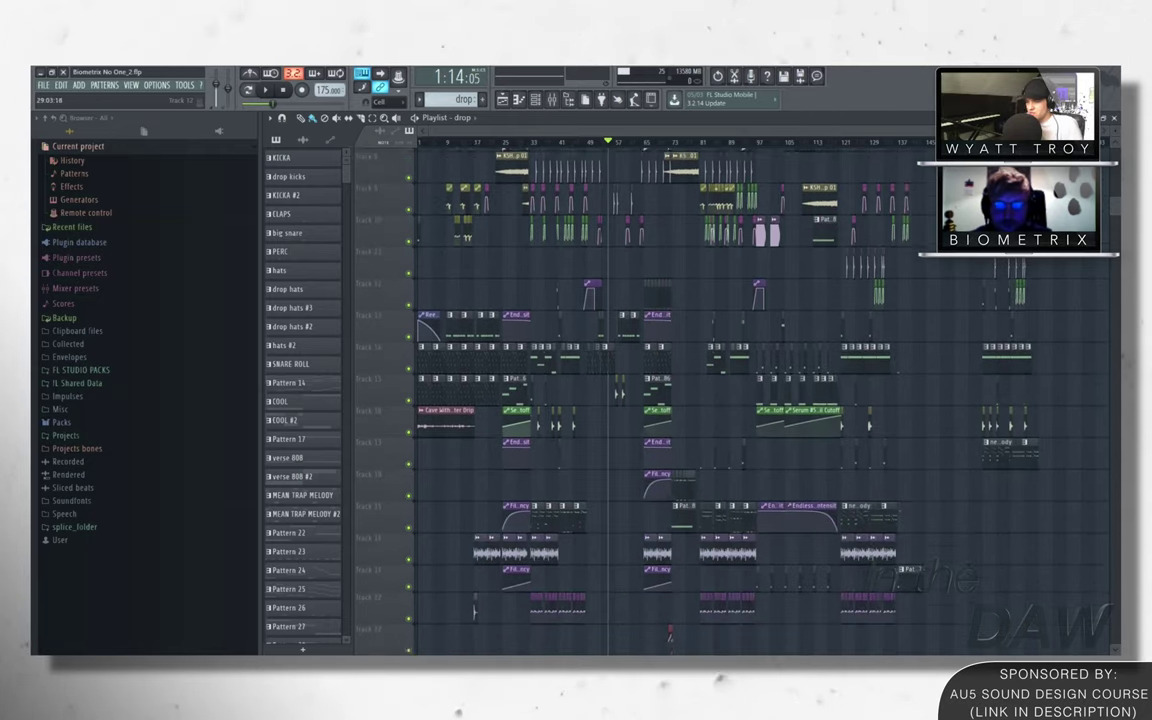
{"action": "scroll", "coordinate": [526, 343], "scroll_direction": "down", "scroll_amount": 1}
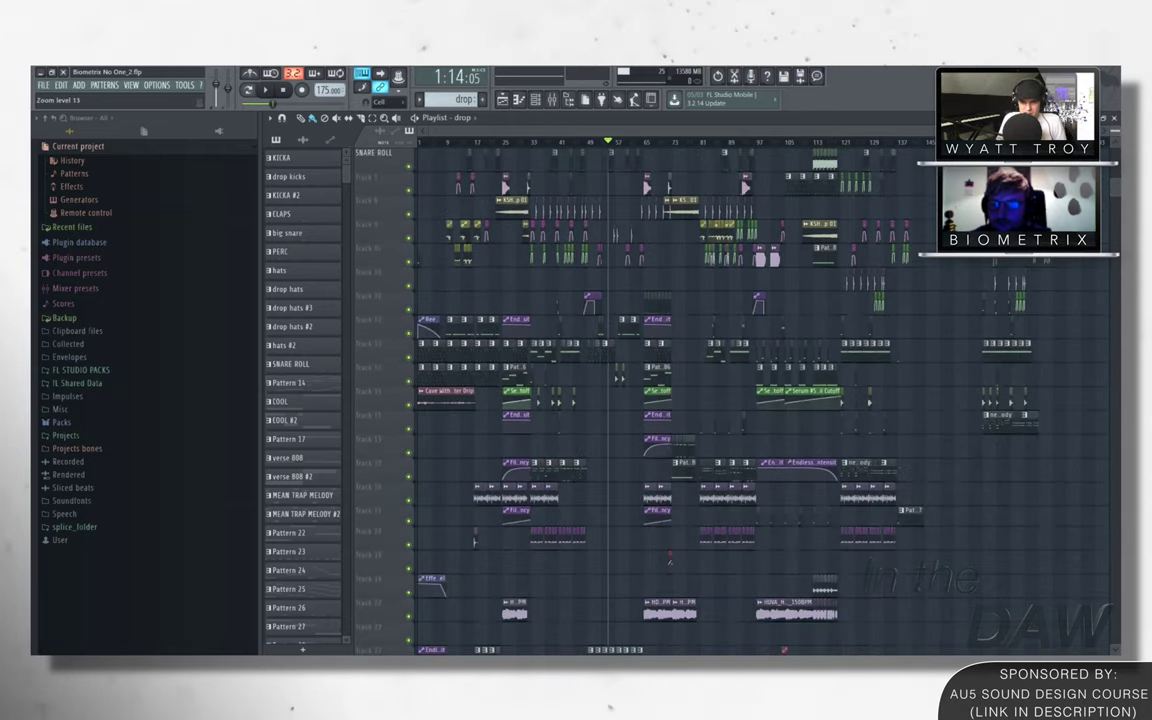
{"action": "scroll", "coordinate": [526, 343], "scroll_direction": "up", "scroll_amount": 1}
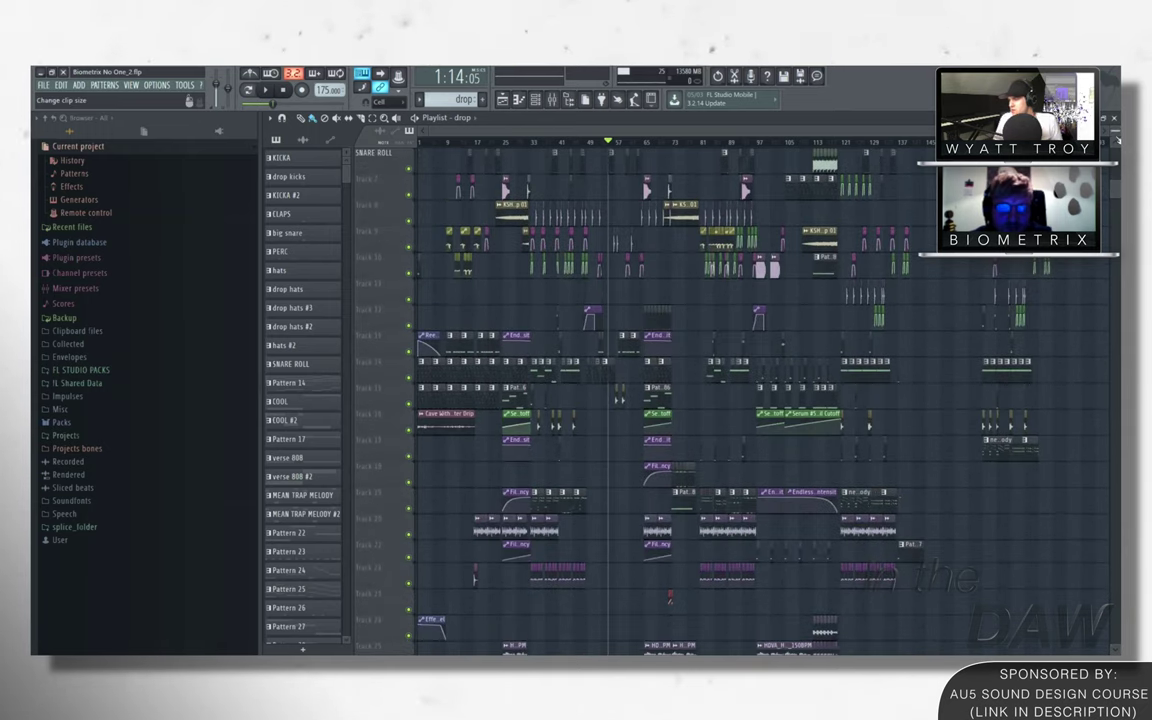
{"action": "scroll", "coordinate": [460, 190], "scroll_direction": "up", "scroll_amount": 5}
{"action": "left_click", "coordinate": [520, 143]}
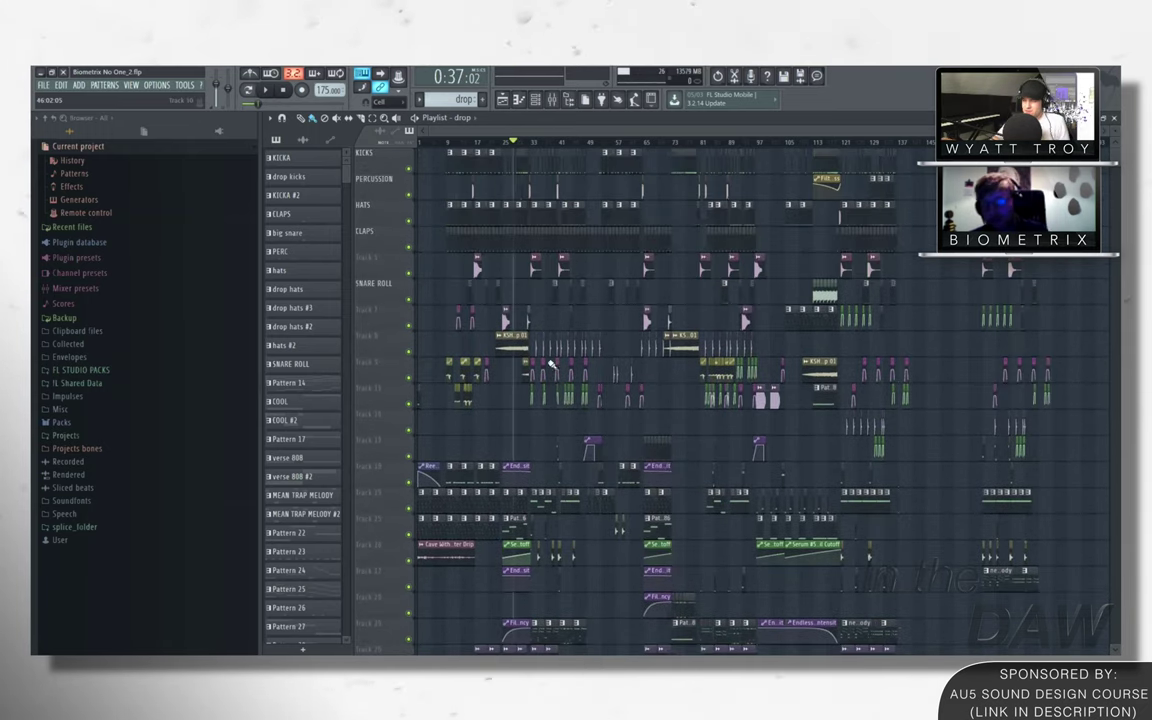
{"action": "scroll", "coordinate": [415, 533], "scroll_direction": "down", "scroll_amount": 2}
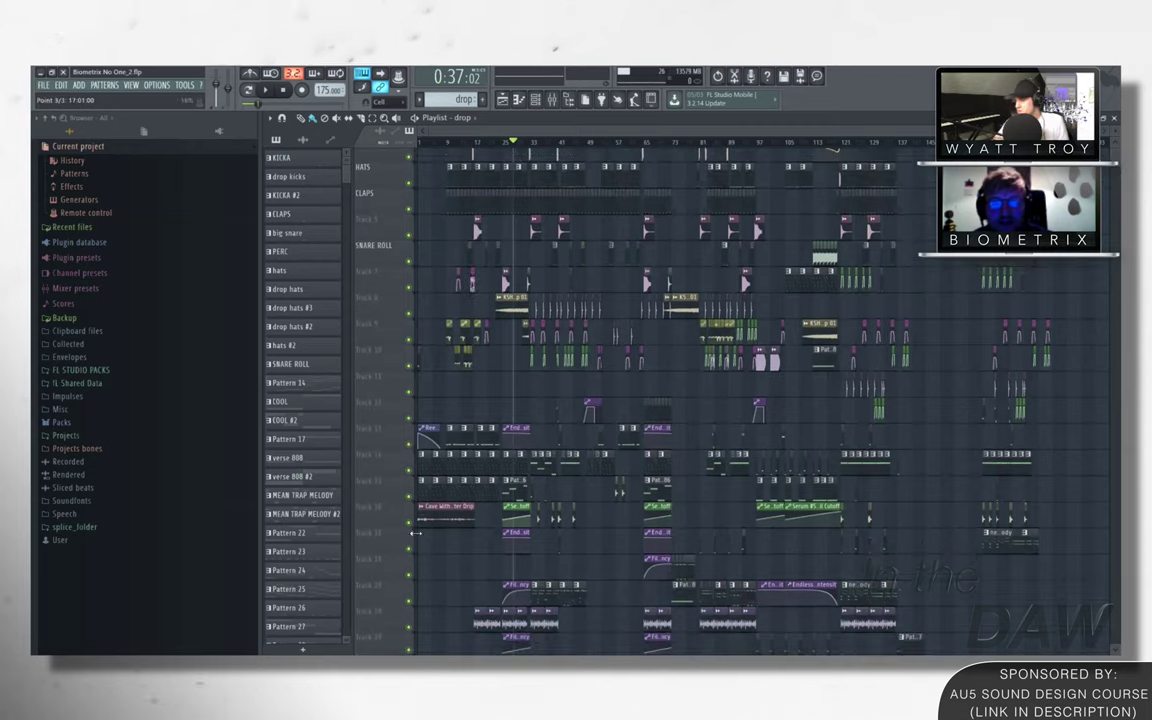
{"action": "scroll", "coordinate": [415, 533], "scroll_direction": "up", "scroll_amount": 2}
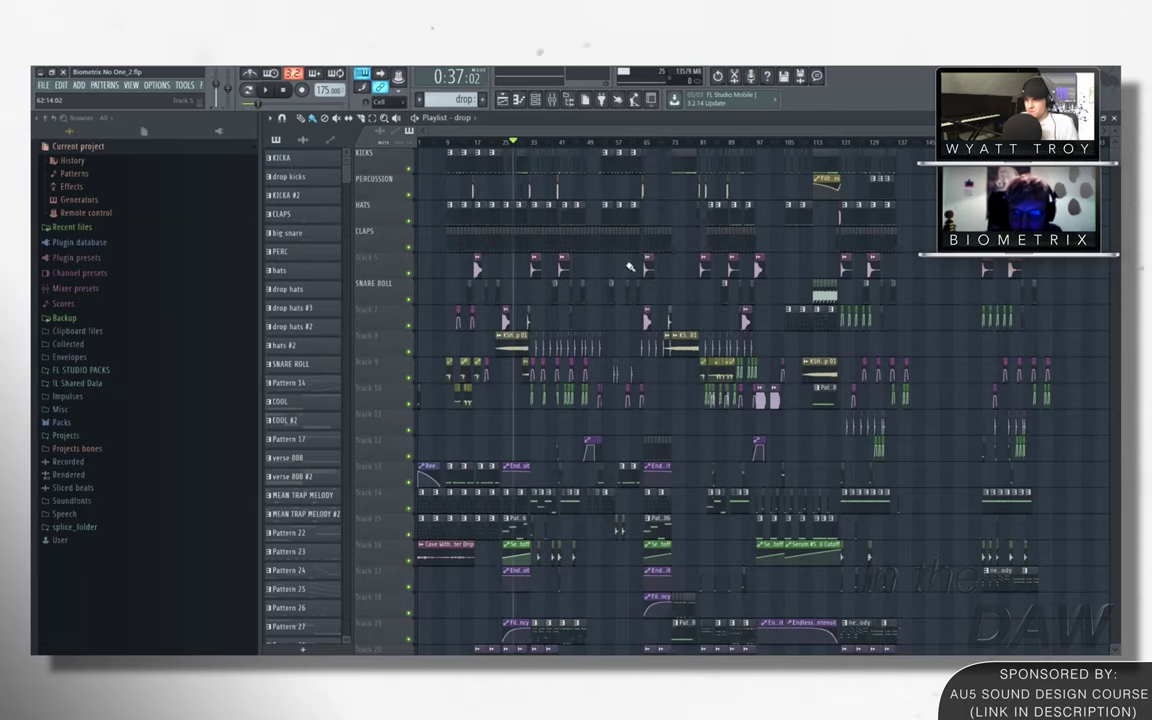
Scroll through the kick, percussion, hat, clap and snare roll tracks
{"action": "scroll", "coordinate": [600, 266], "scroll_direction": "down", "scroll_amount": 2}
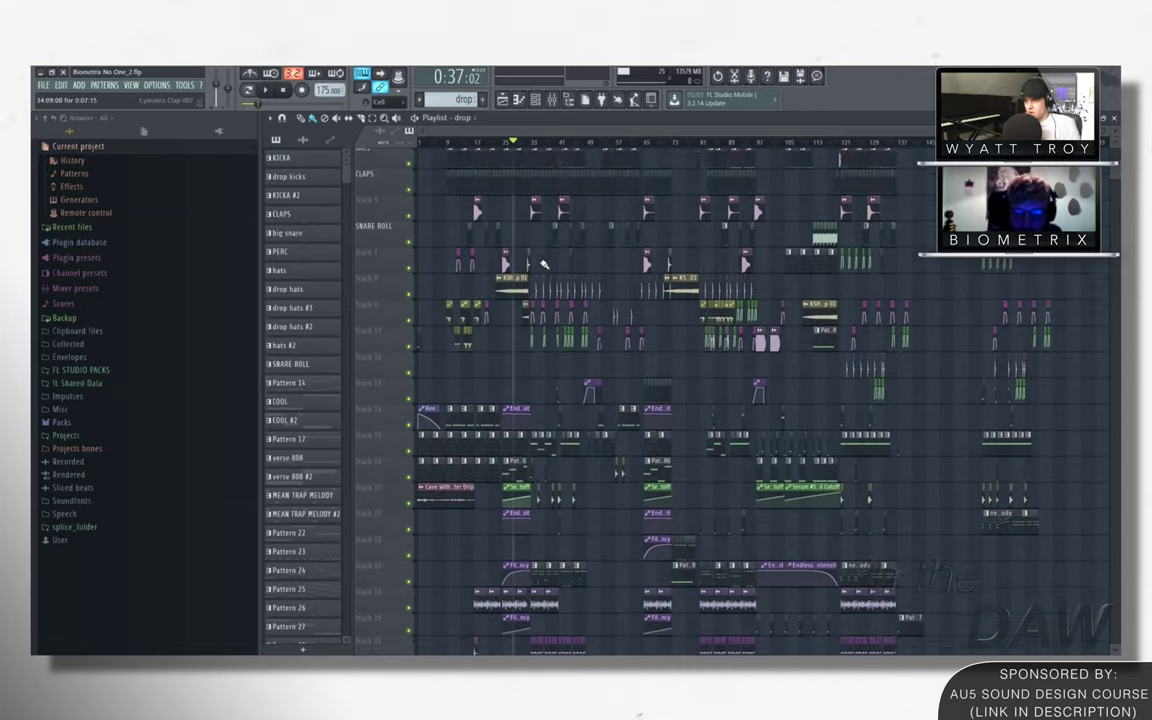
{"action": "scroll", "coordinate": [540, 265], "scroll_direction": "down", "scroll_amount": 1}
{"action": "scroll", "coordinate": [512, 270], "scroll_direction": "down", "scroll_amount": 2}
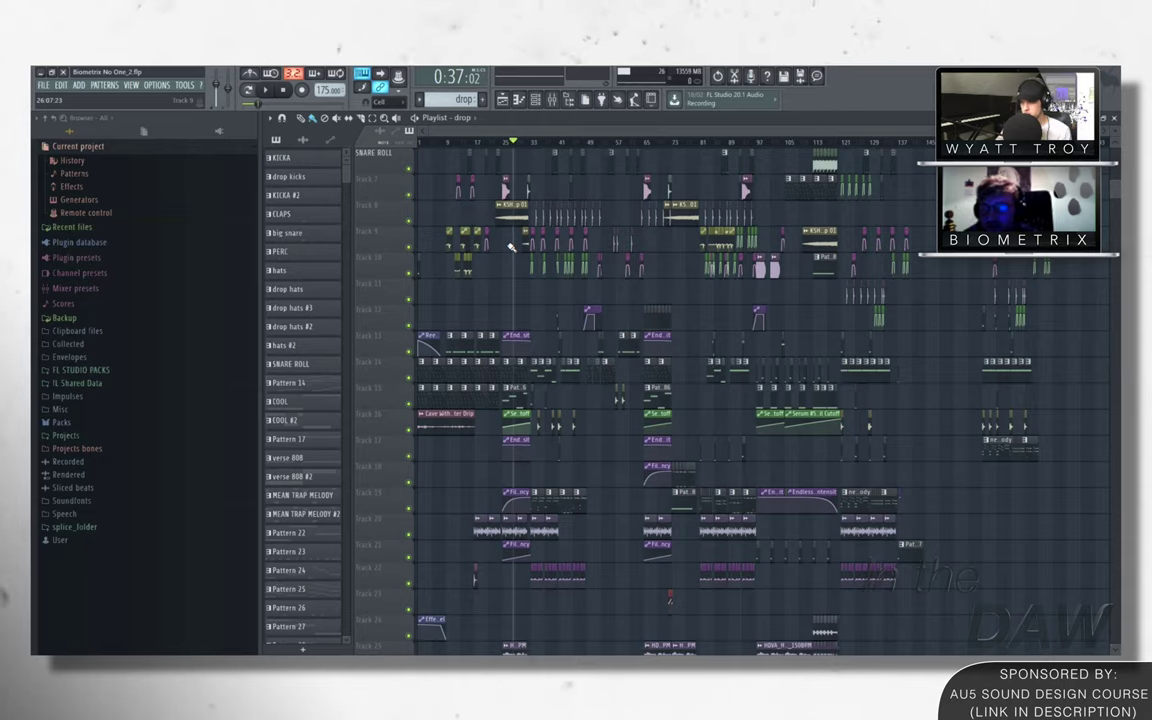
{"action": "scroll", "coordinate": [530, 513], "scroll_direction": "up", "scroll_amount": 3}
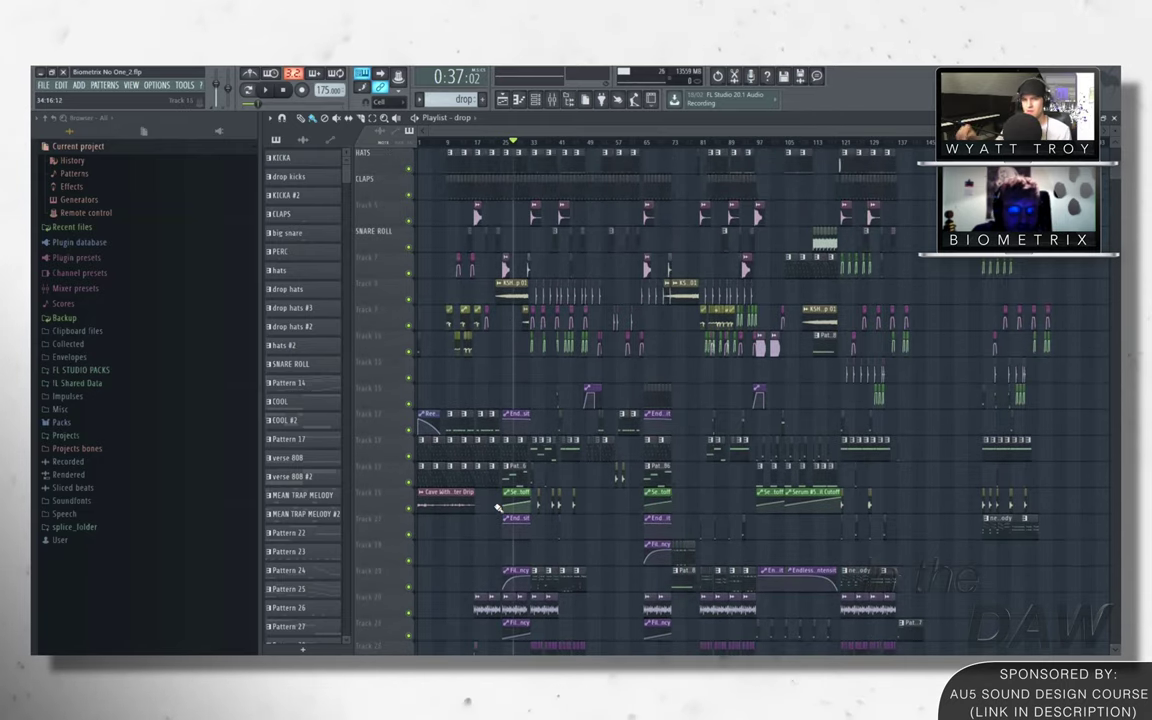
{"action": "scroll", "coordinate": [530, 513], "scroll_direction": "up", "scroll_amount": 3}
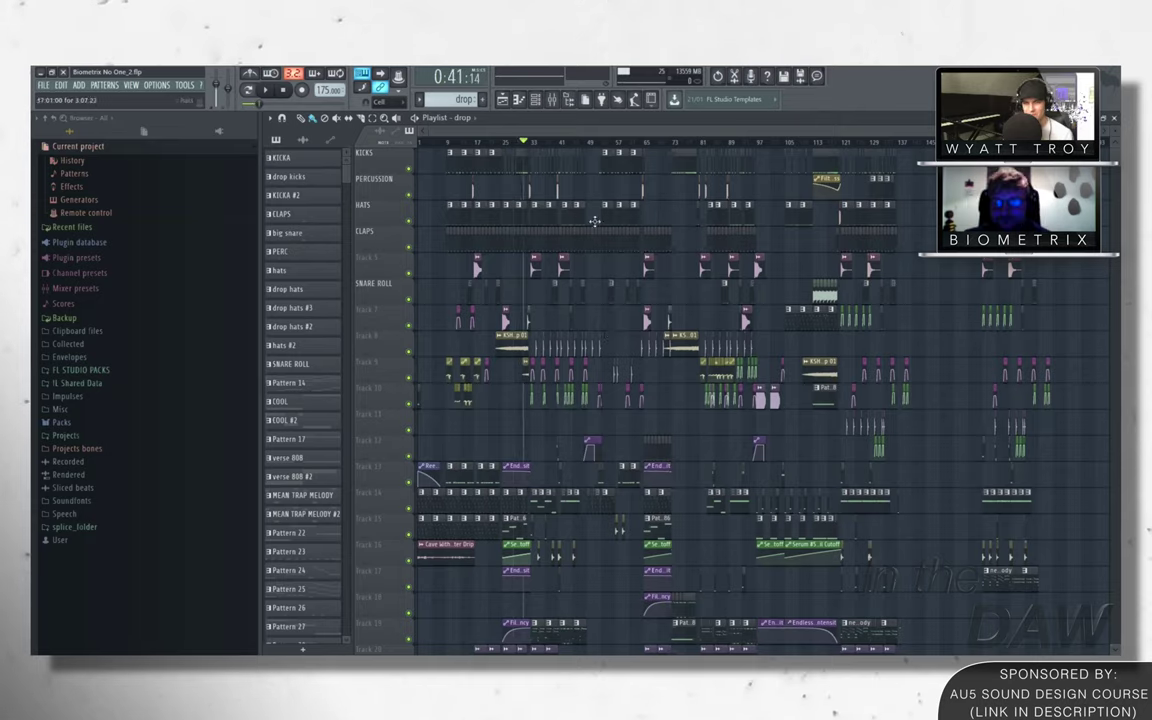
{"action": "scroll", "coordinate": [574, 259], "scroll_direction": "down", "scroll_amount": 2}
{"action": "scroll", "coordinate": [574, 259], "scroll_direction": "up", "scroll_amount": 1}
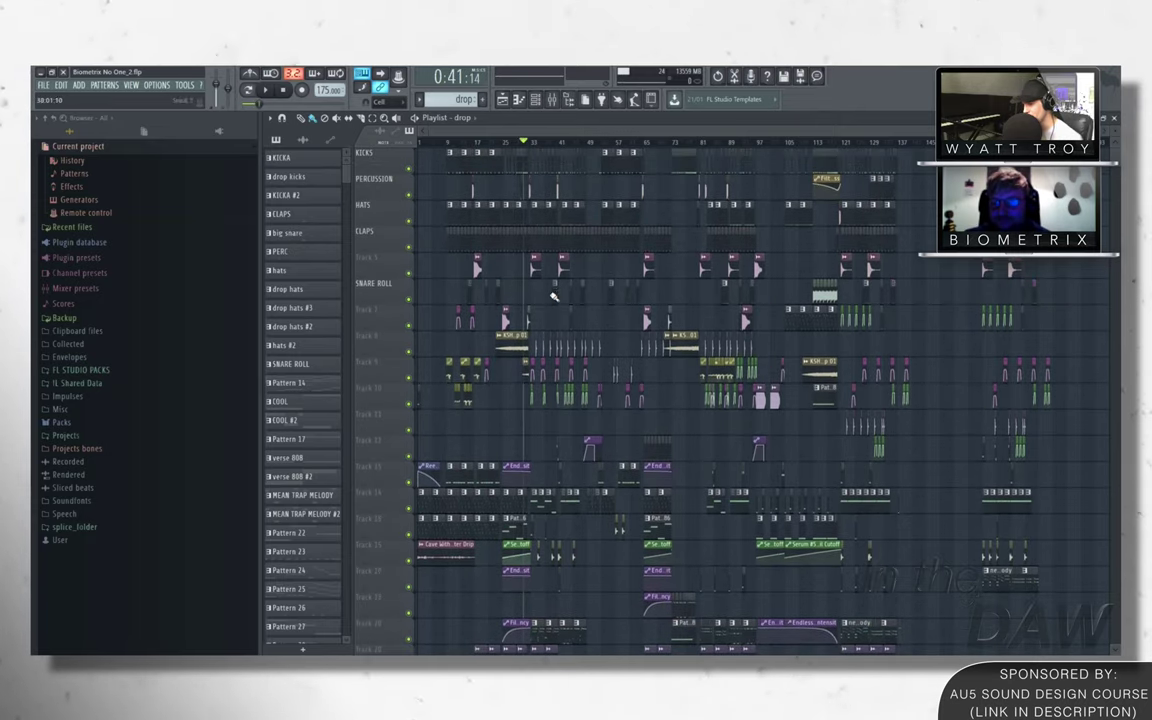
{"action": "scroll", "coordinate": [551, 312], "scroll_direction": "up", "scroll_amount": 1}
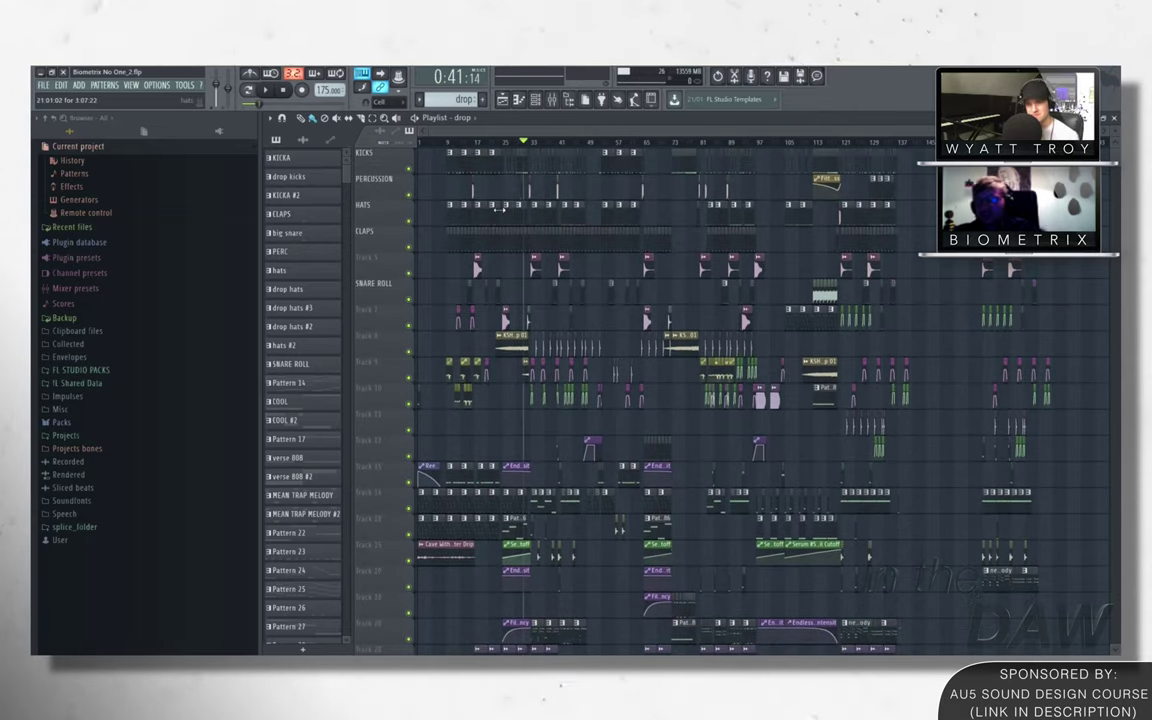